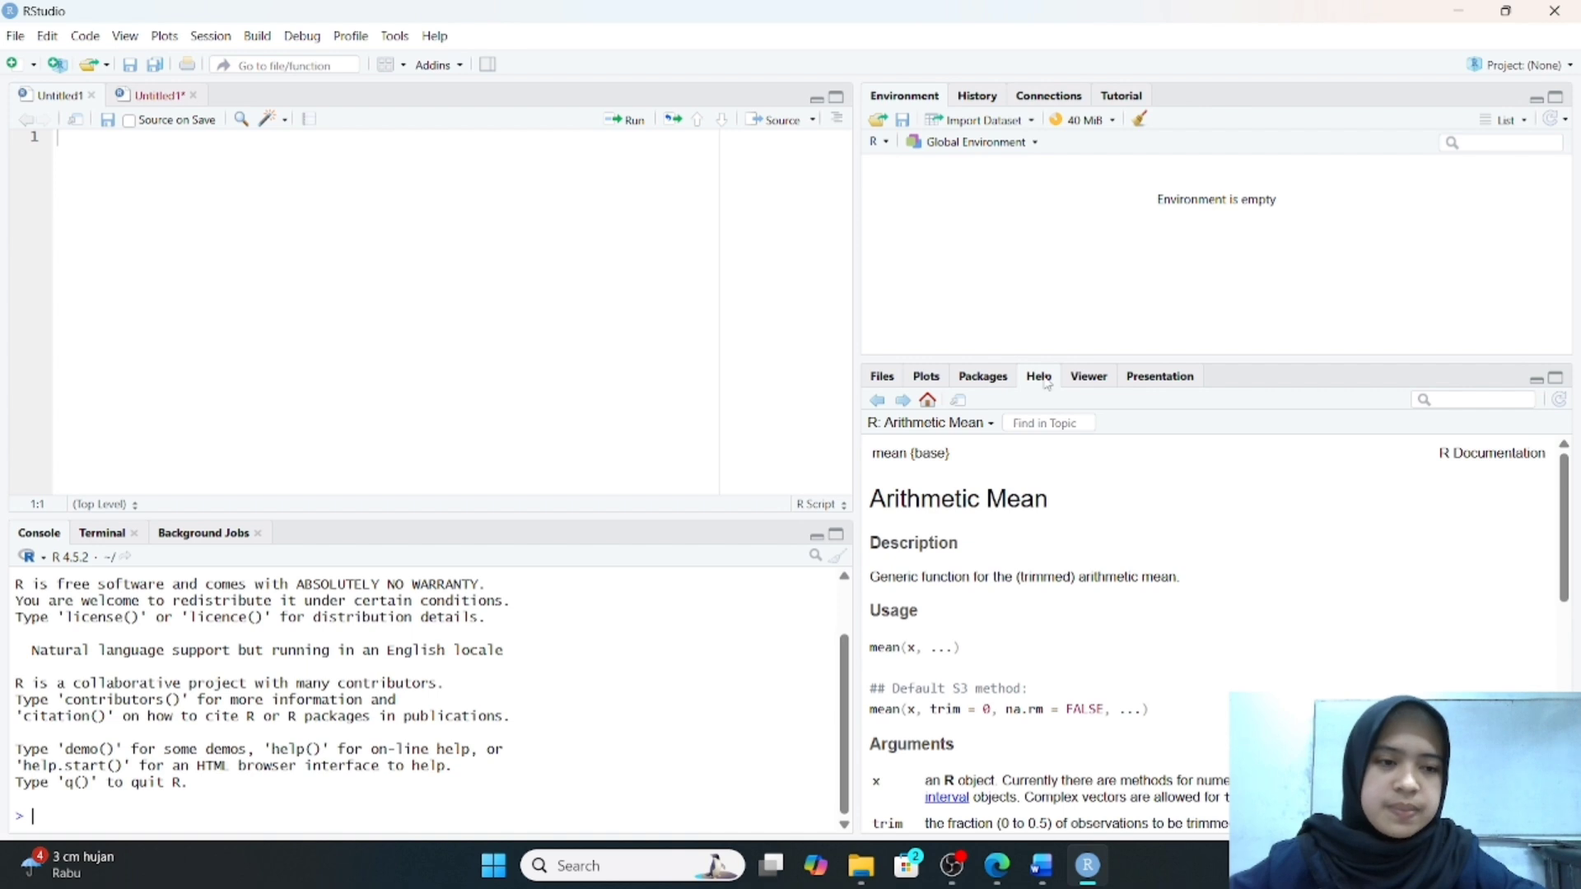
Search the R help for mean and read through the Arithmetic Mean documentation, including its usage, arguments and value sections.
{"action": "left_click", "coordinate": [1488, 397]}
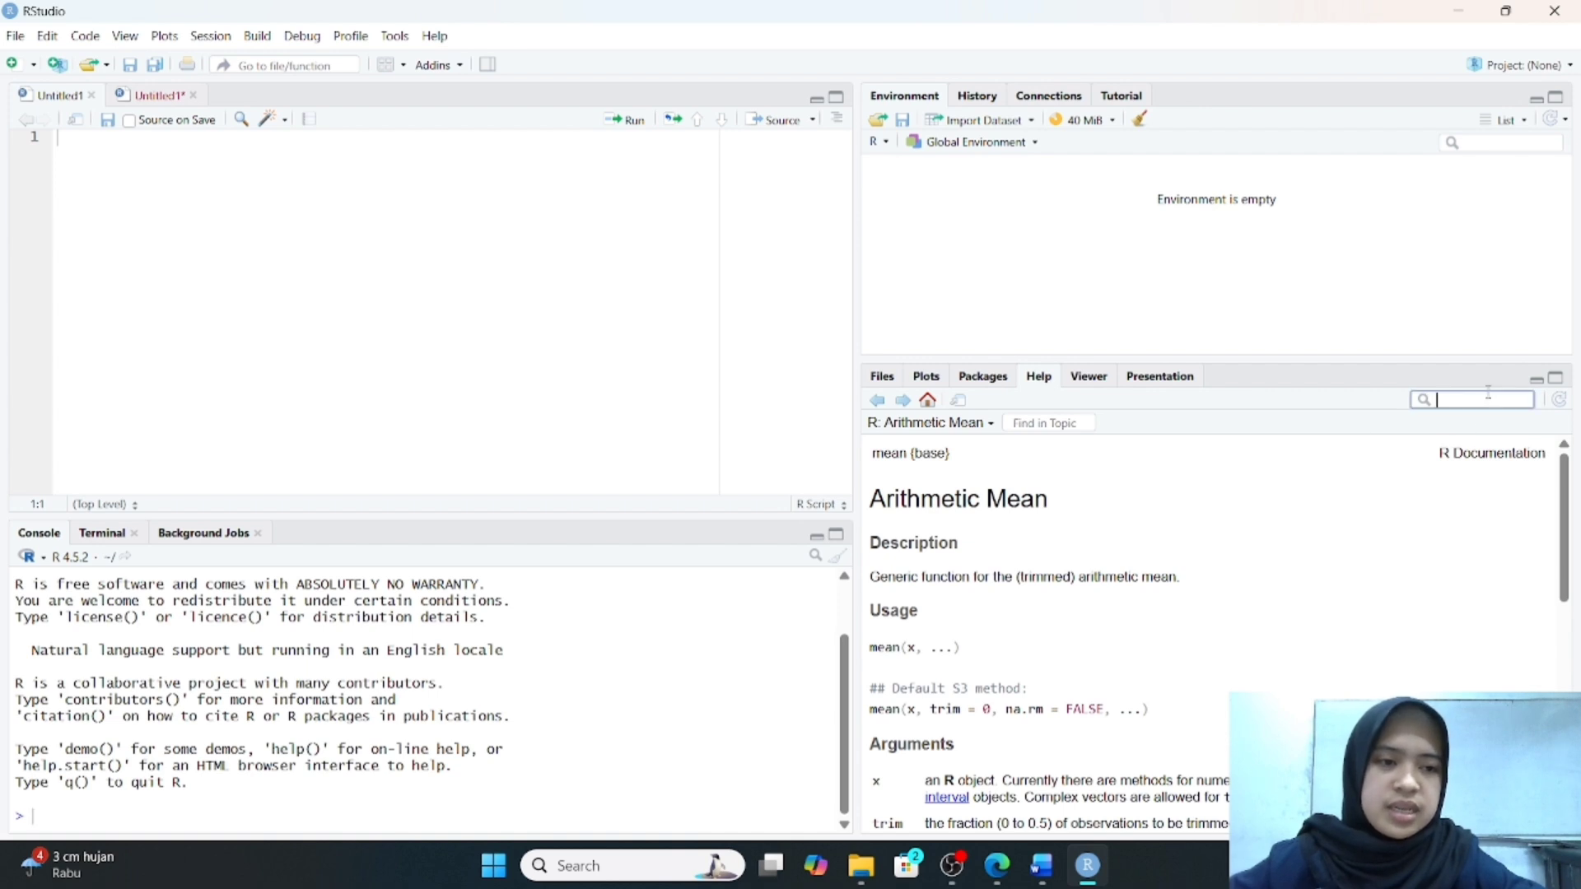
{"action": "type", "text": "mean"}
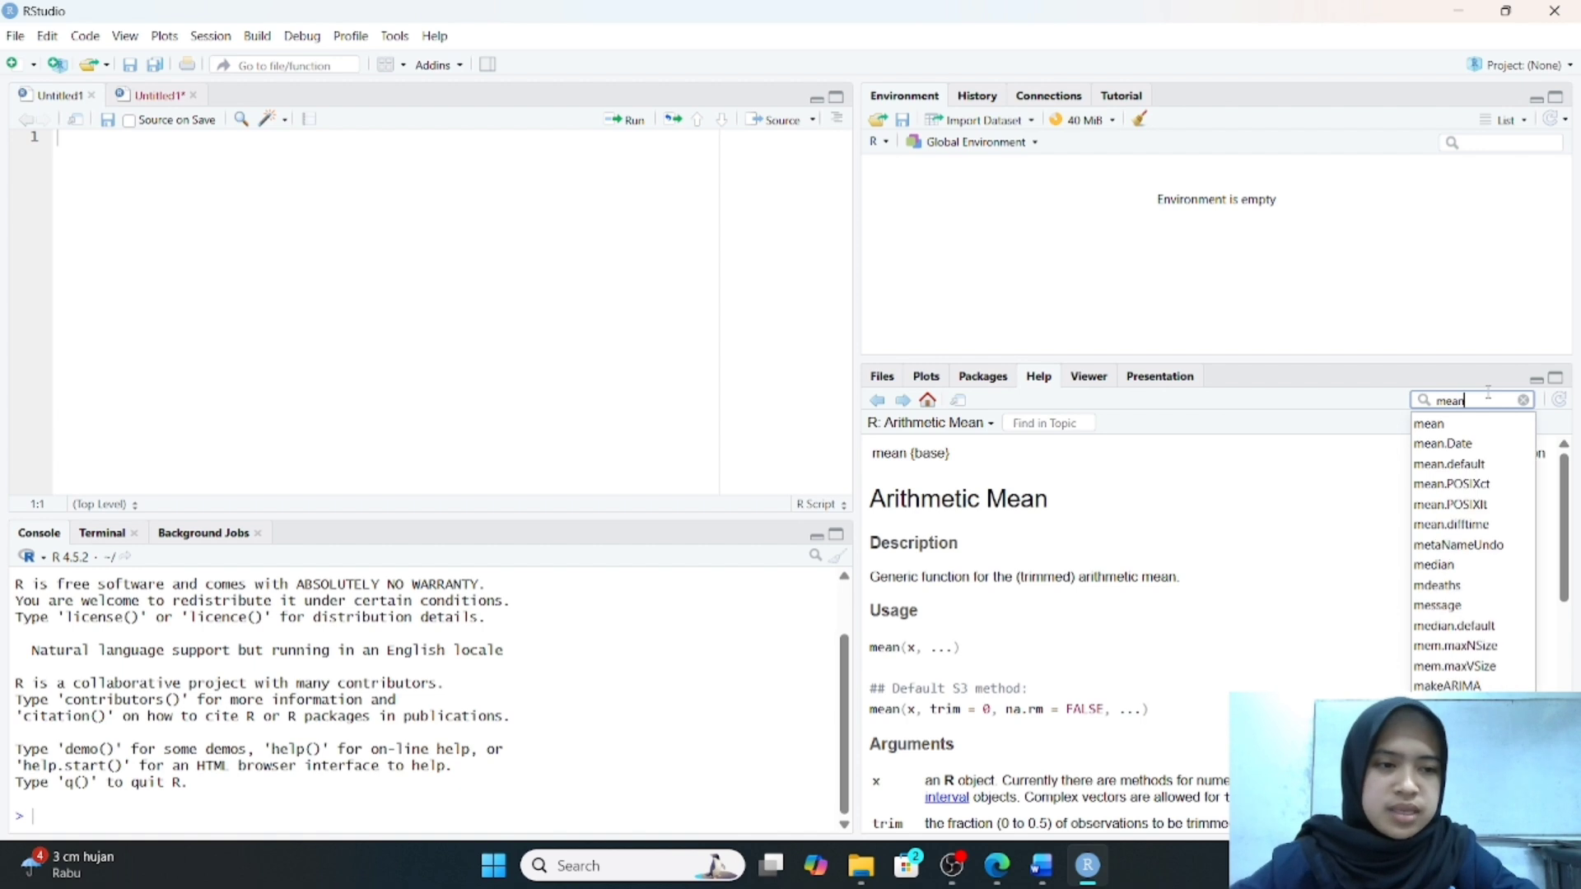
{"action": "key", "text": "Return"}
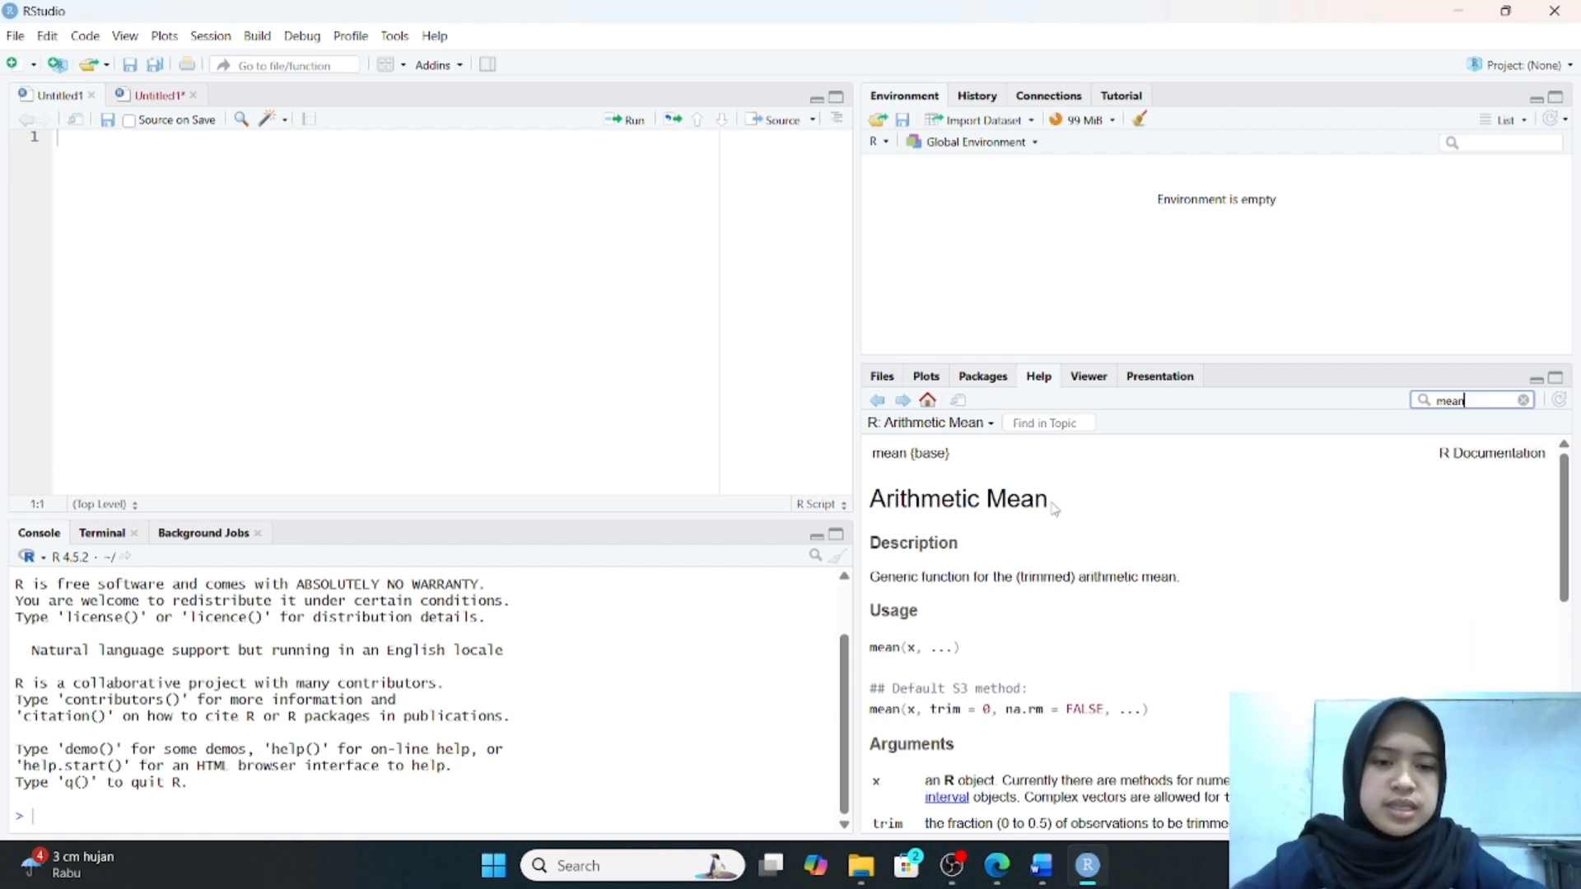
{"action": "scroll", "coordinate": [1072, 512], "scroll_direction": "down", "scroll_amount": 1}
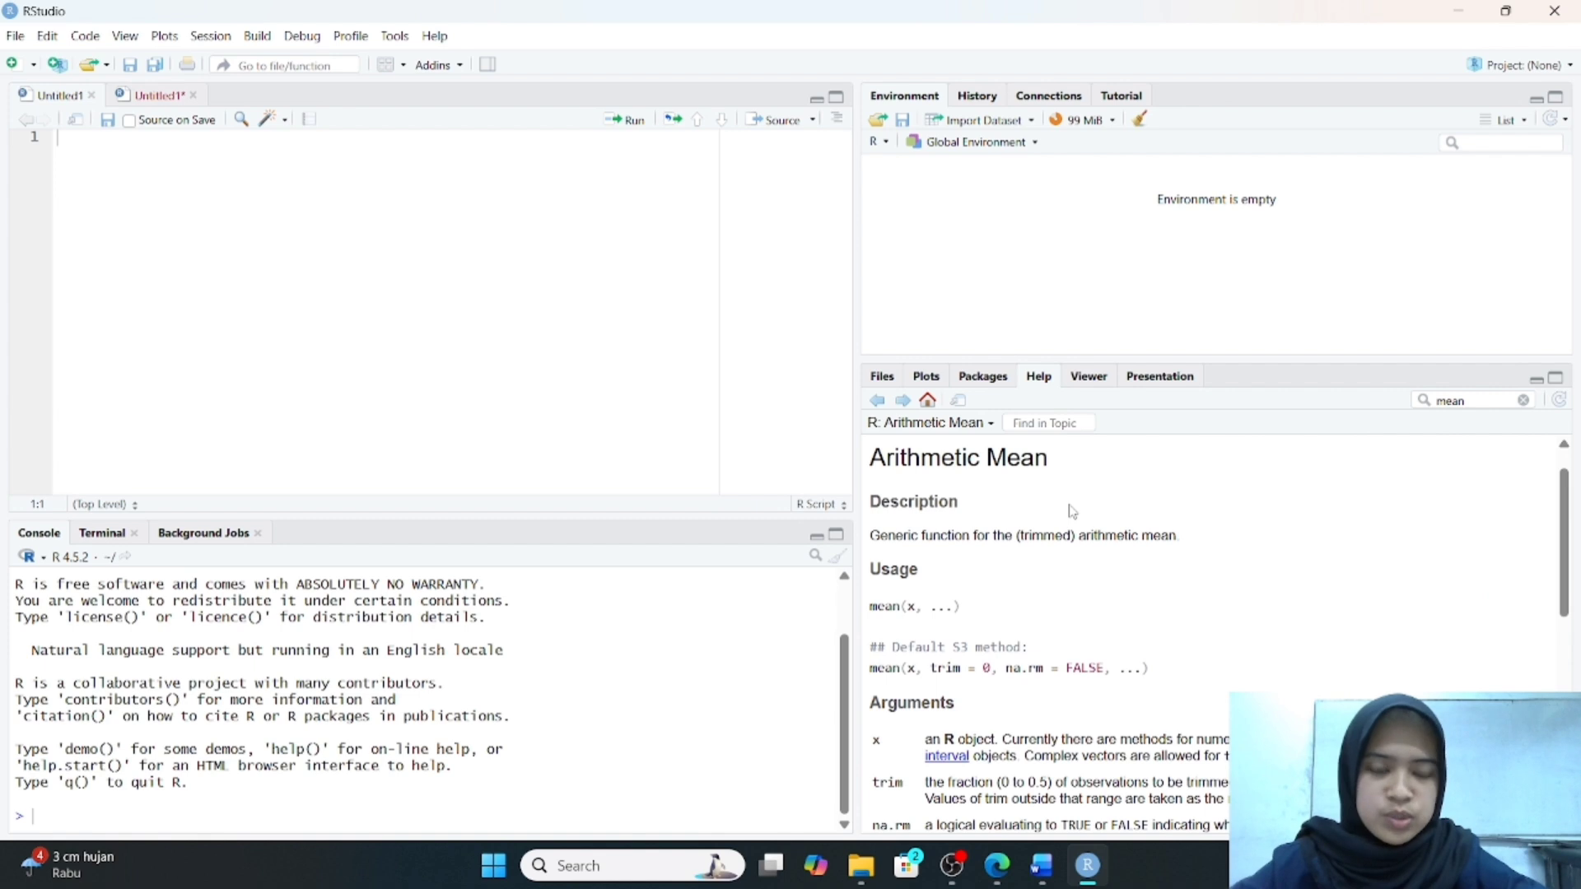
{"action": "scroll", "coordinate": [1058, 482], "scroll_direction": "down", "scroll_amount": 1}
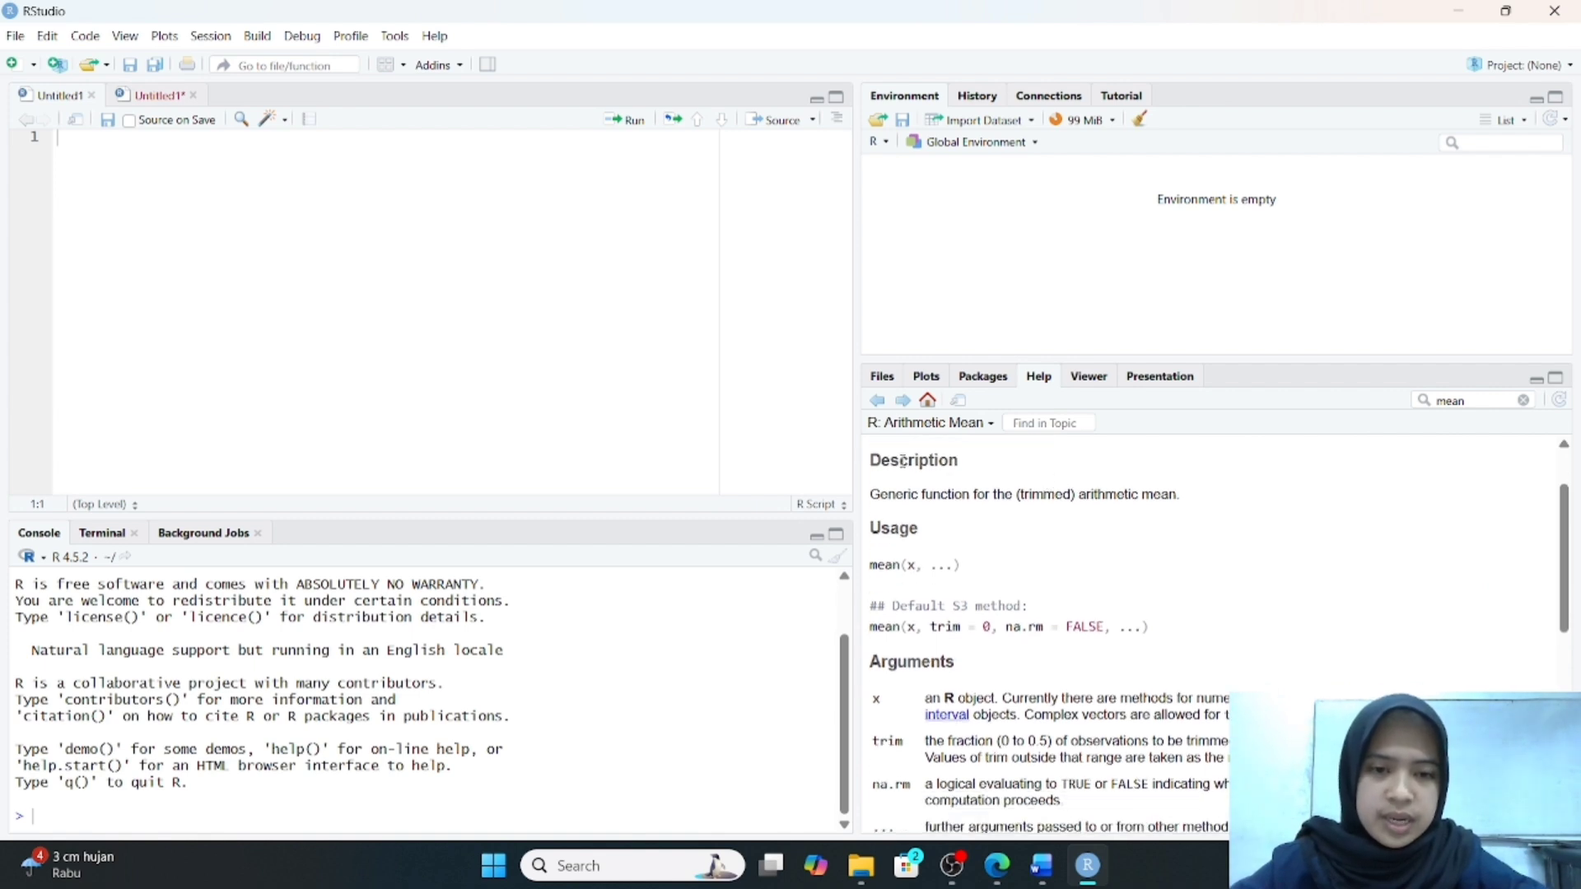
{"action": "scroll", "coordinate": [1096, 537], "scroll_direction": "down", "scroll_amount": 3}
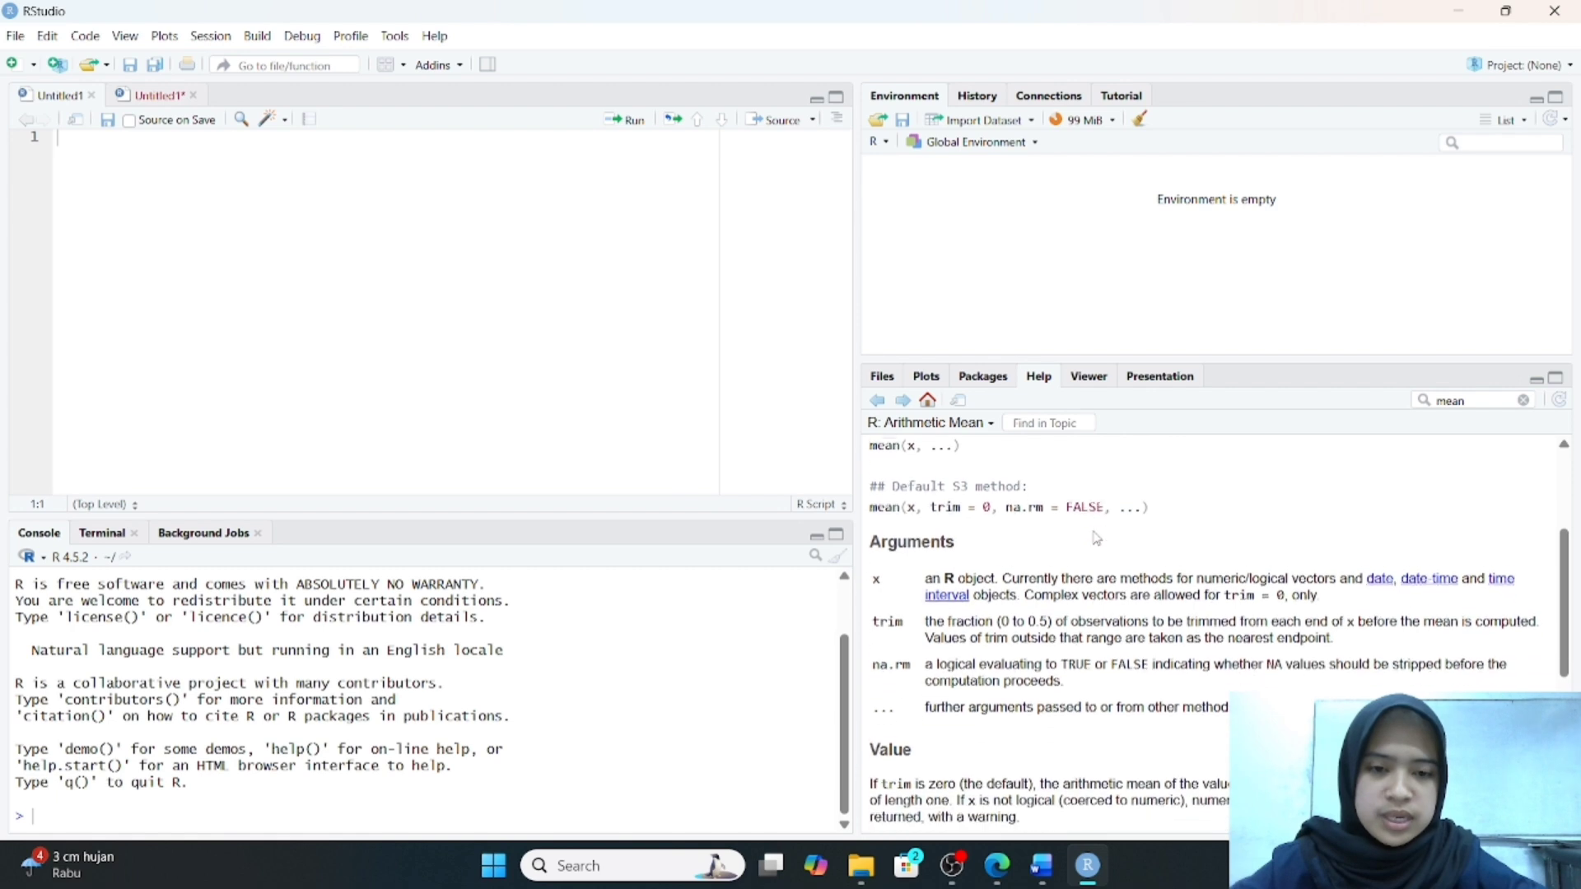
{"action": "scroll", "coordinate": [945, 508], "scroll_direction": "down", "scroll_amount": 3}
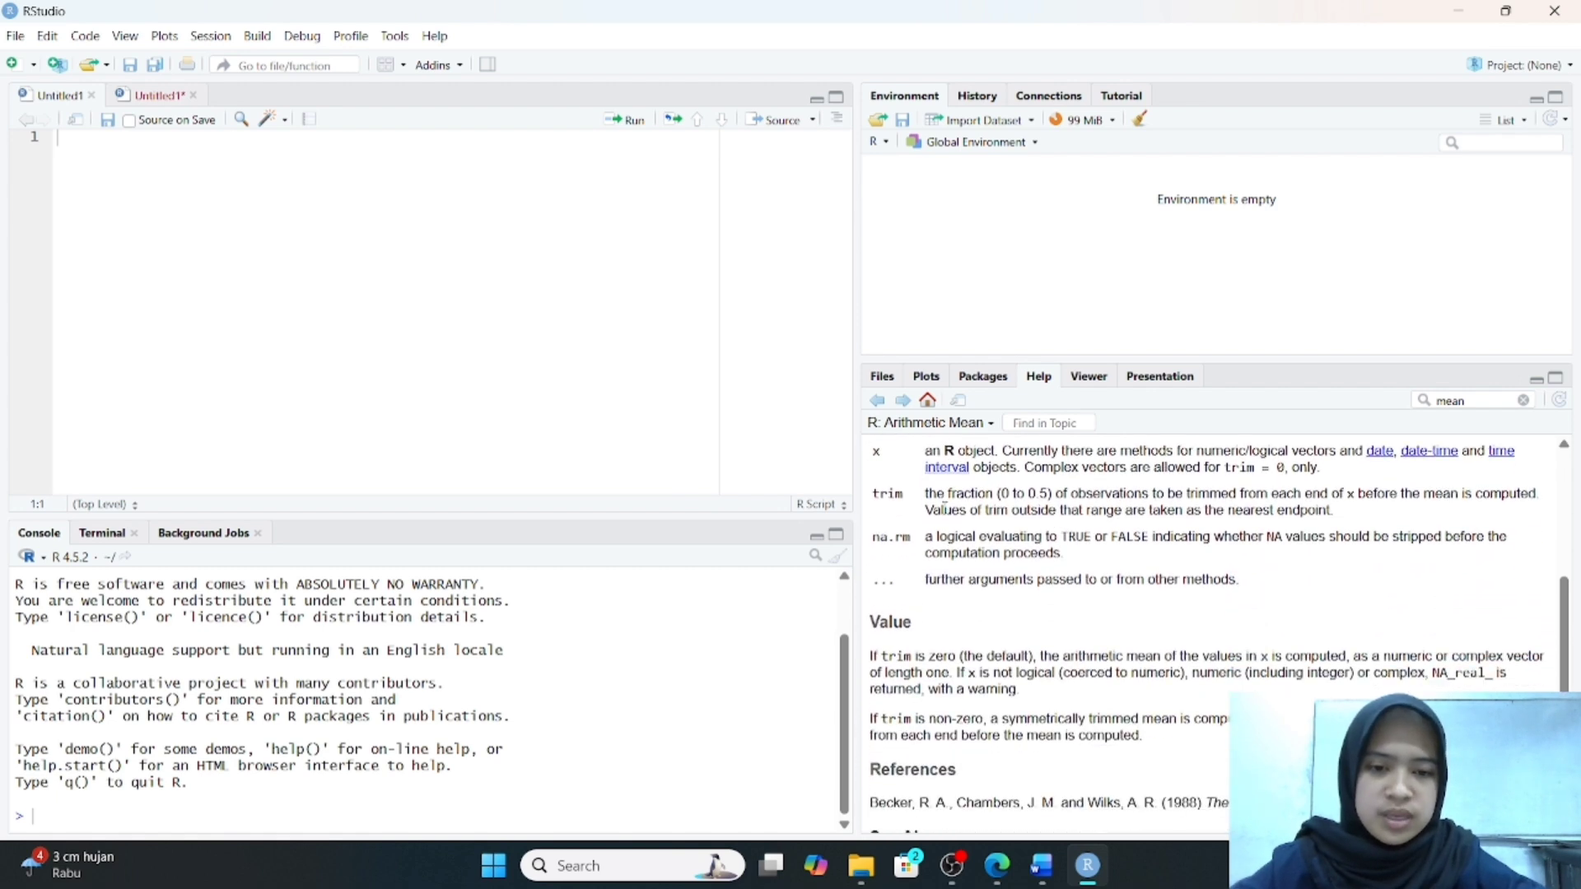
{"action": "scroll", "coordinate": [946, 510], "scroll_direction": "down", "scroll_amount": 2}
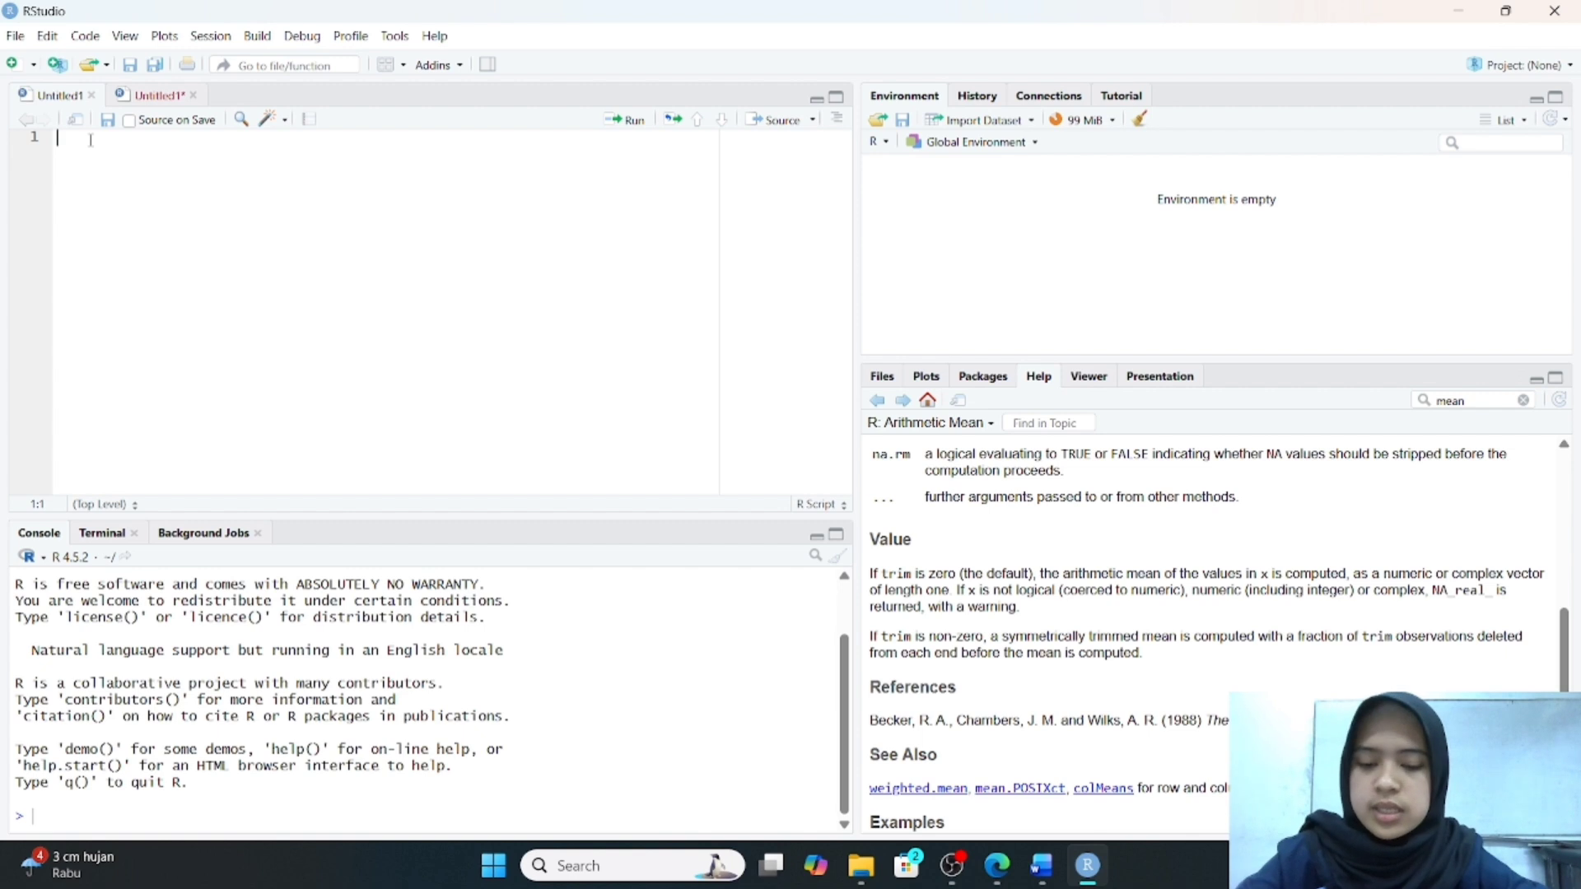
Write the addition 5+6 on the first line of the empty script and run it.
{"action": "type", "text": "5+6"}
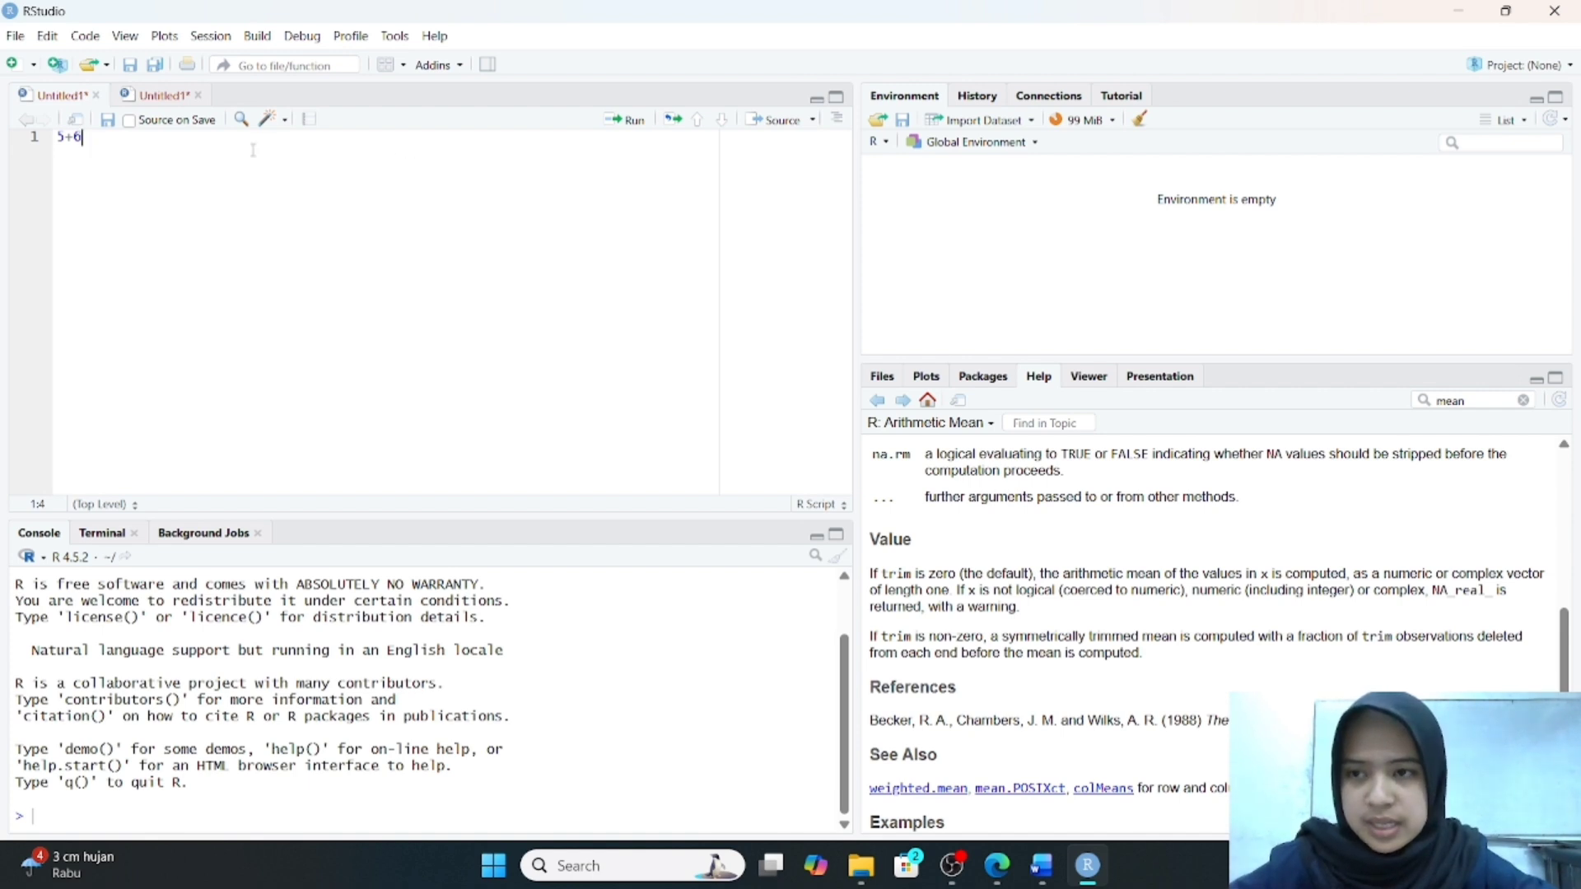
{"action": "left_click_drag", "start_coordinate": [91, 139], "coordinate": [52, 141]}
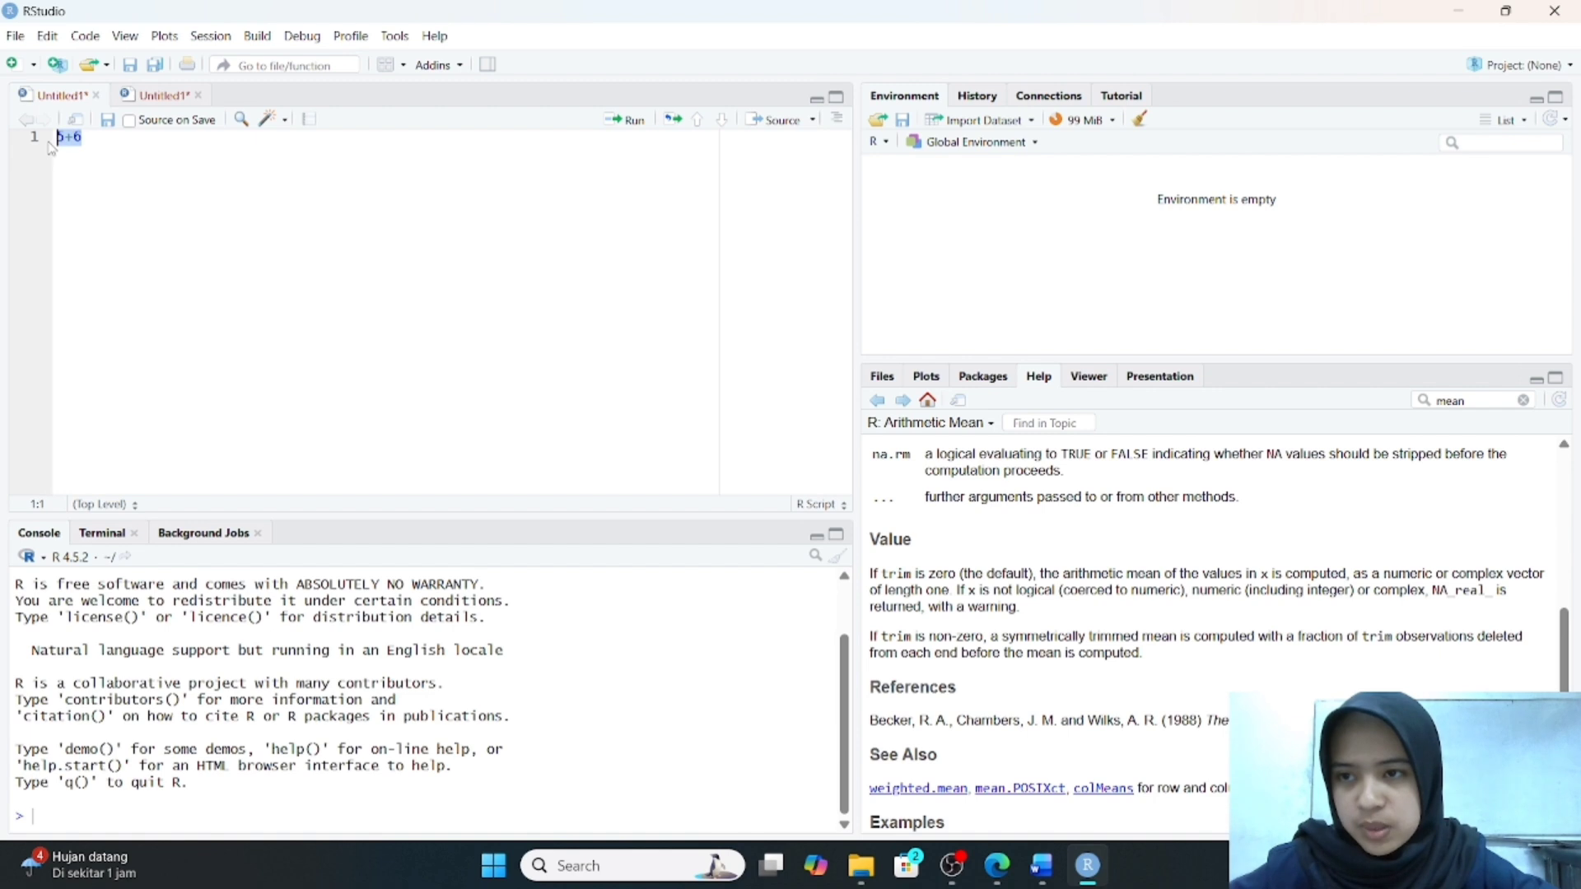
{"action": "left_click", "coordinate": [635, 120]}
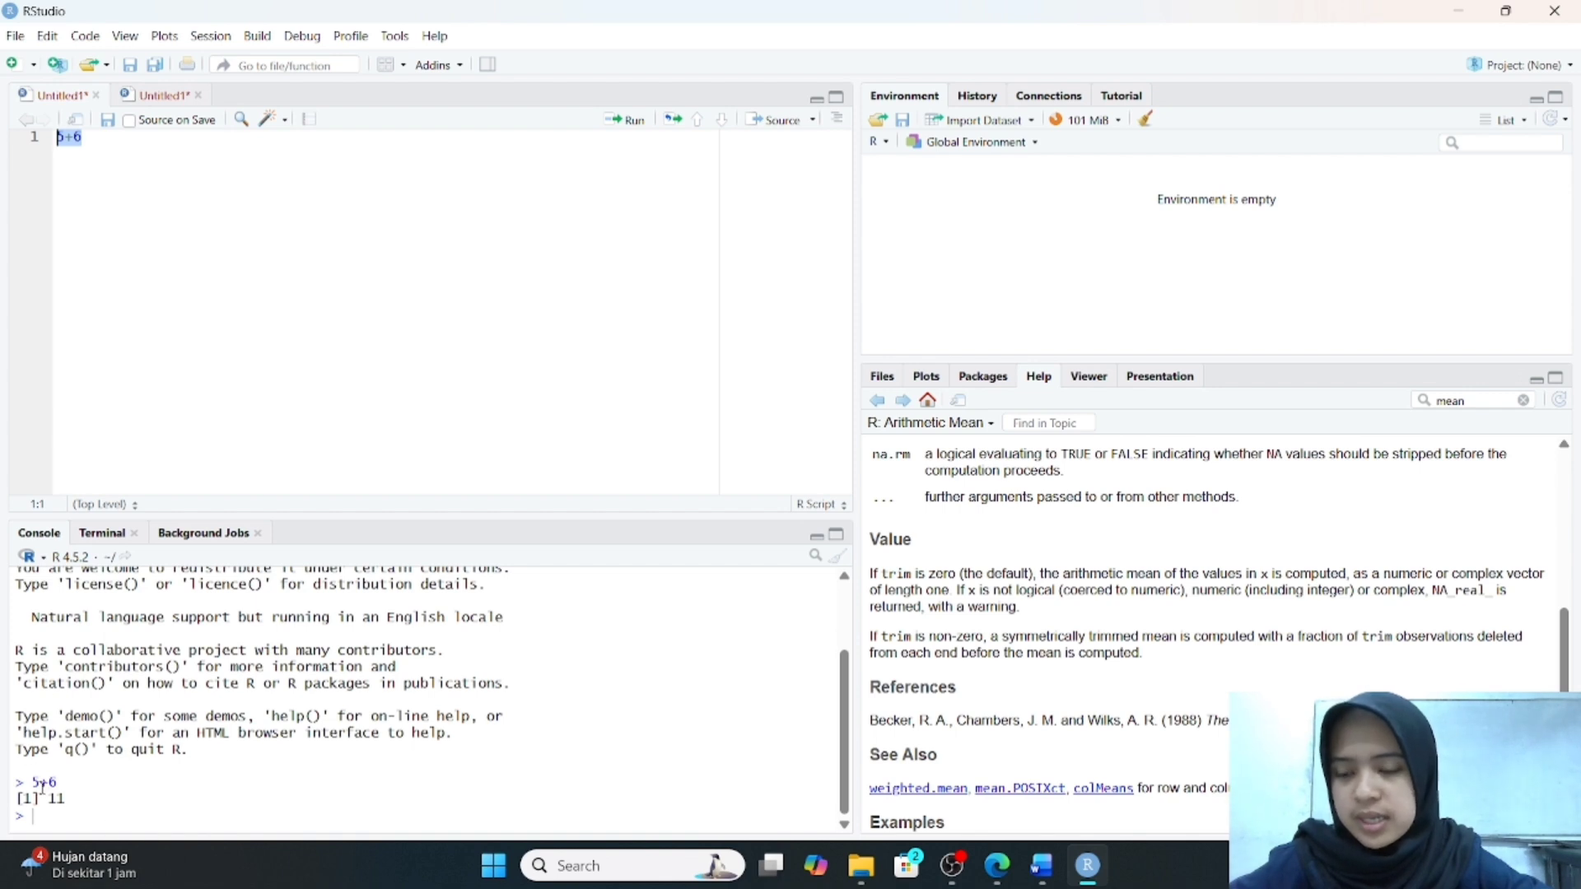
Add the division 100/20 on a new second line of the script and run only that line.
{"action": "left_click", "coordinate": [104, 144]}
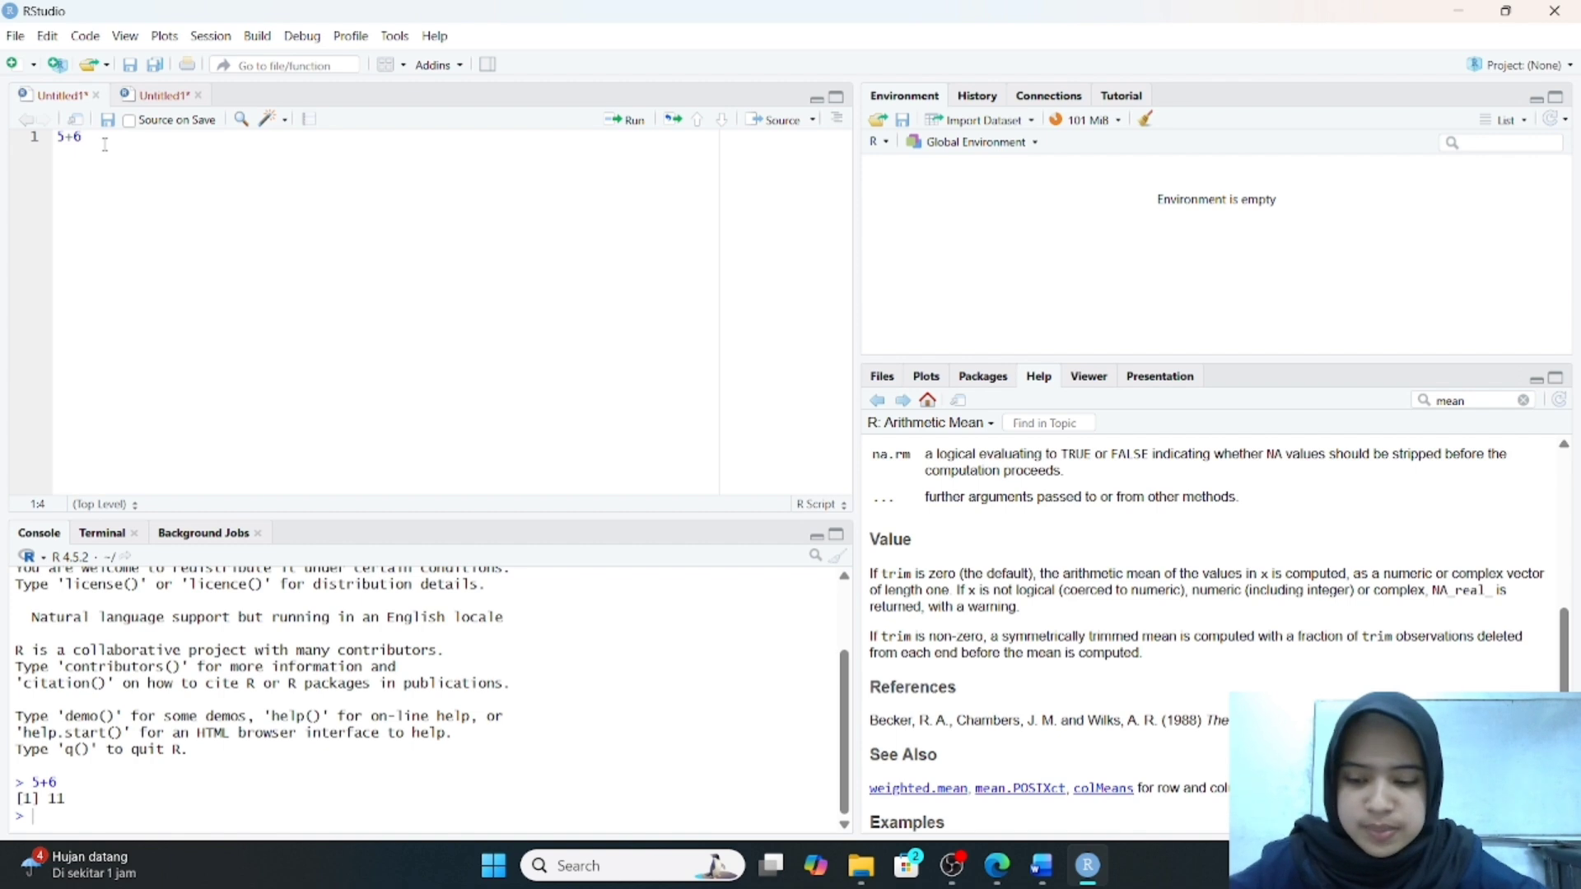
{"action": "key", "text": "Return"}
{"action": "type", "text": "100"}
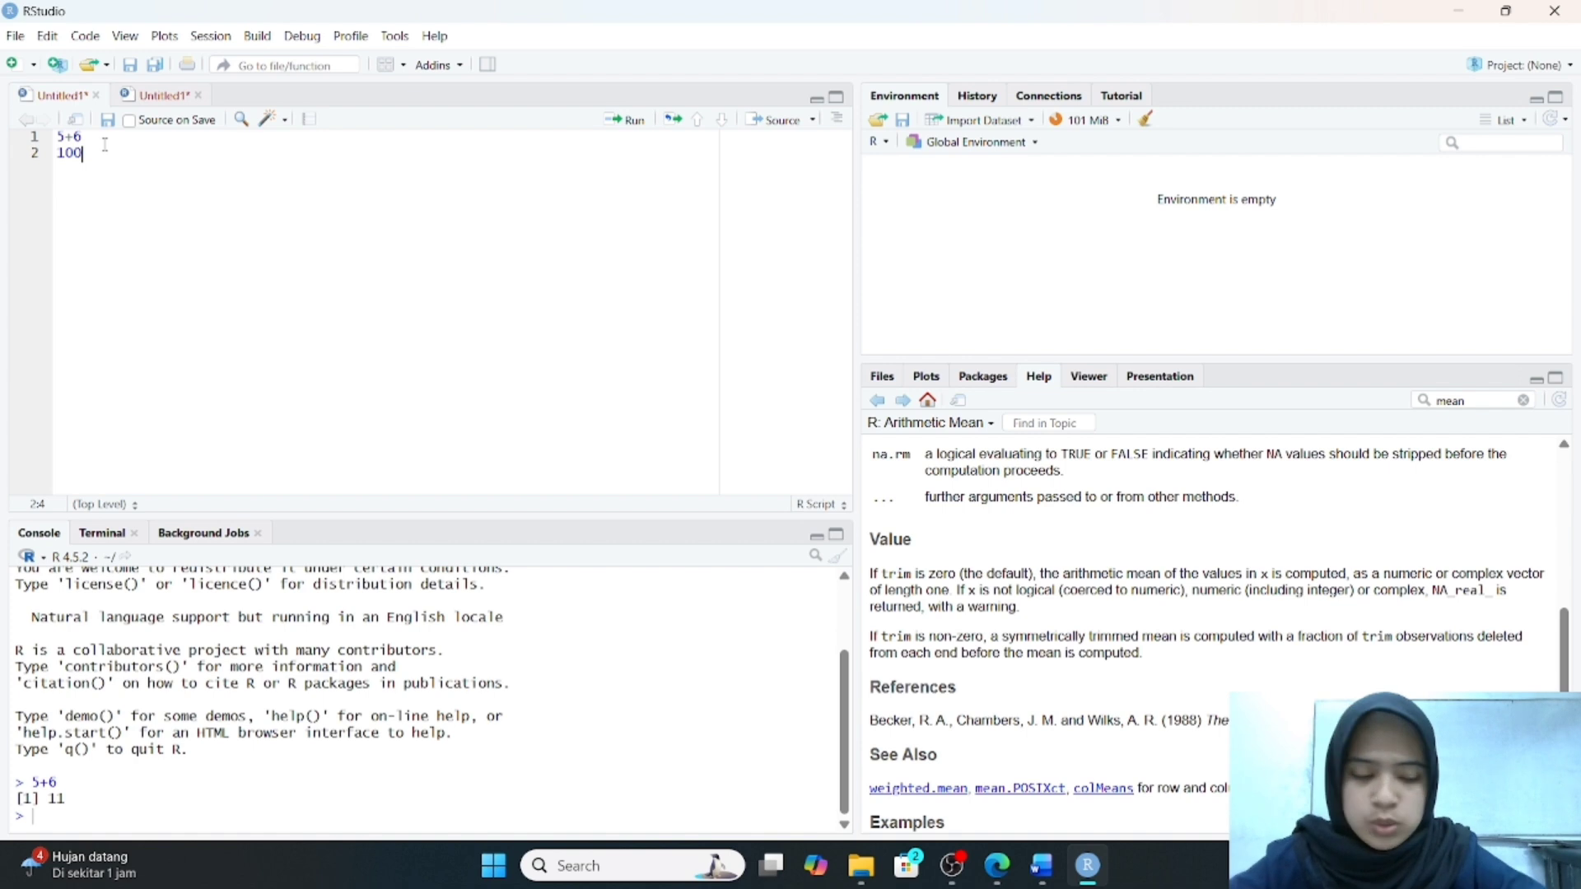
{"action": "type", "text": "/20"}
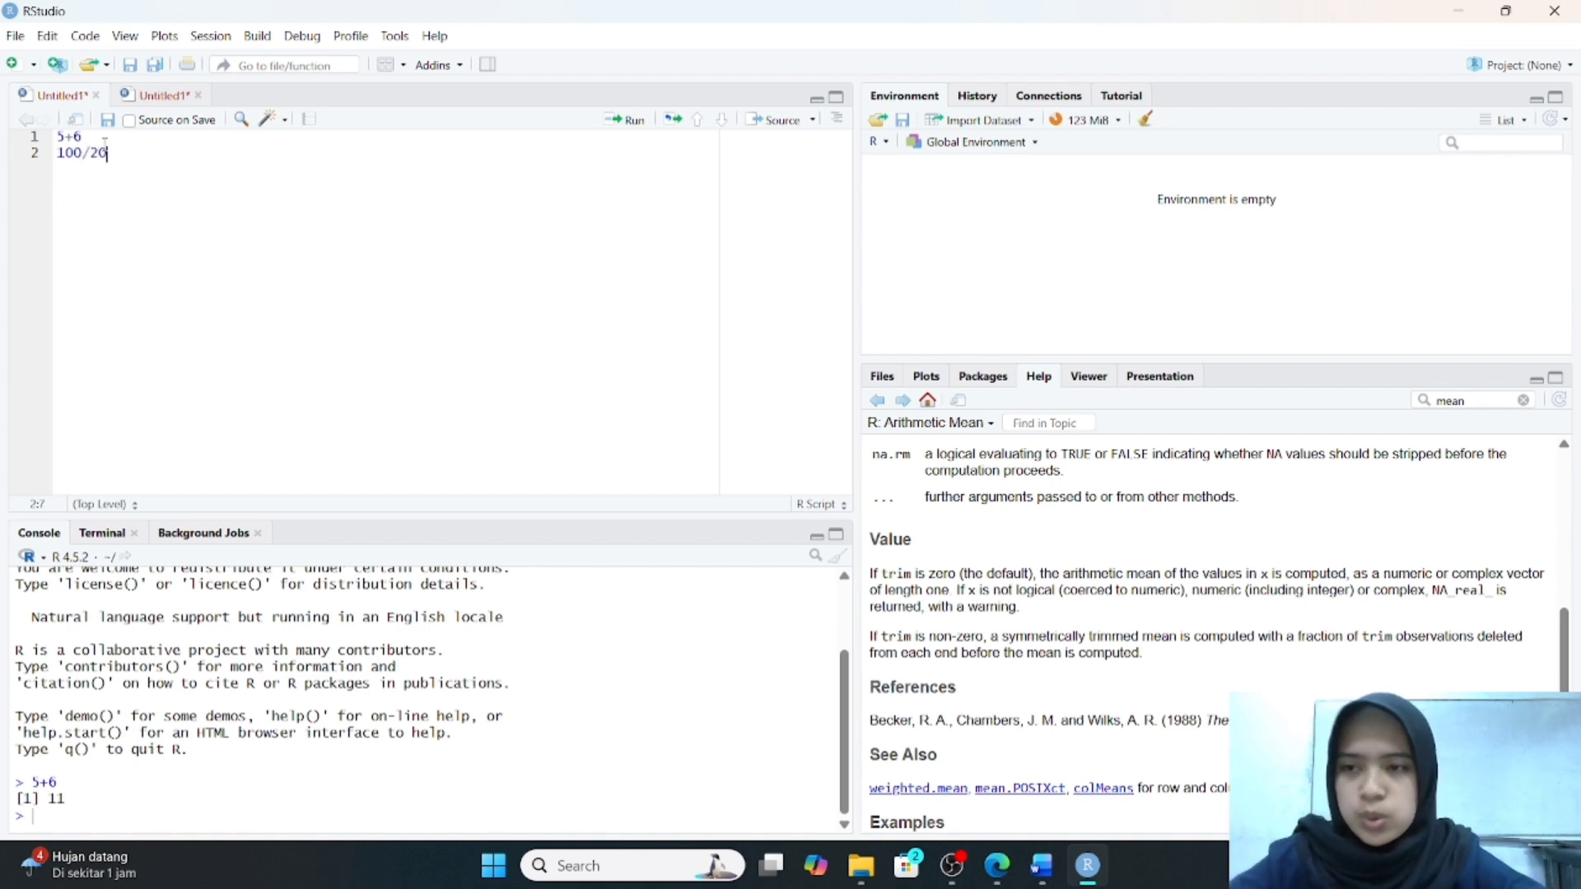
{"action": "key", "text": "shift+Home"}
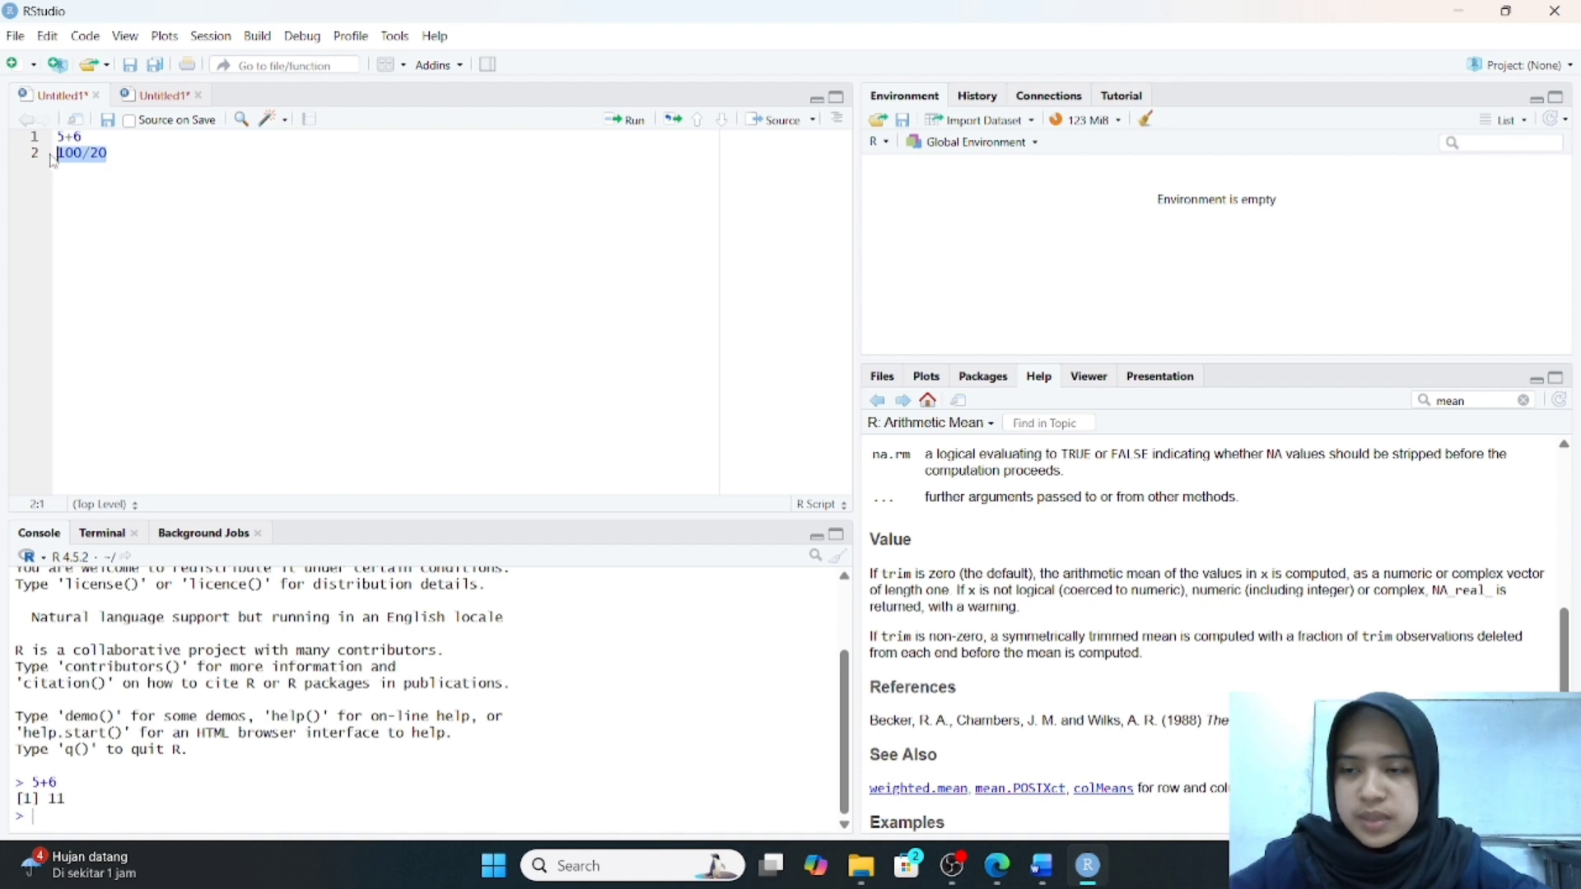
{"action": "left_click", "coordinate": [634, 120]}
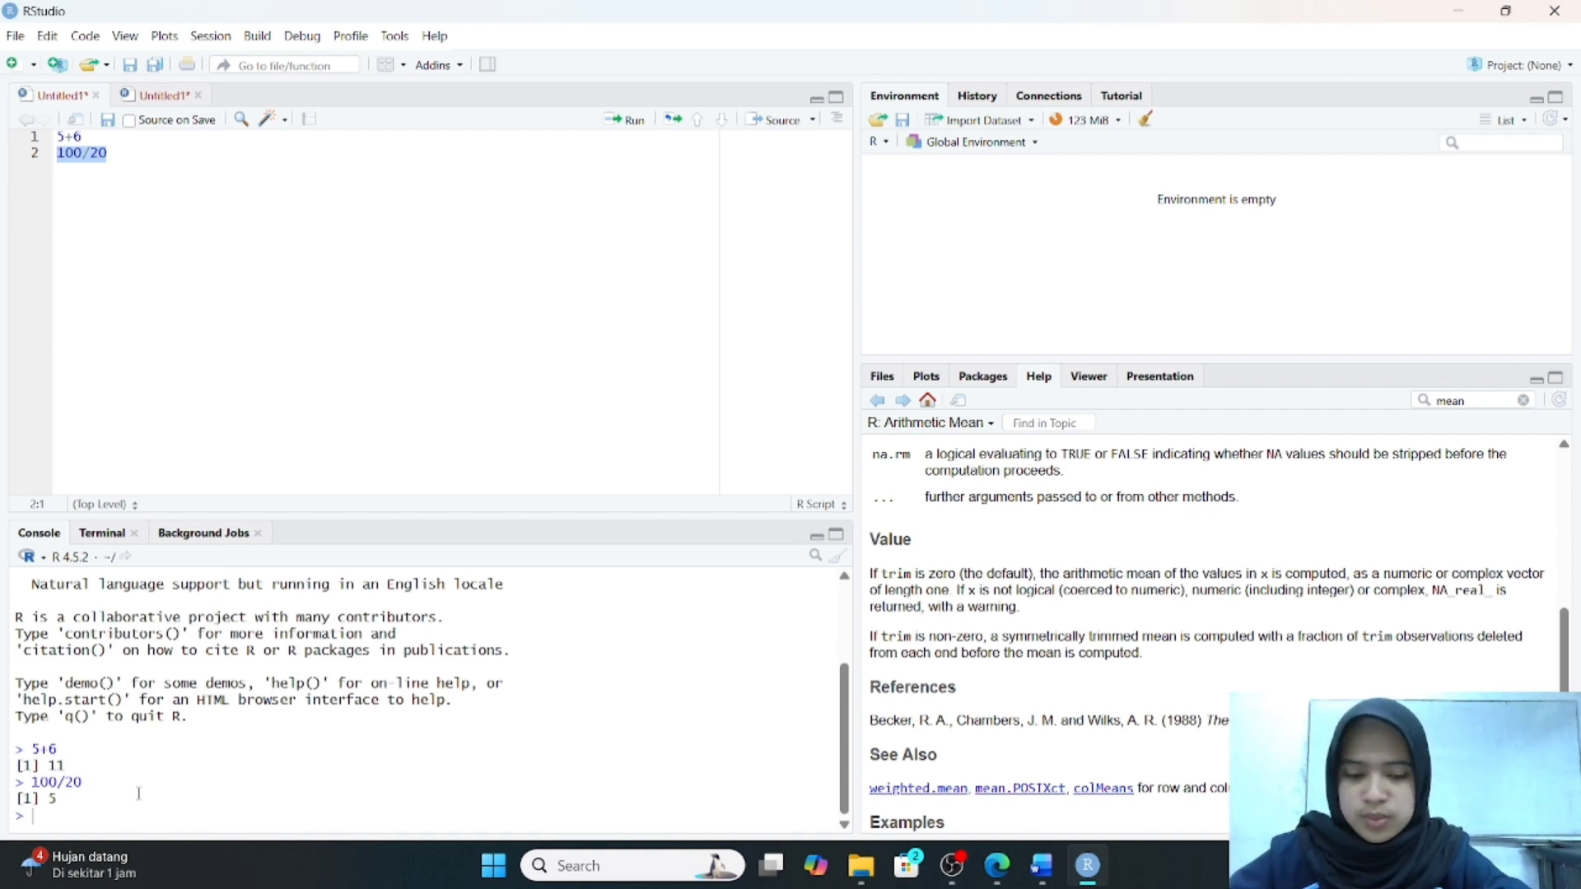
Clear the console output and delete all the code in the script.
{"action": "key", "text": "ctrl+l"}
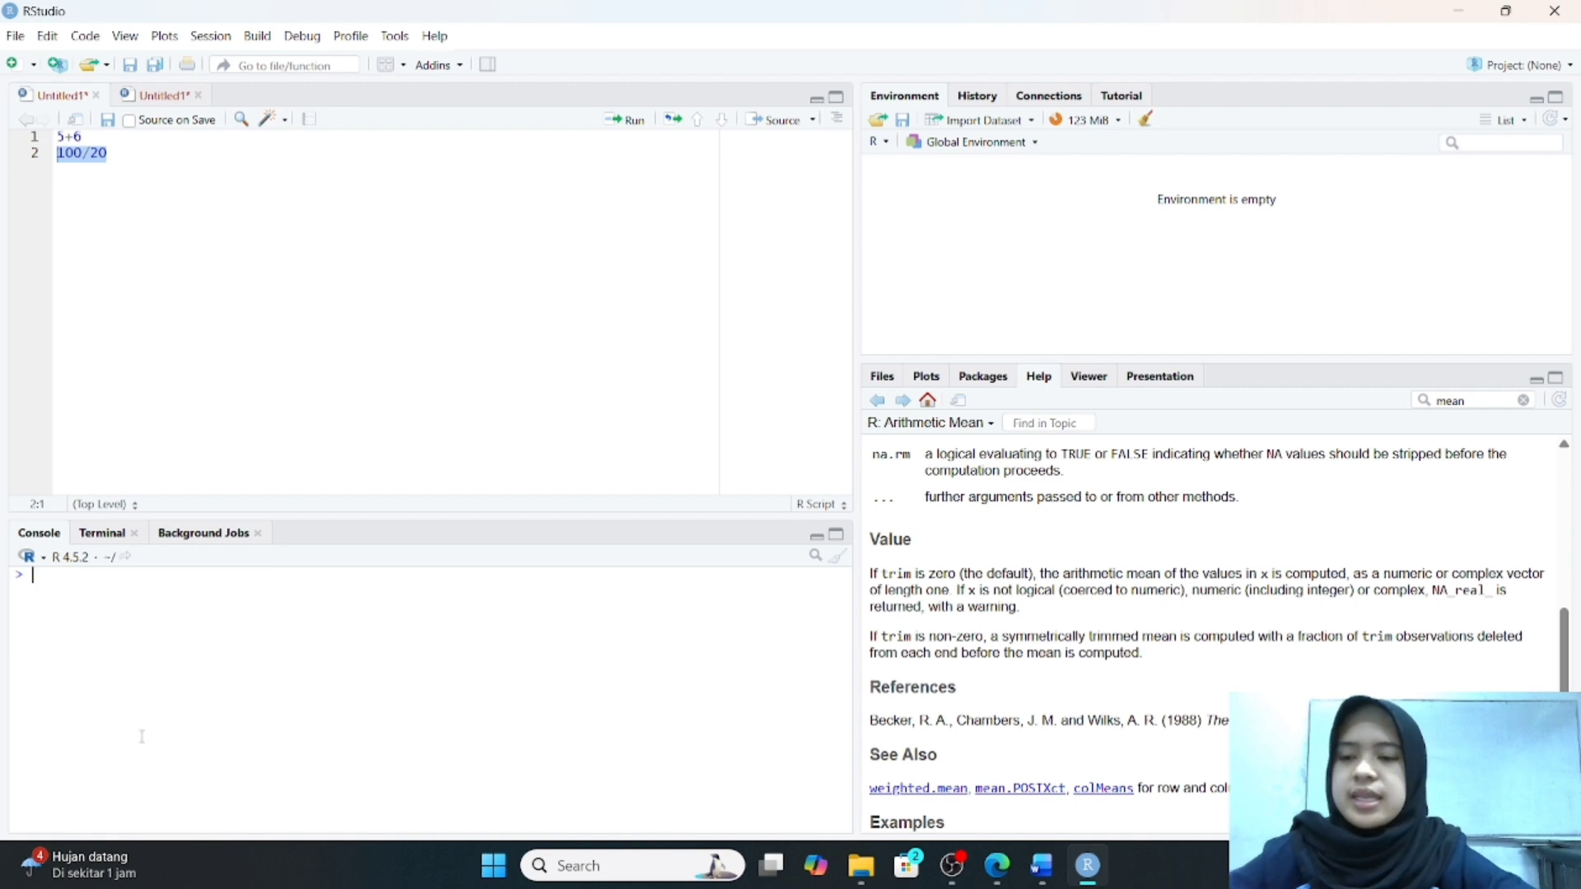
{"action": "left_click", "coordinate": [120, 249]}
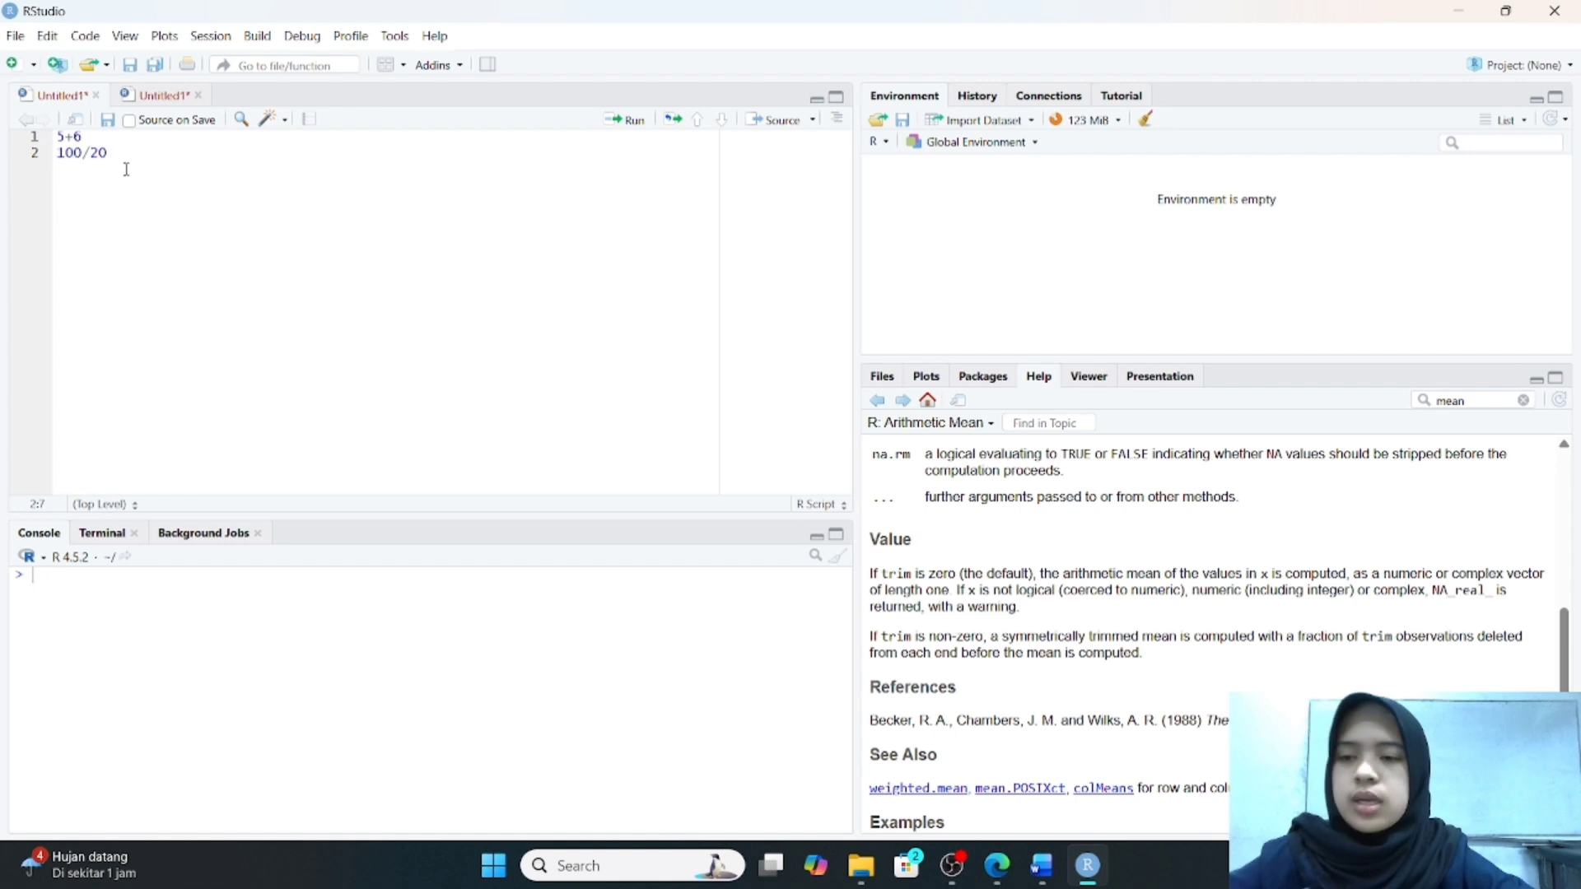
{"action": "key", "text": "ctrl+a"}
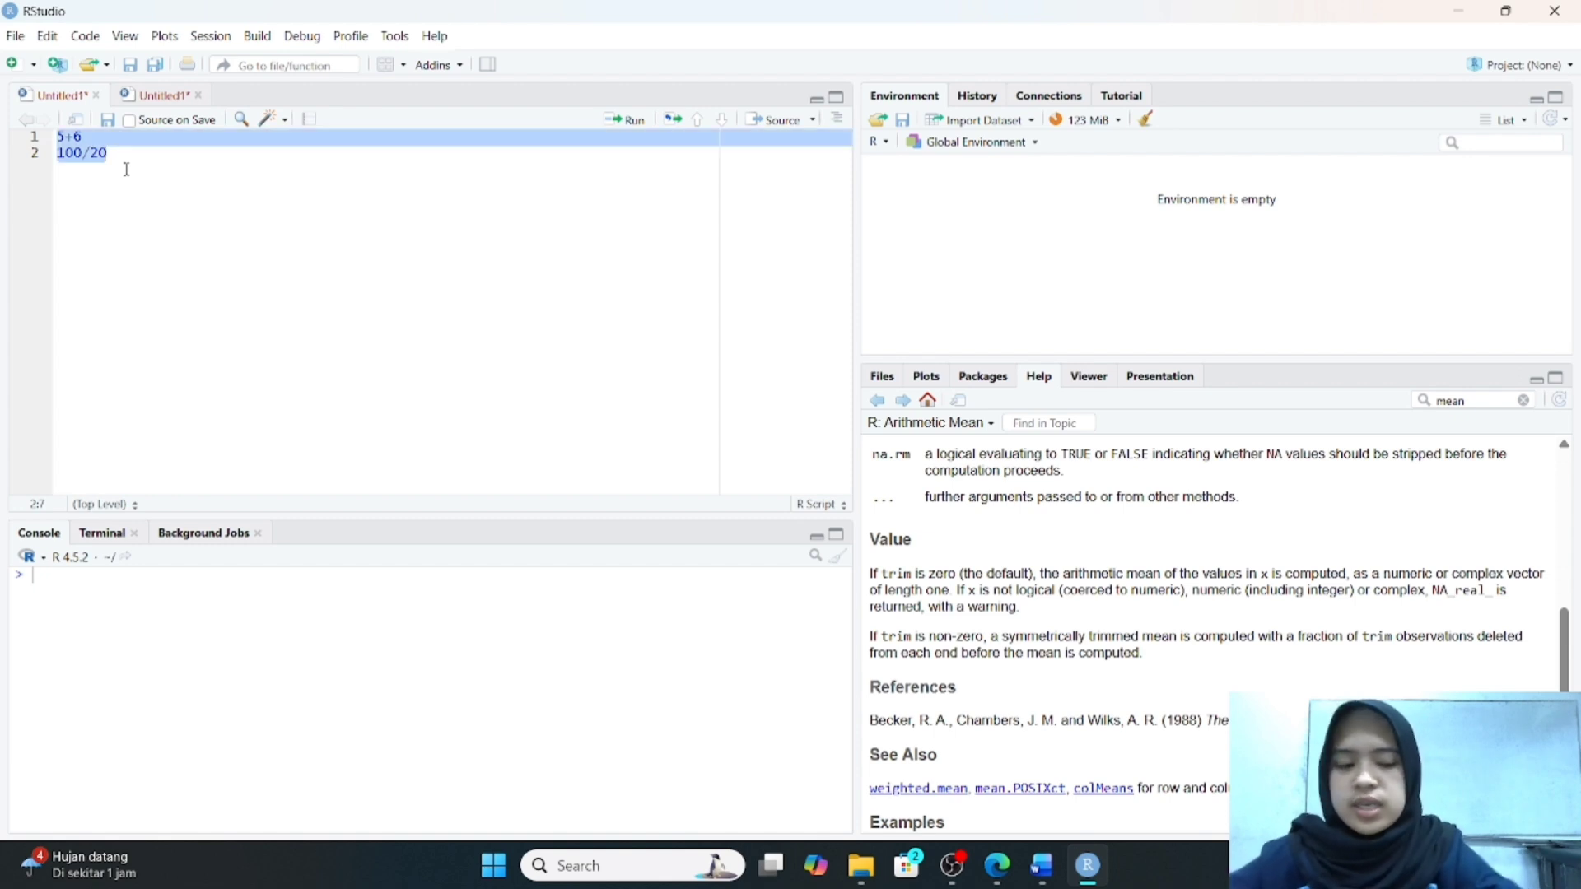
{"action": "key", "text": "Delete"}
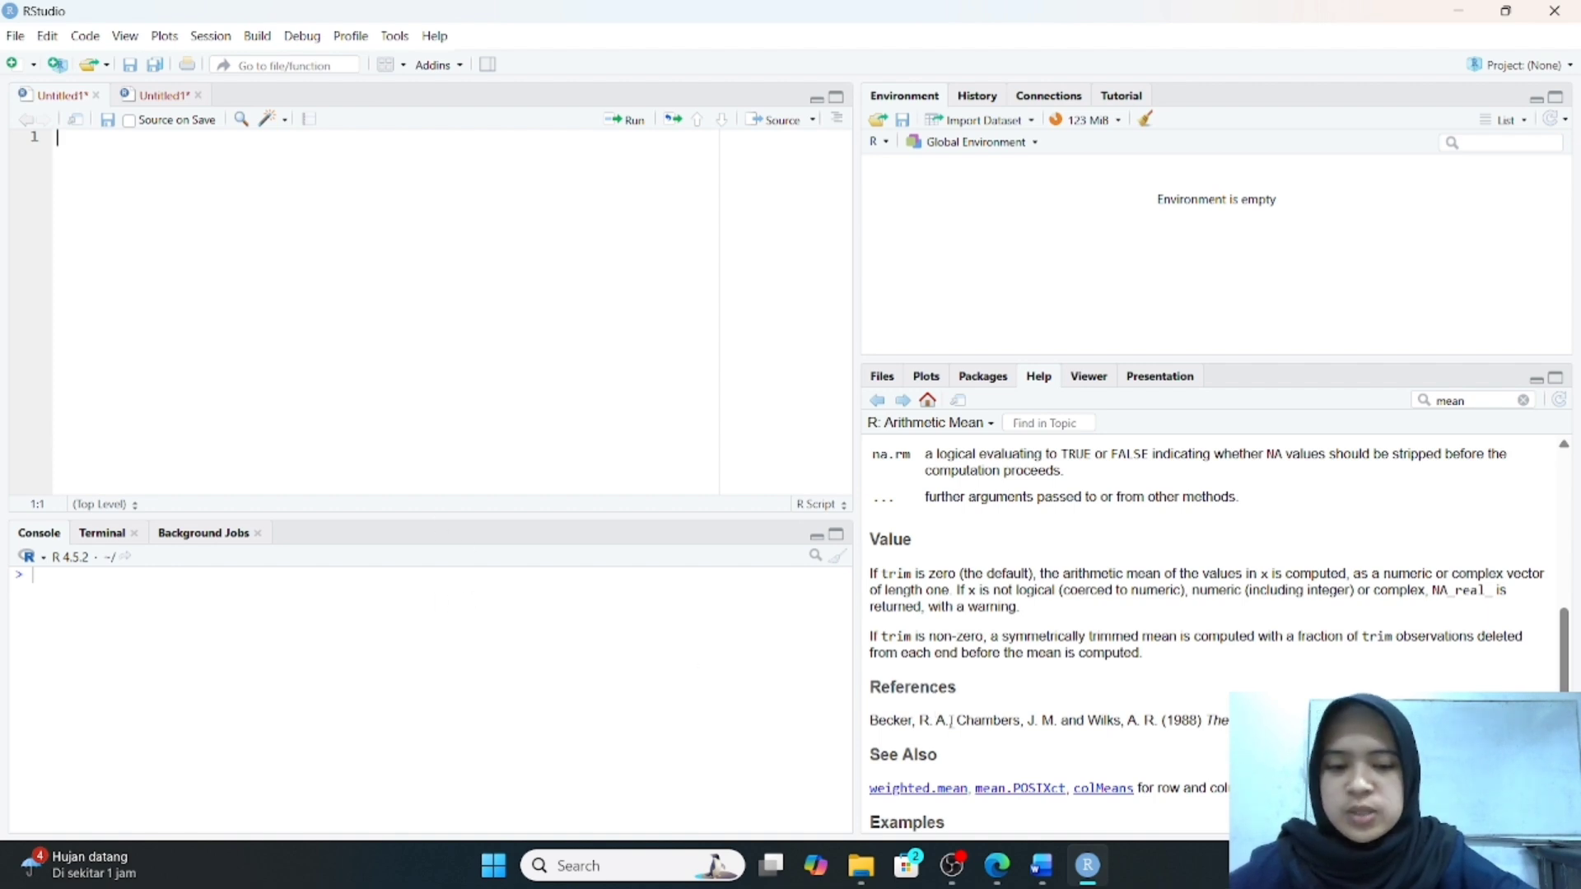
Switch to the Contoh document in Word and copy its entire text, from the Contoh heading through item d.
{"action": "mouse_move", "coordinate": [1041, 865]}
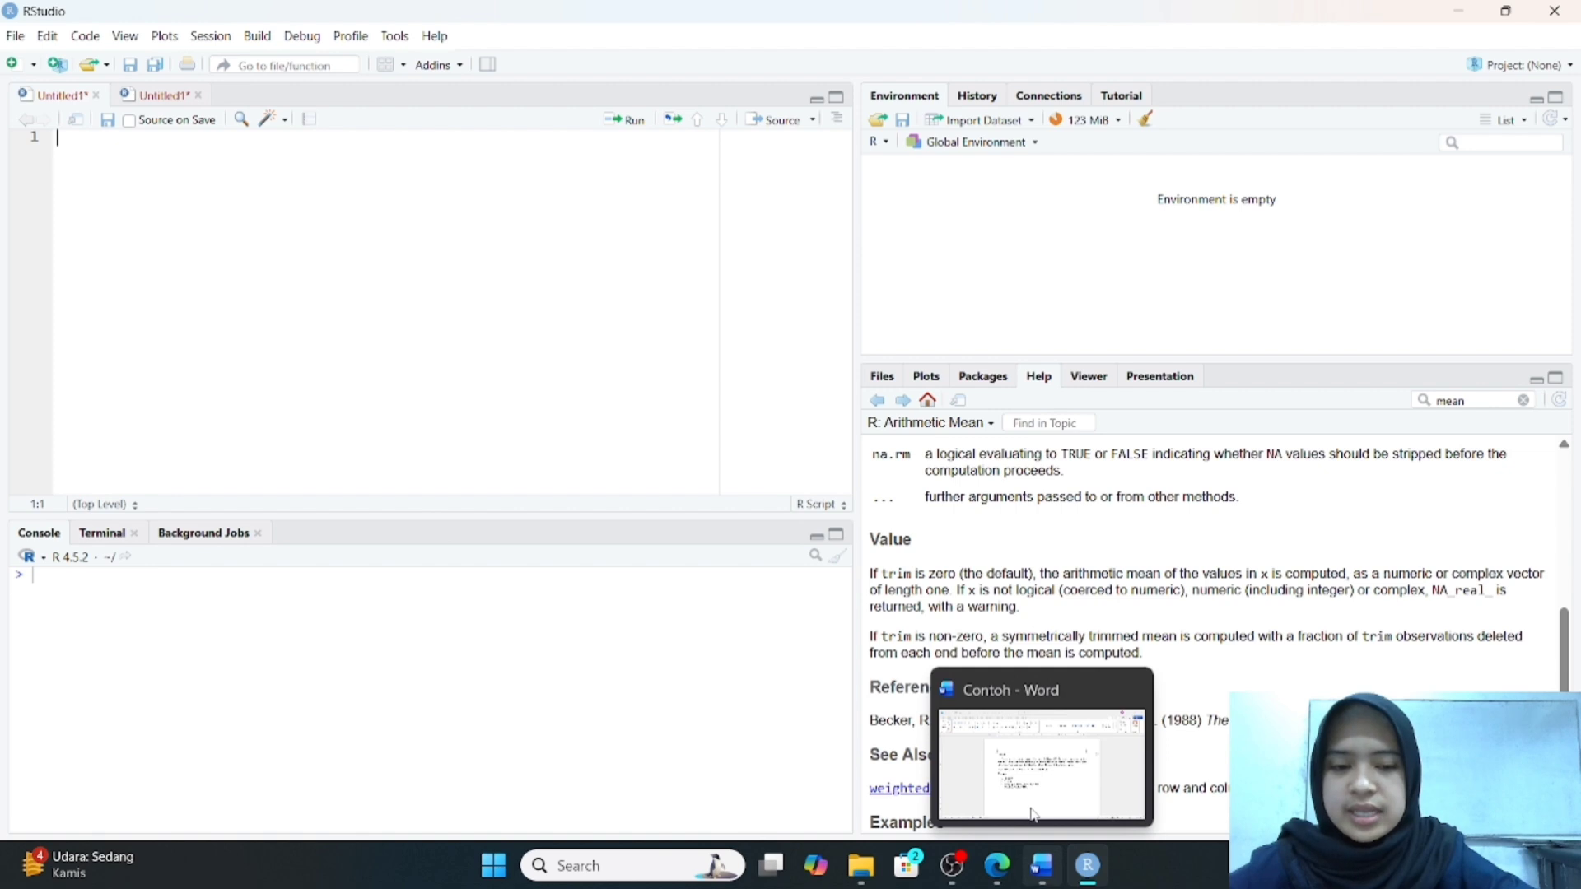
{"action": "mouse_move", "coordinate": [1033, 779]}
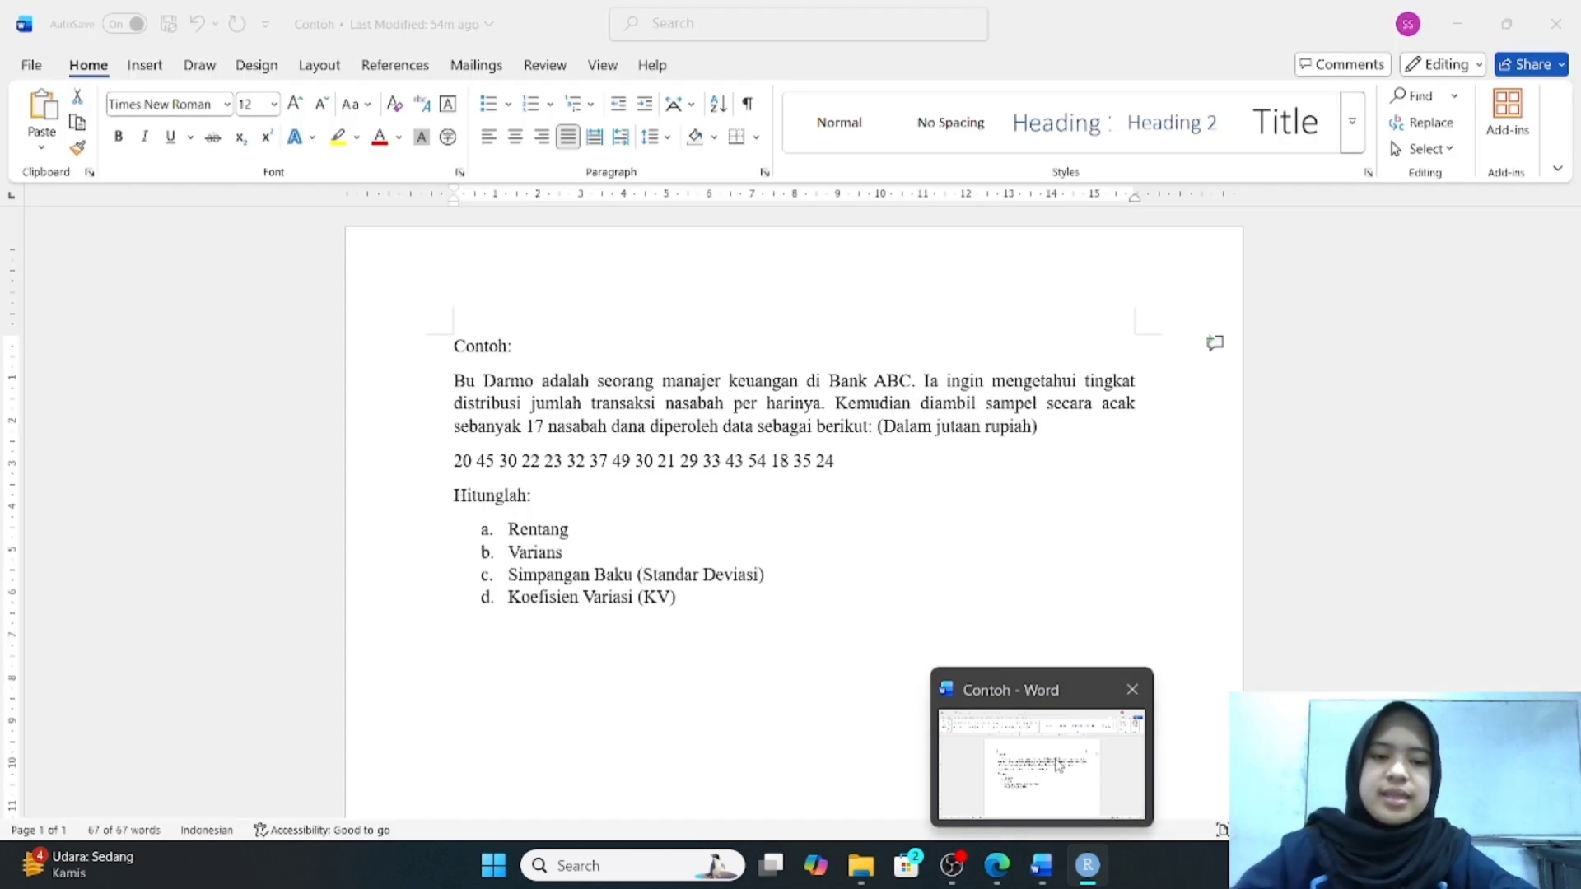
{"action": "left_click", "coordinate": [1039, 749]}
{"action": "key", "text": "ctrl+a"}
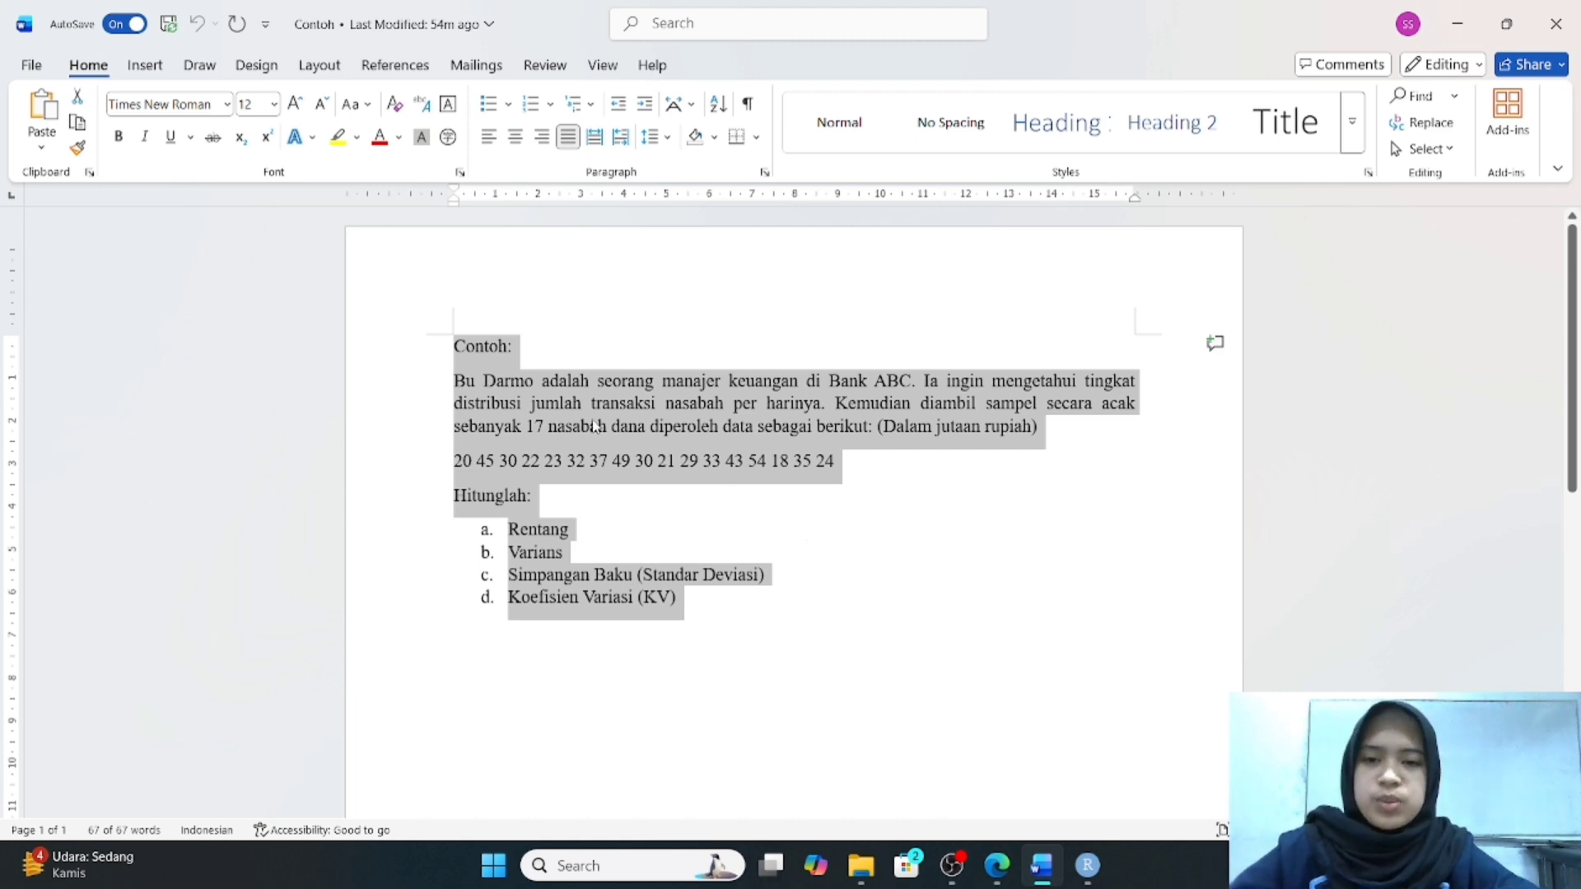
{"action": "left_click", "coordinate": [744, 517]}
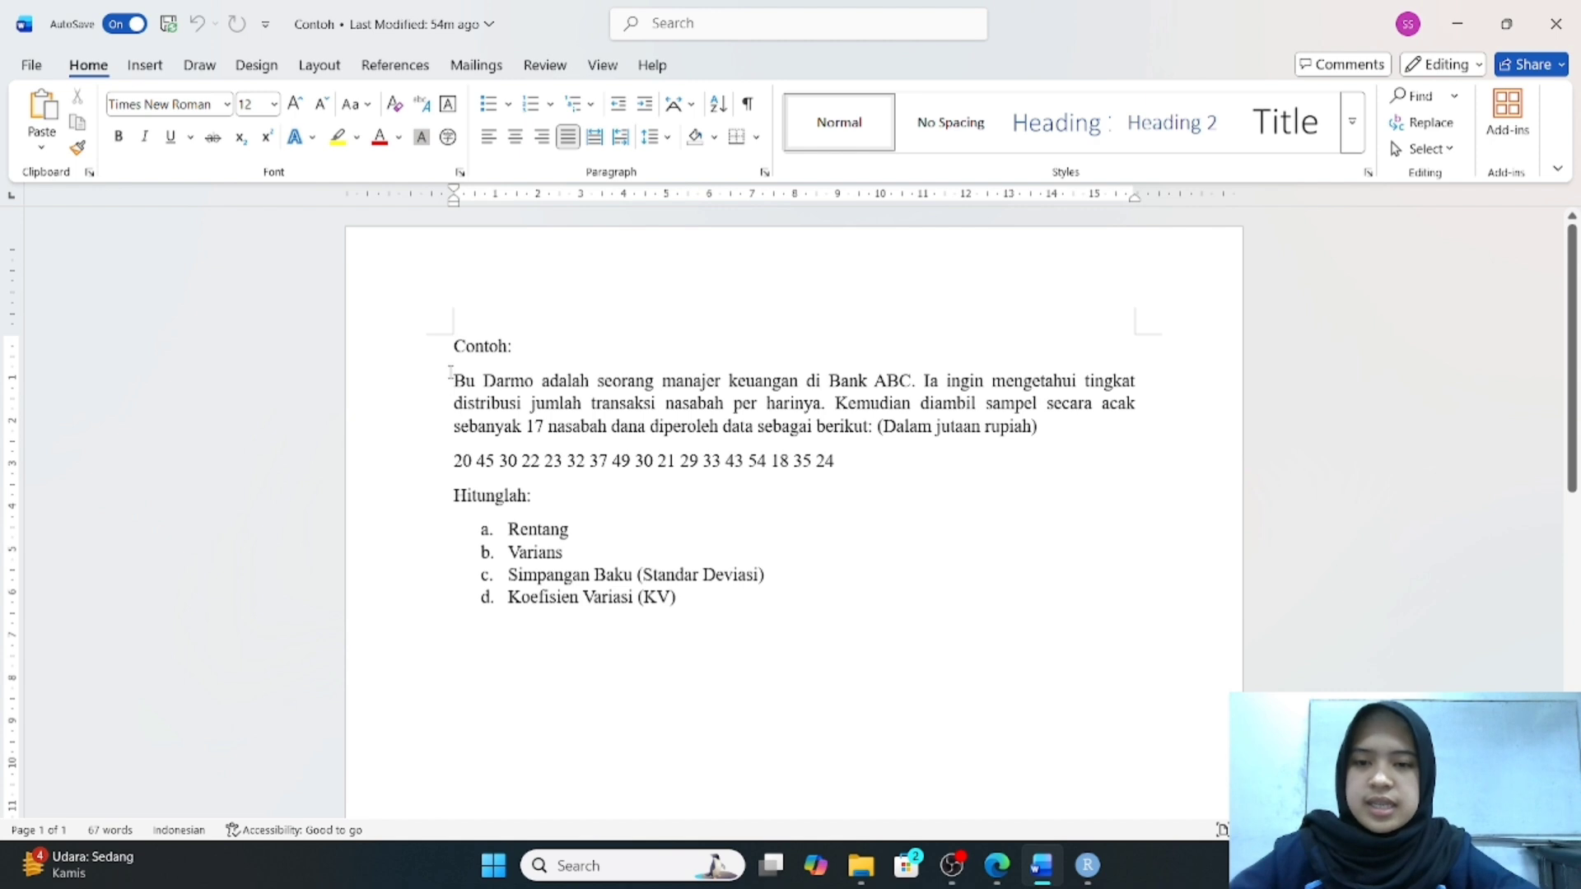
{"action": "left_click_drag", "start_coordinate": [459, 349], "coordinate": [694, 626]}
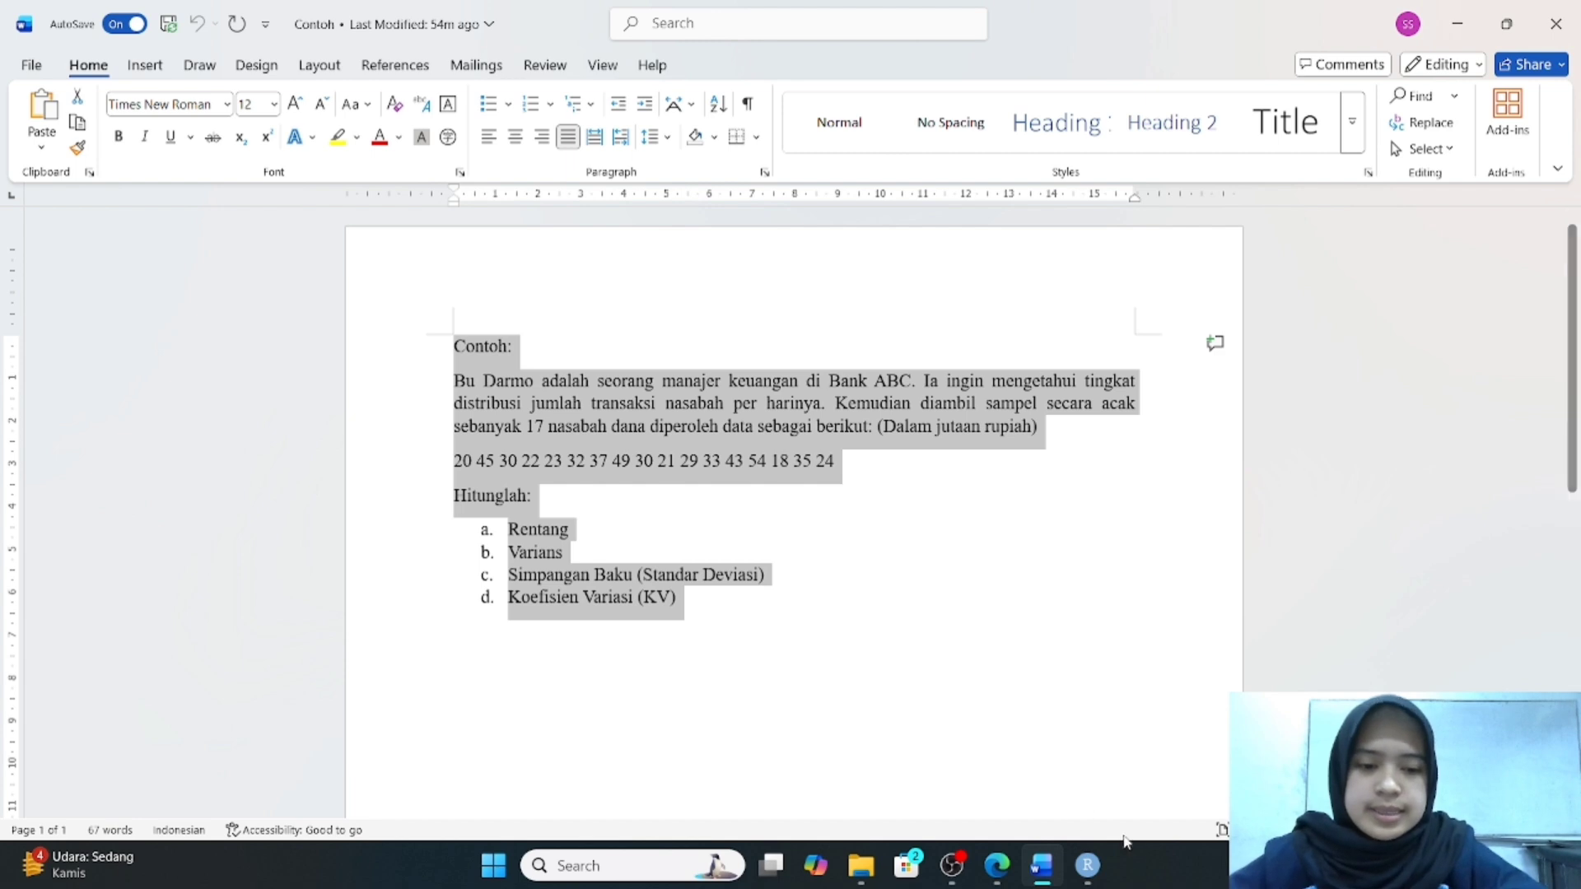
Switch back to RStudio, paste the copied problem text into the empty script, and remove the indentation before "a. Rentang".
{"action": "left_click", "coordinate": [1085, 869]}
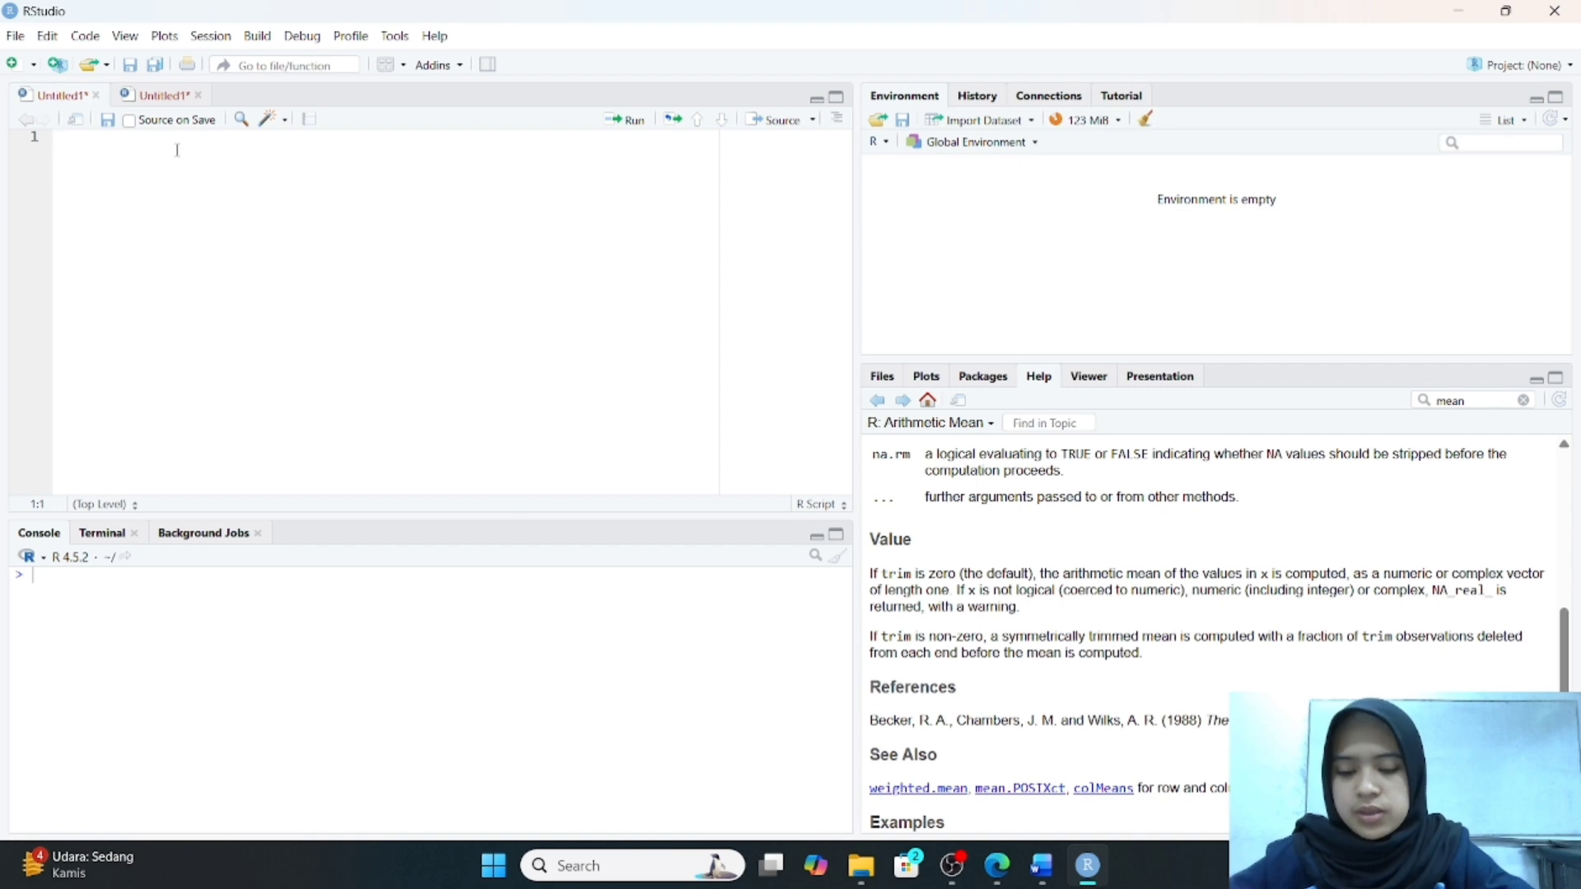
{"action": "key", "text": "ctrl+v"}
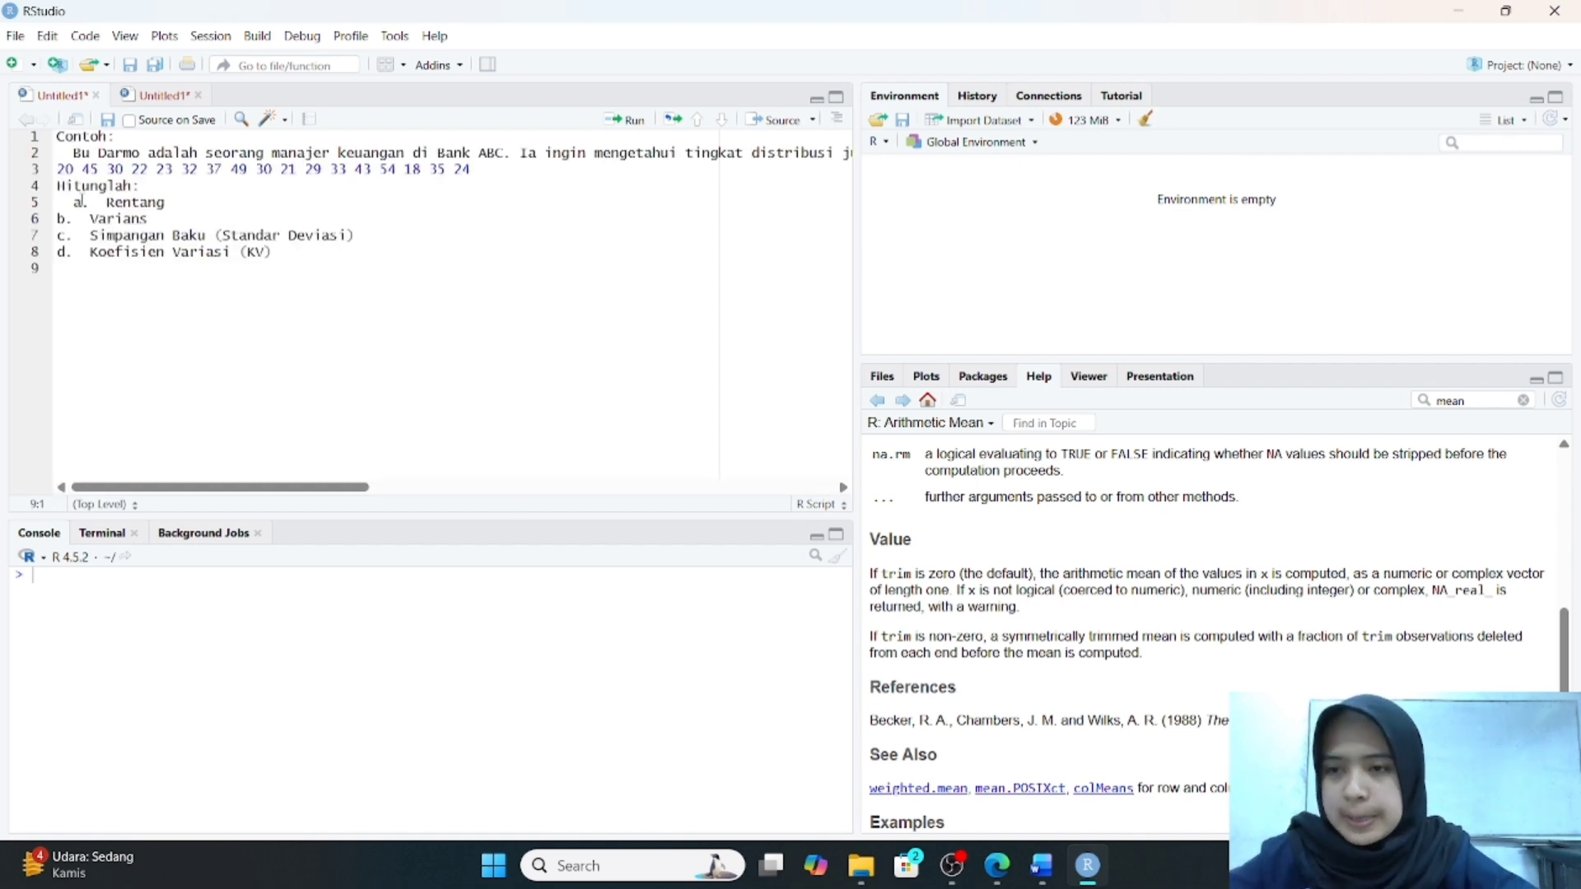
{"action": "left_click", "coordinate": [74, 202]}
{"action": "key", "text": "BackSpace"}
{"action": "key", "text": "BackSpace"}
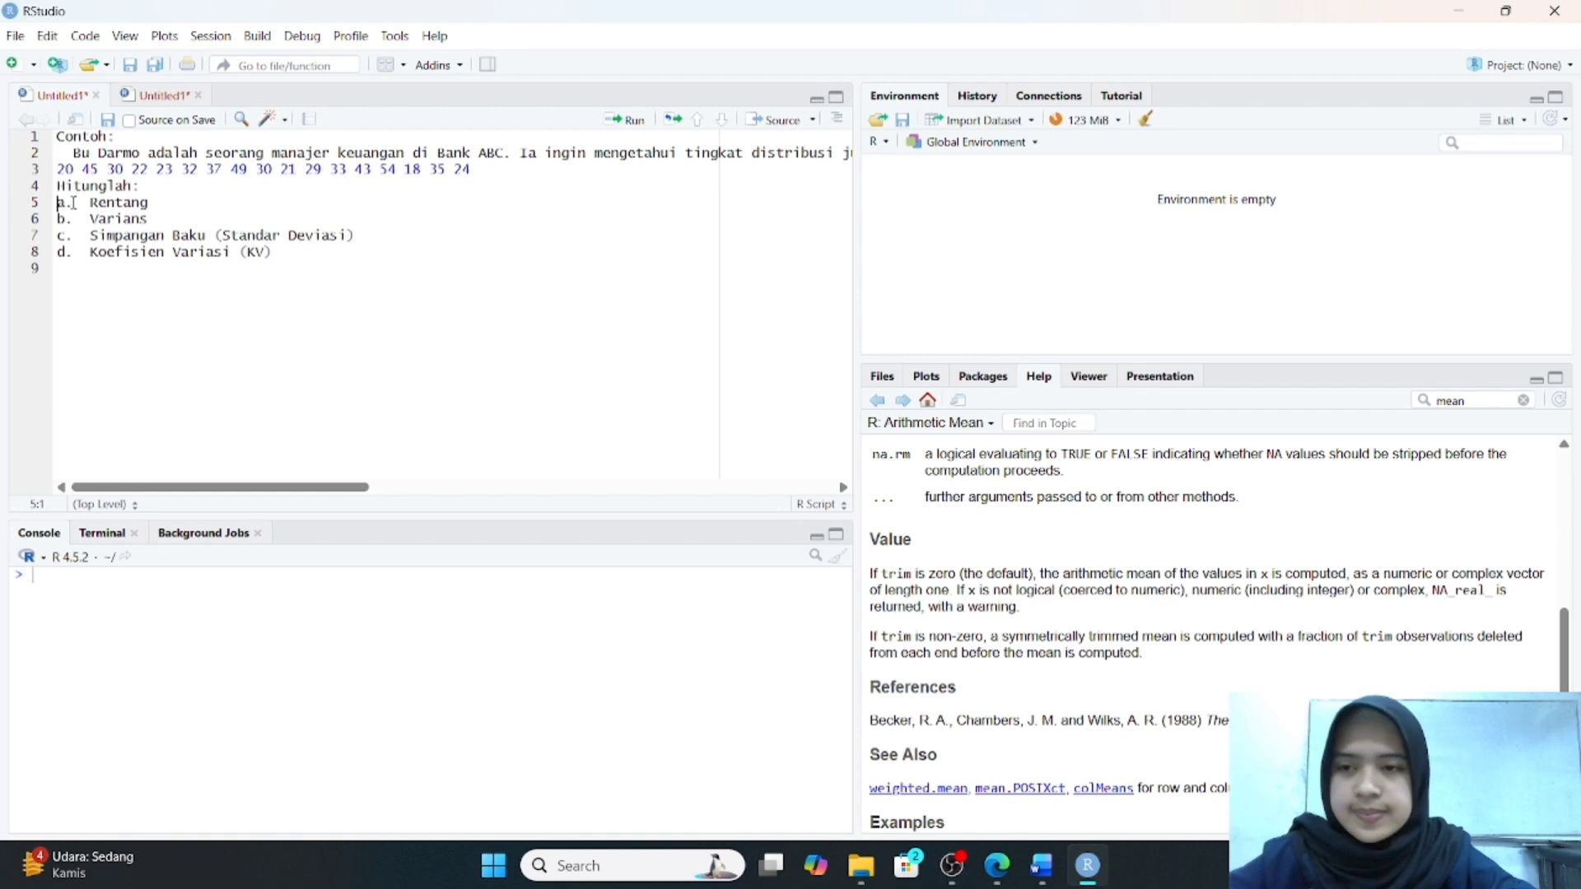
{"action": "left_click", "coordinate": [290, 254]}
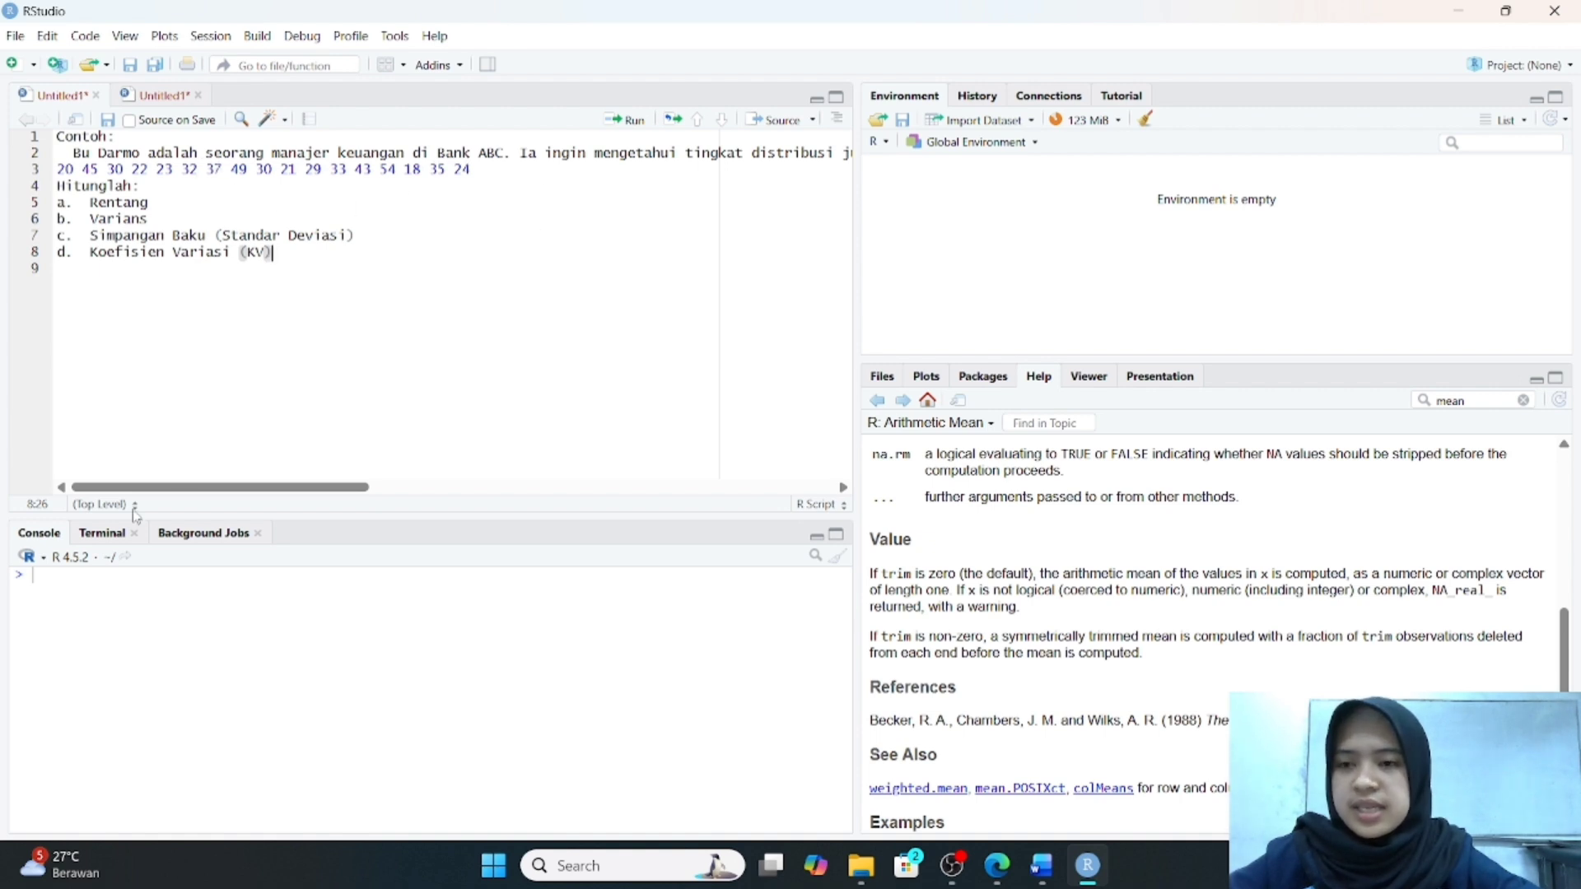
In the console, create the vector x with c(20,45,30,22,23,32,37,49,30,21,29,33,43,54,18,35,24) and print x.
{"action": "type", "text": "x"}
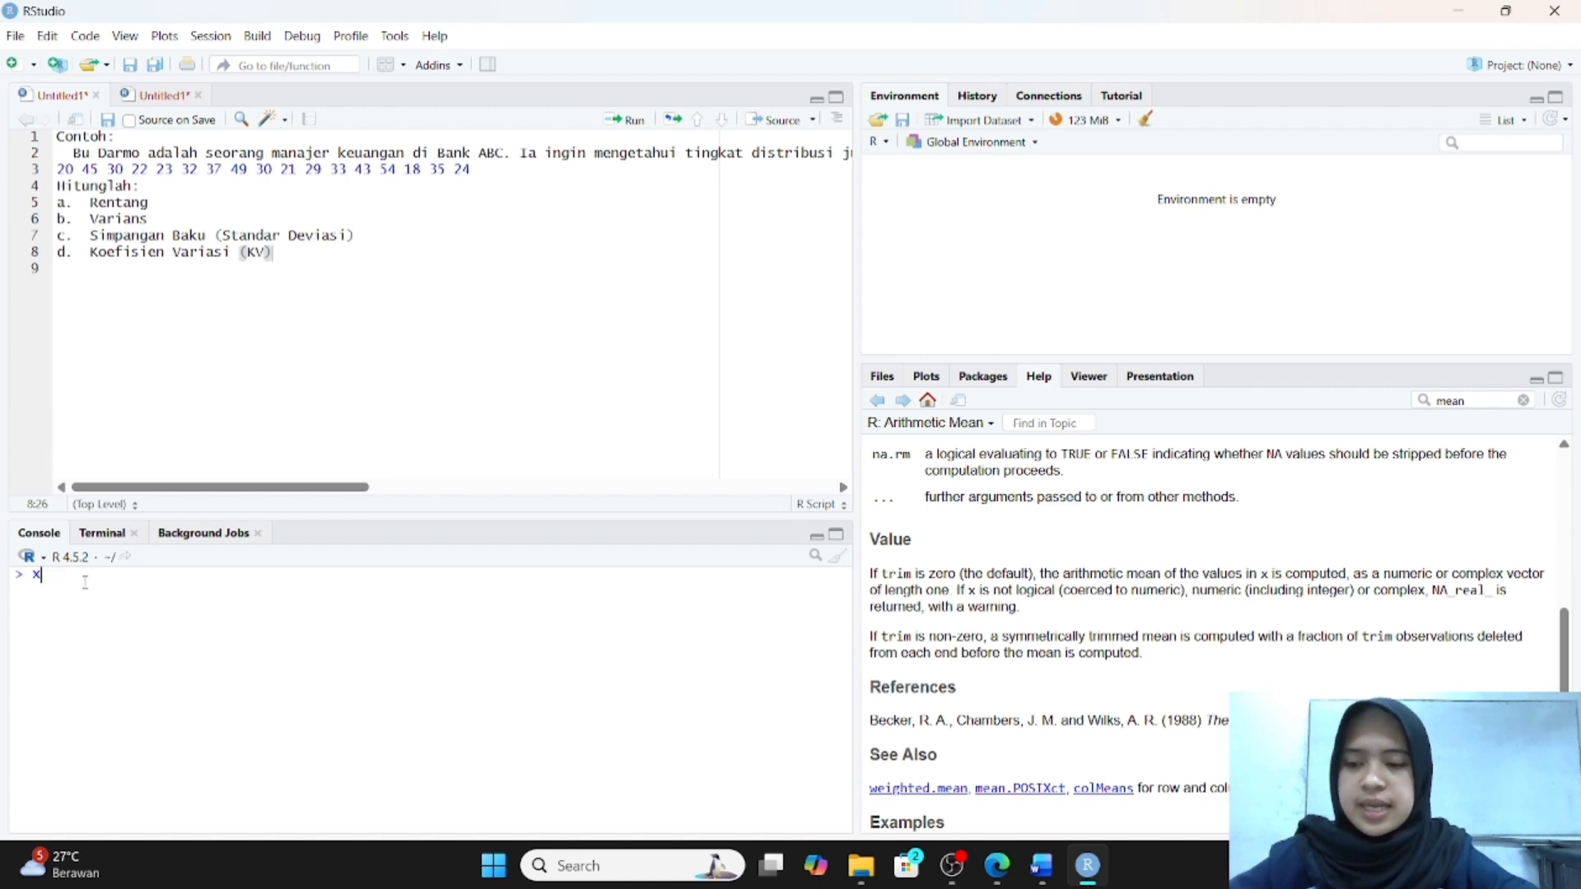
{"action": "key", "text": "BackSpace"}
{"action": "type", "text": "x"}
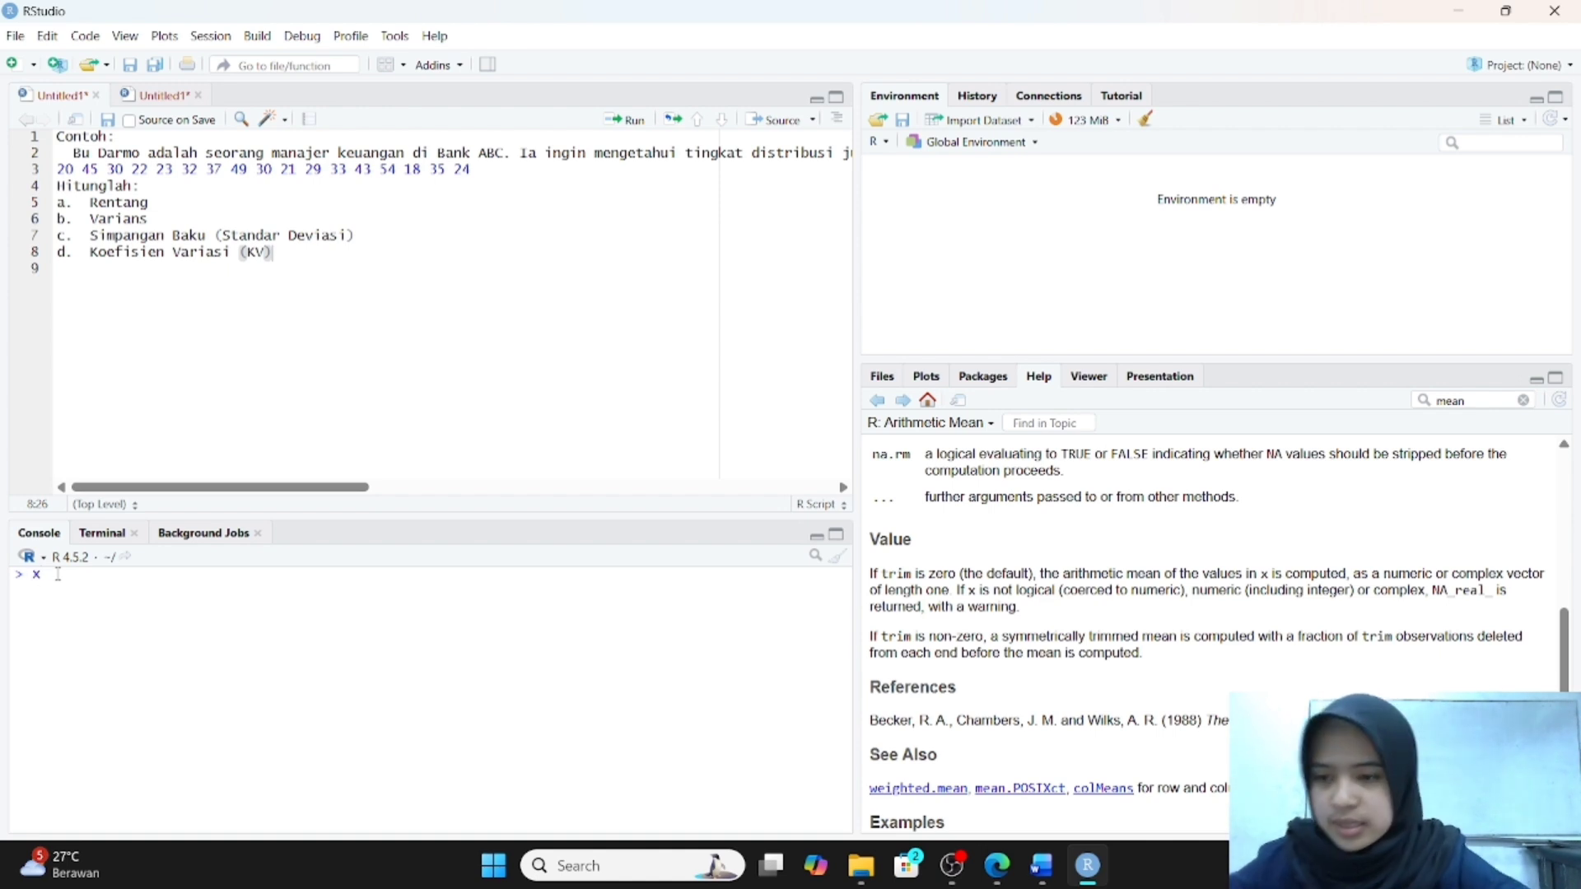
{"action": "key", "text": "BackSpace"}
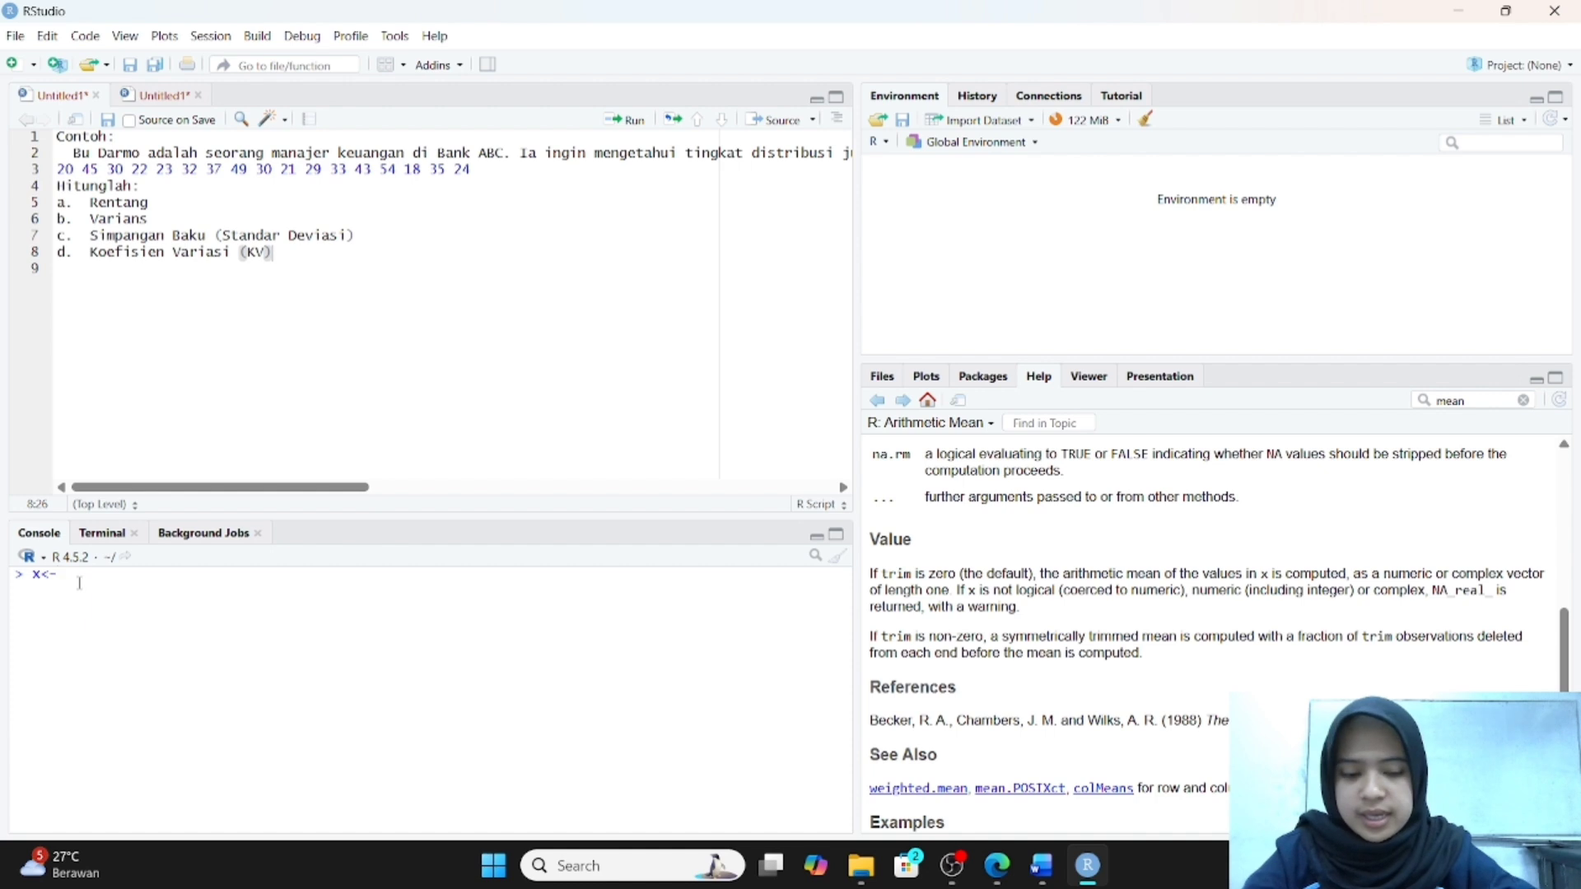
{"action": "type", "text": "c"}
{"action": "key", "text": "BackSpace"}
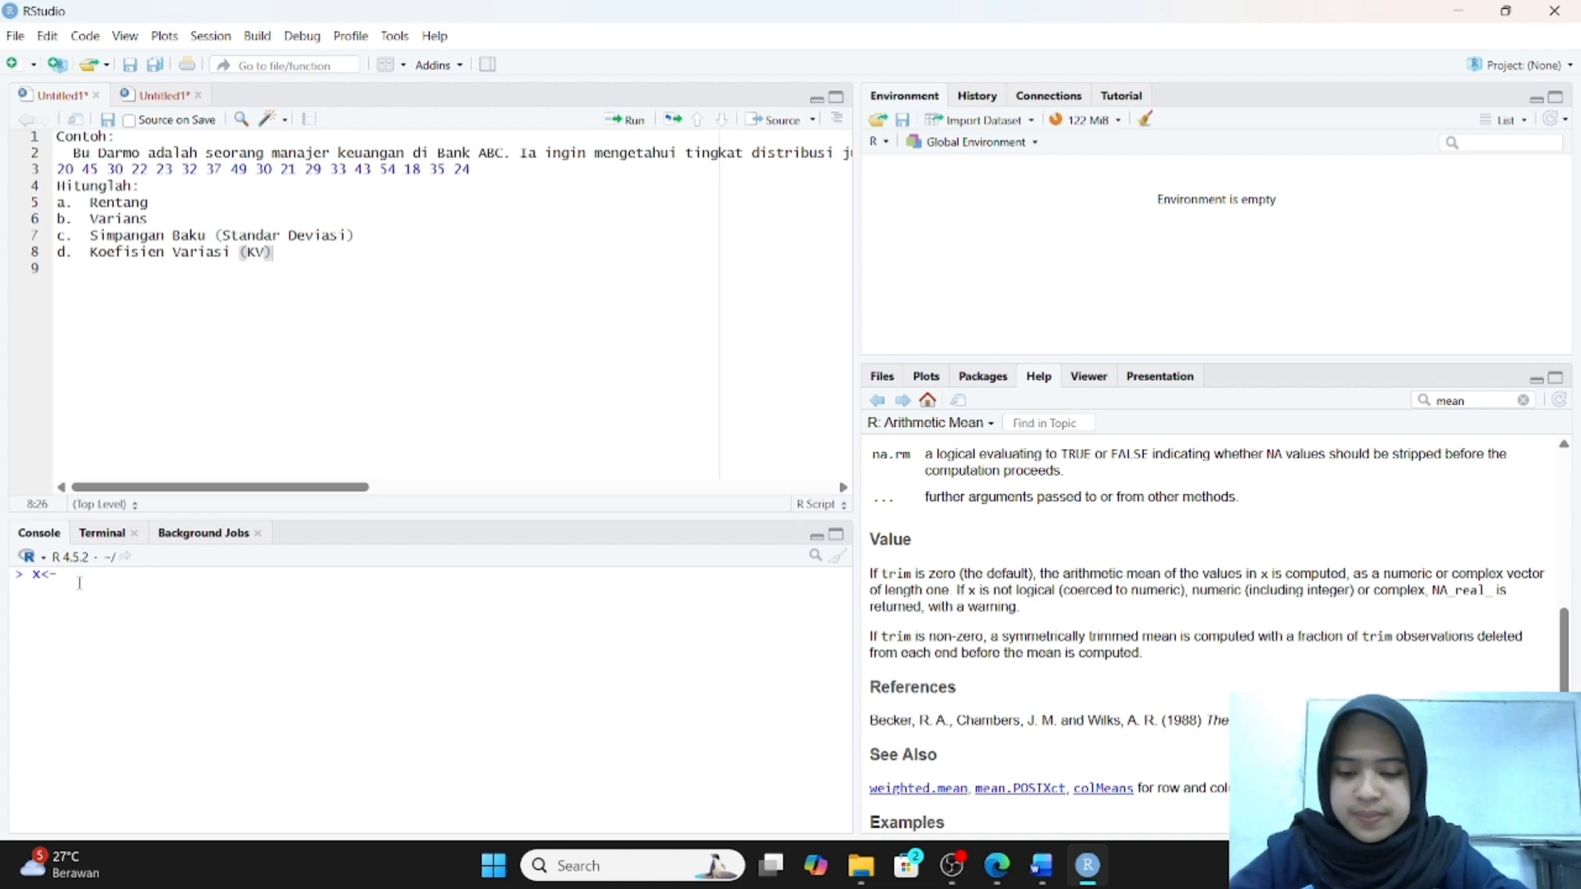
{"action": "type", "text": "c"}
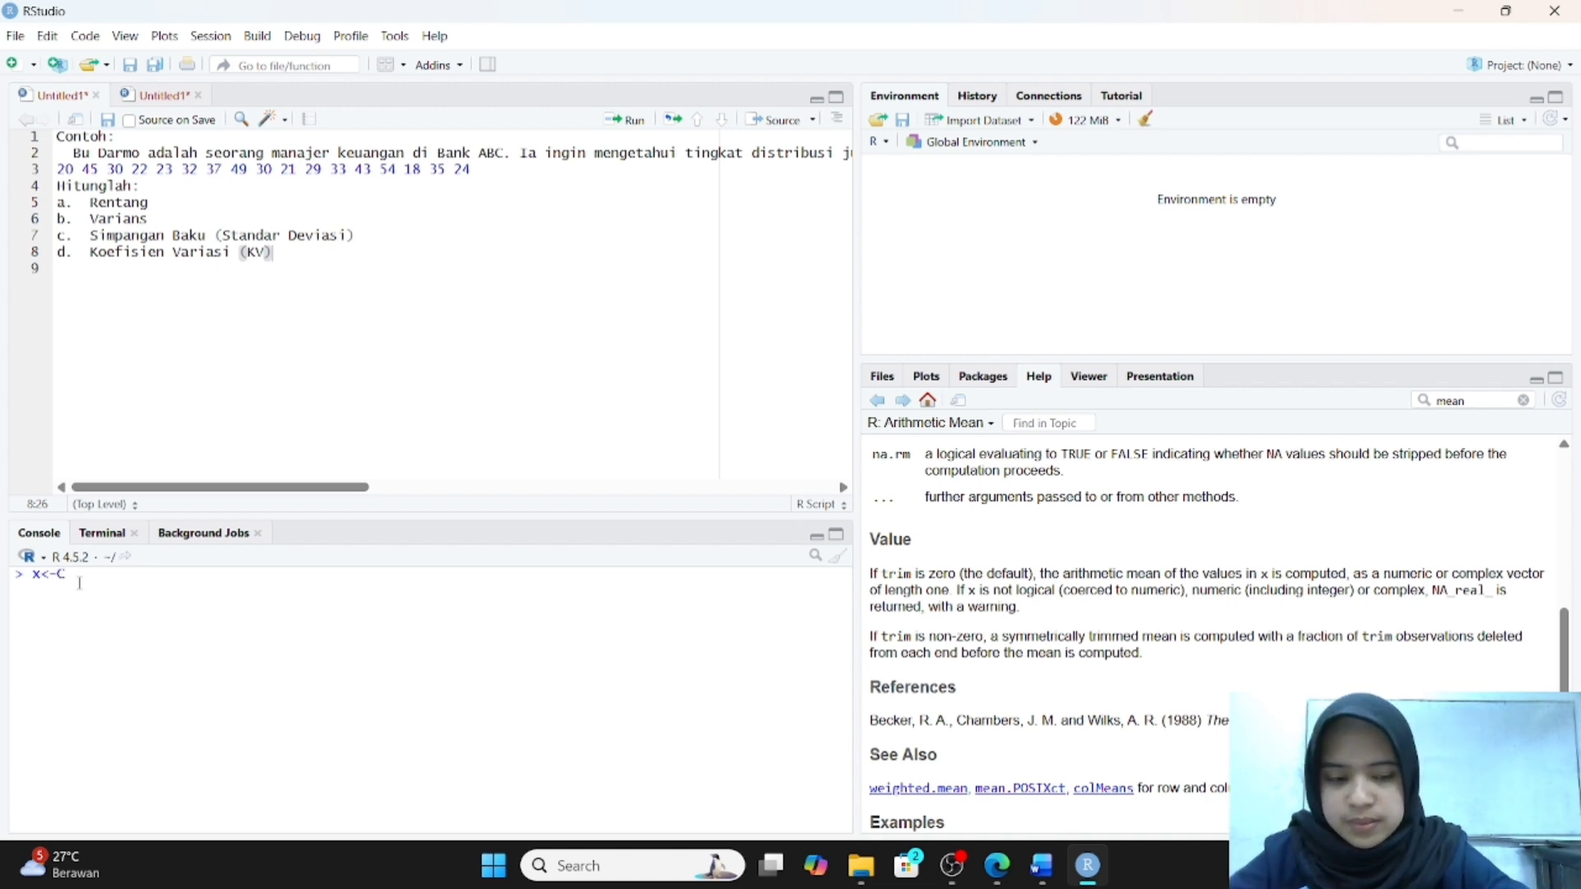
{"action": "type", "text": "("}
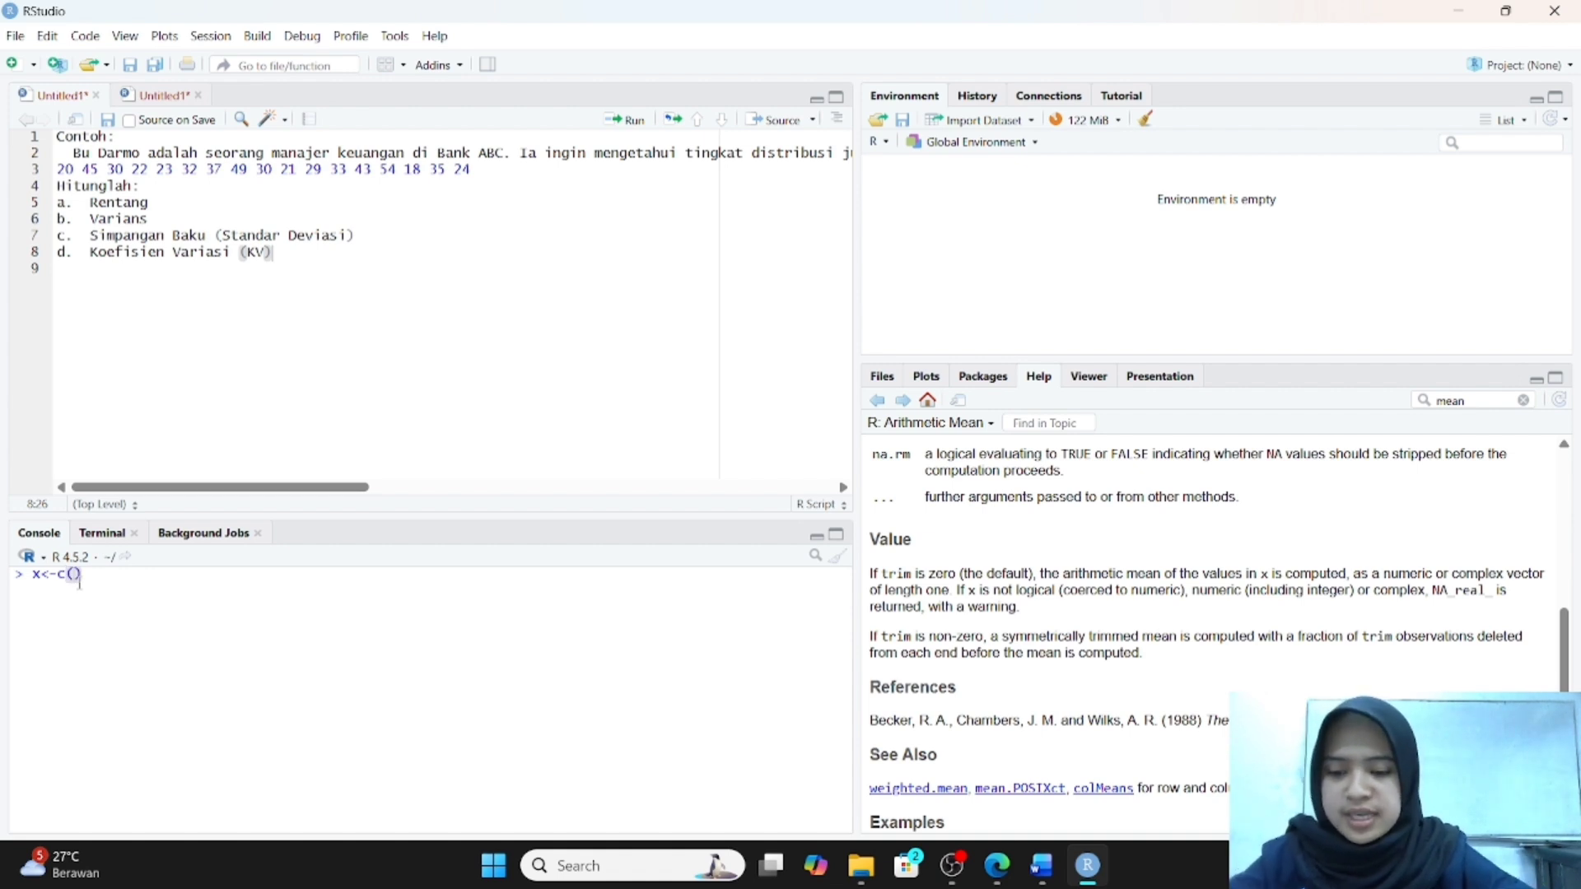
{"action": "type", "text": "20,"}
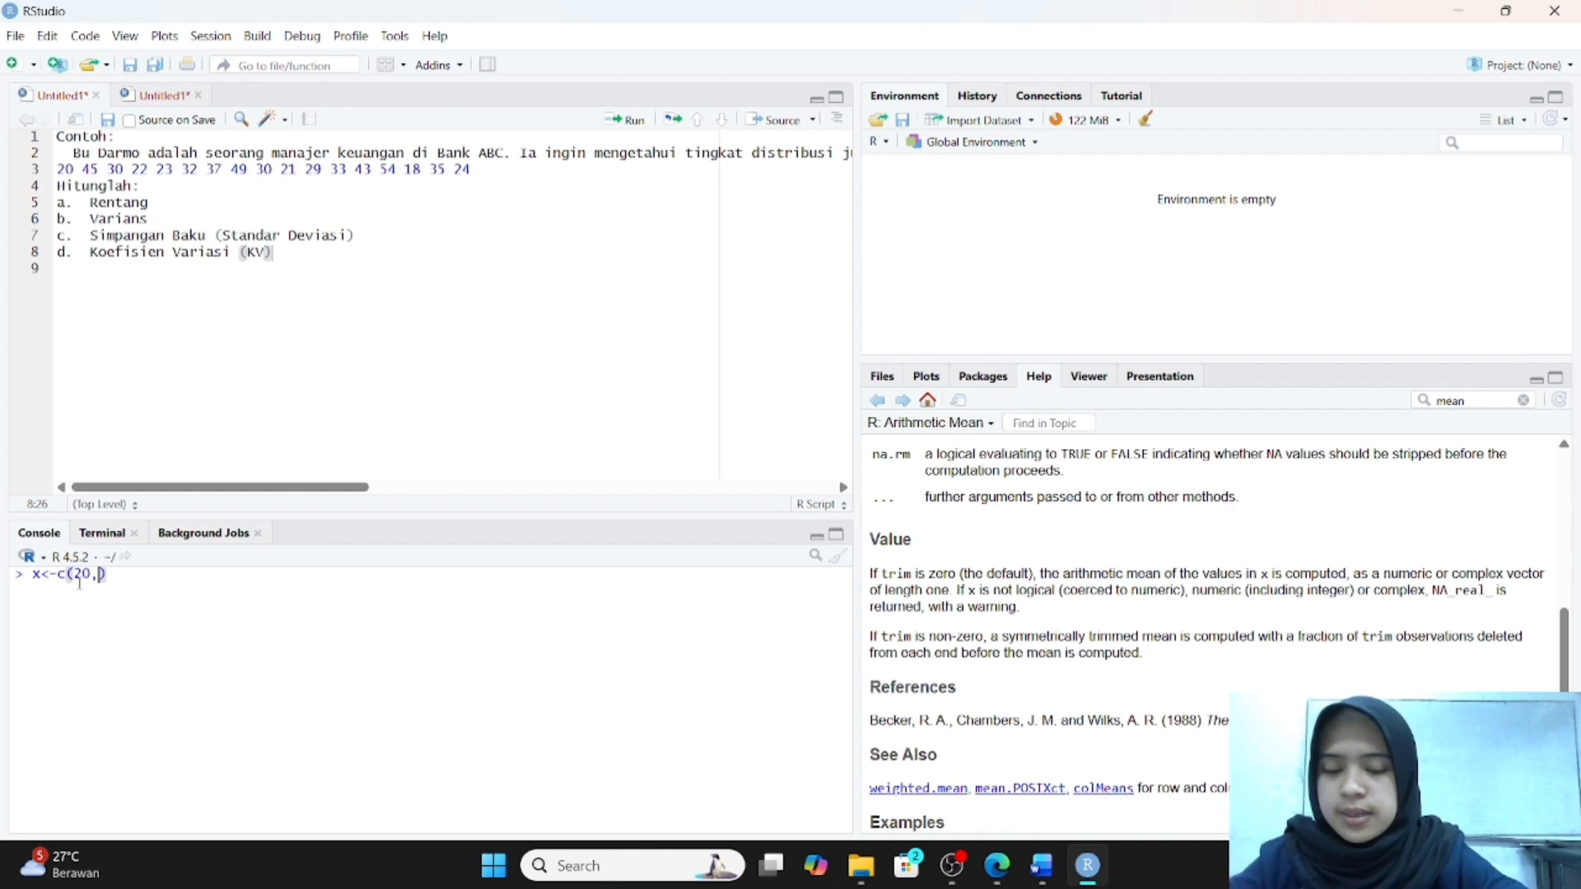
{"action": "type", "text": "45"}
{"action": "type", "text": ",30"}
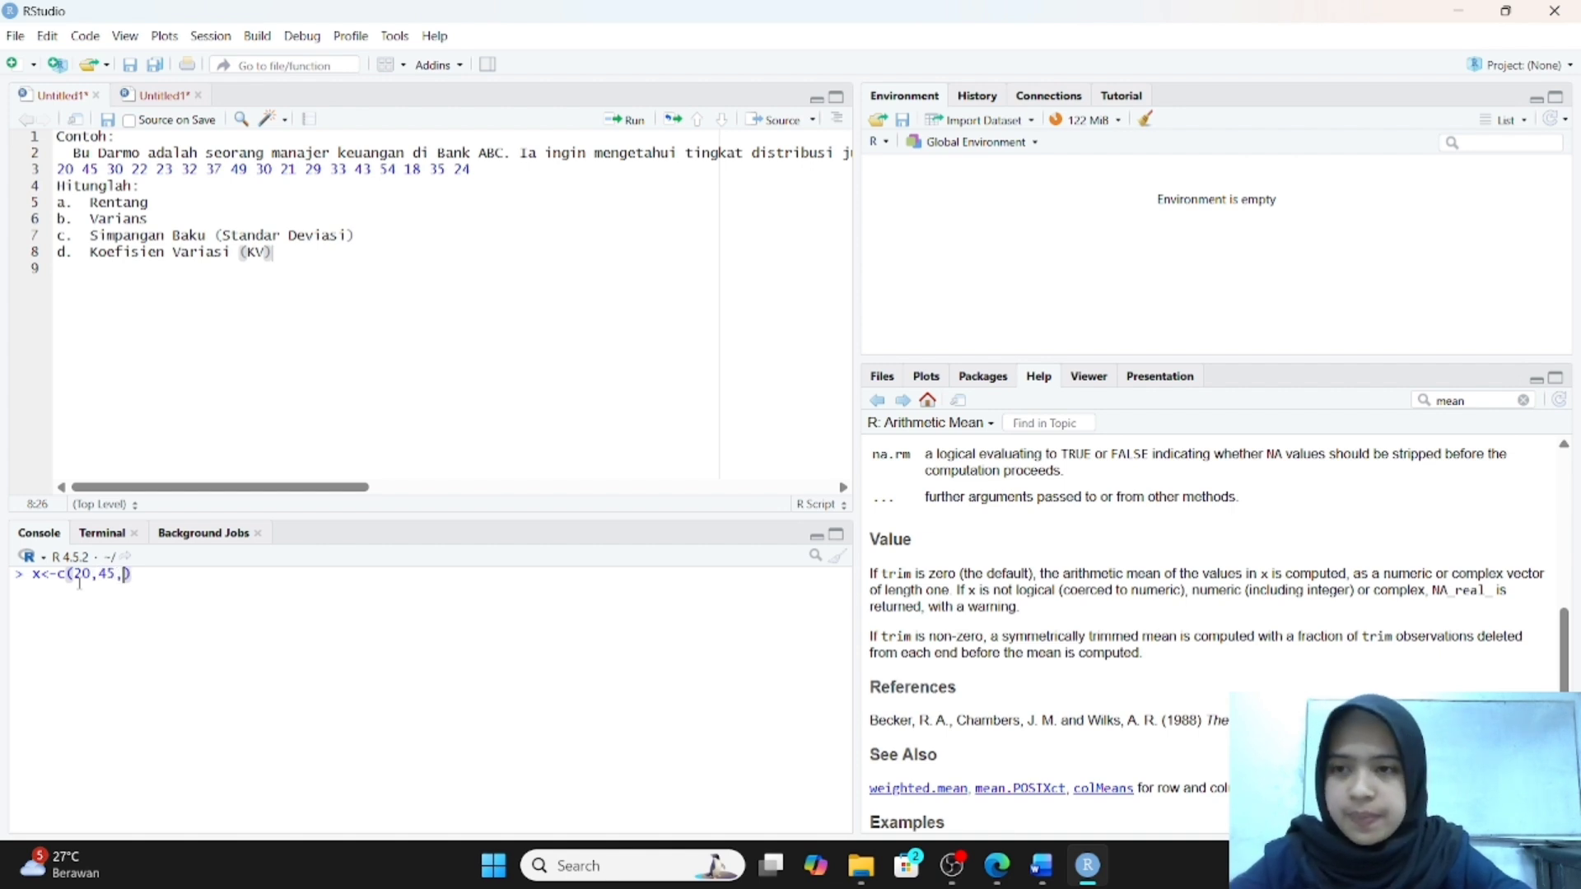
{"action": "type", "text": ",22,23,32,37,49,"}
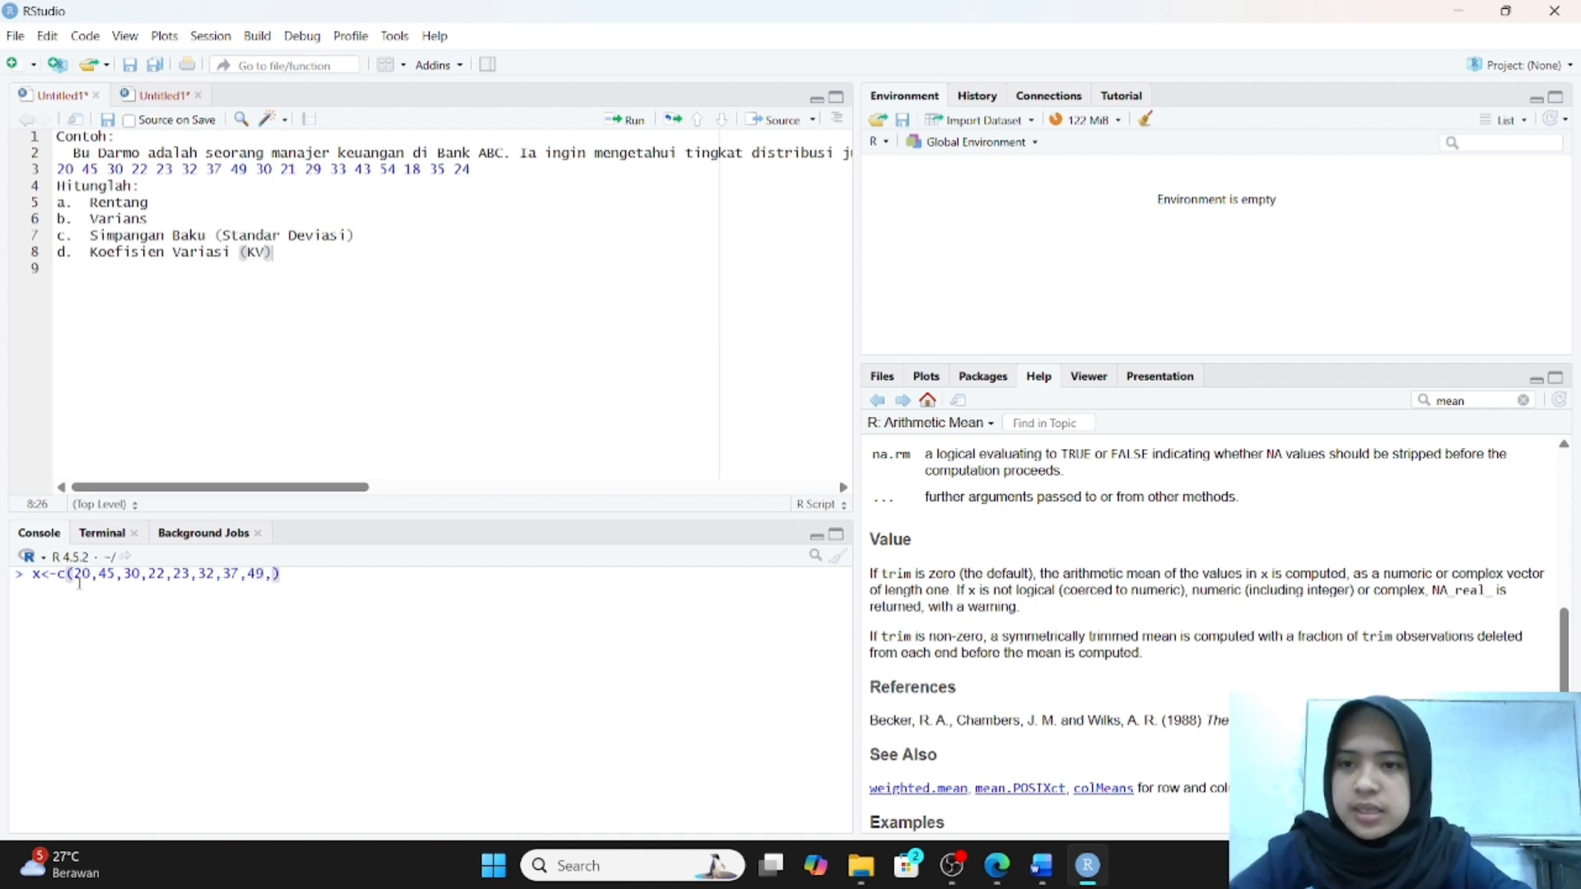
{"action": "type", "text": "30,"}
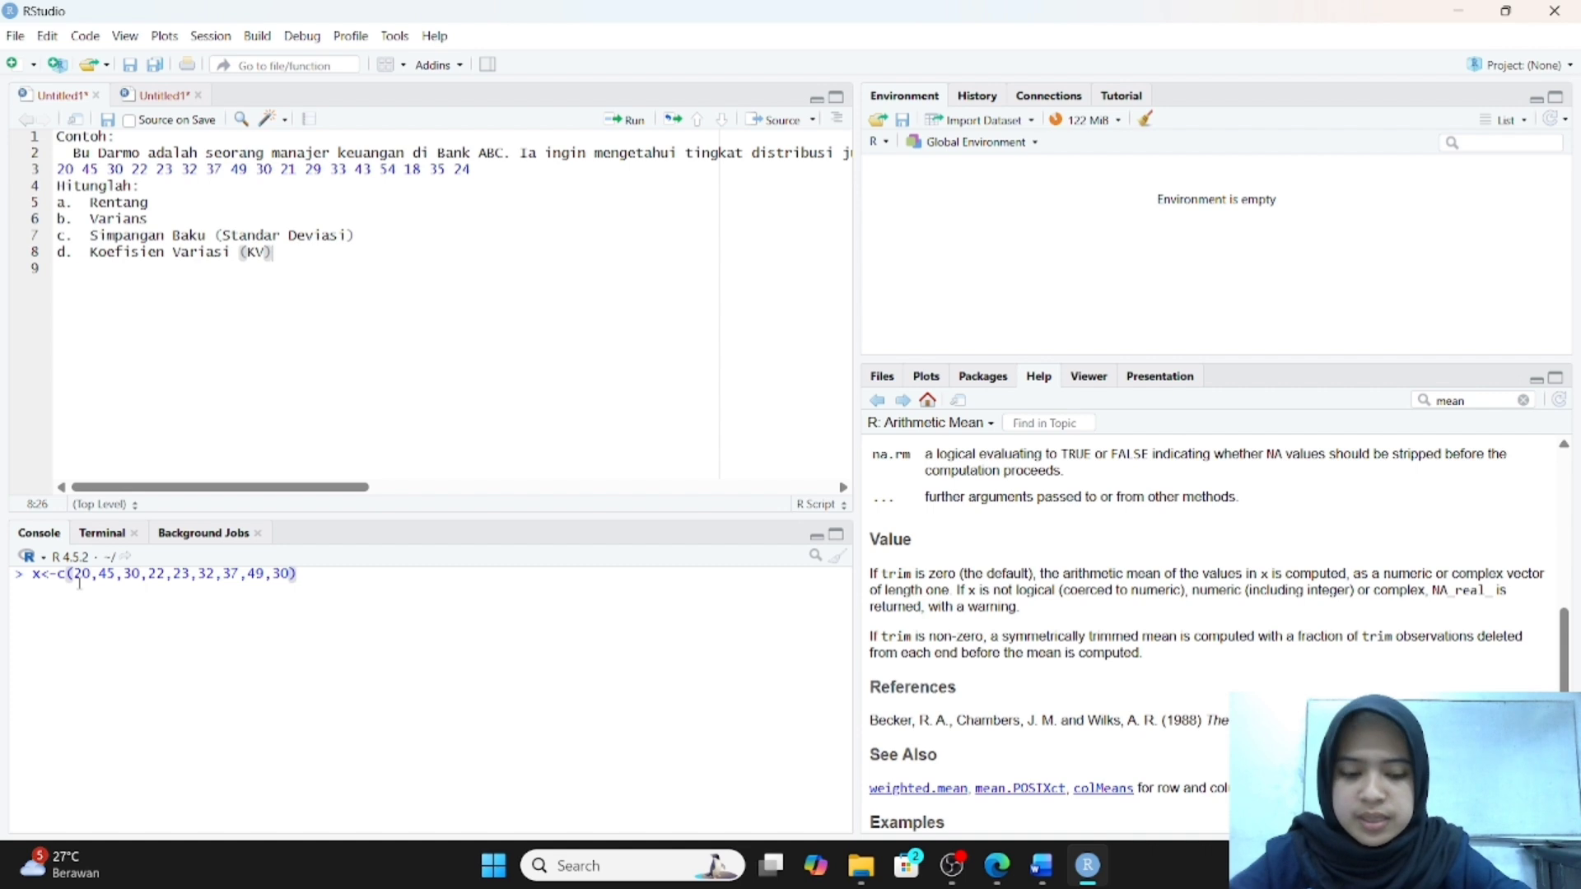
{"action": "type", "text": "21,2"}
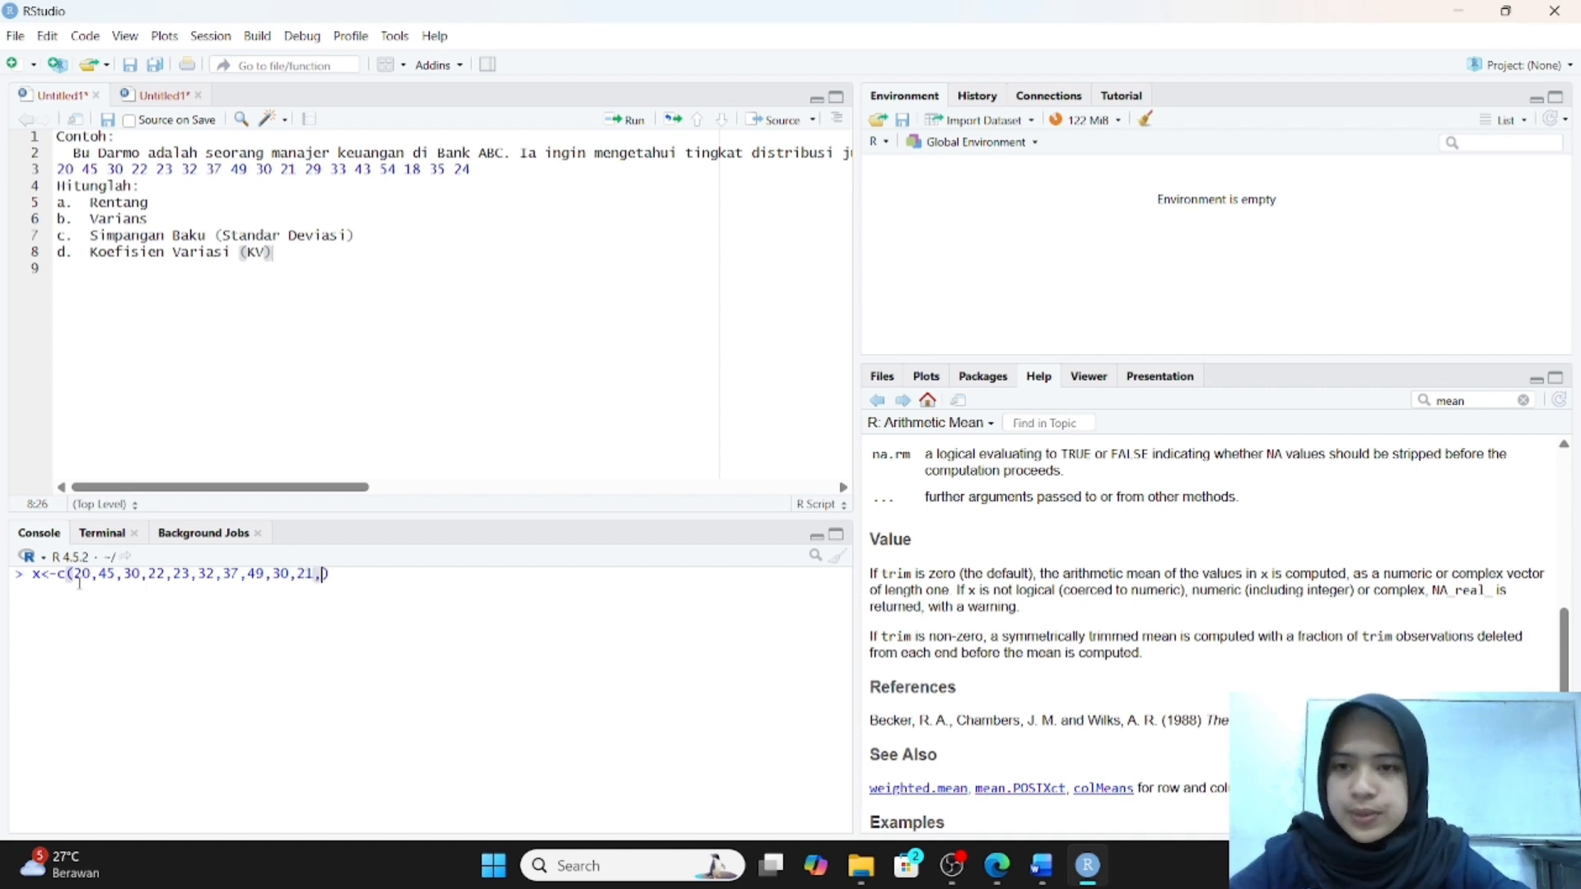
{"action": "type", "text": "9,3"}
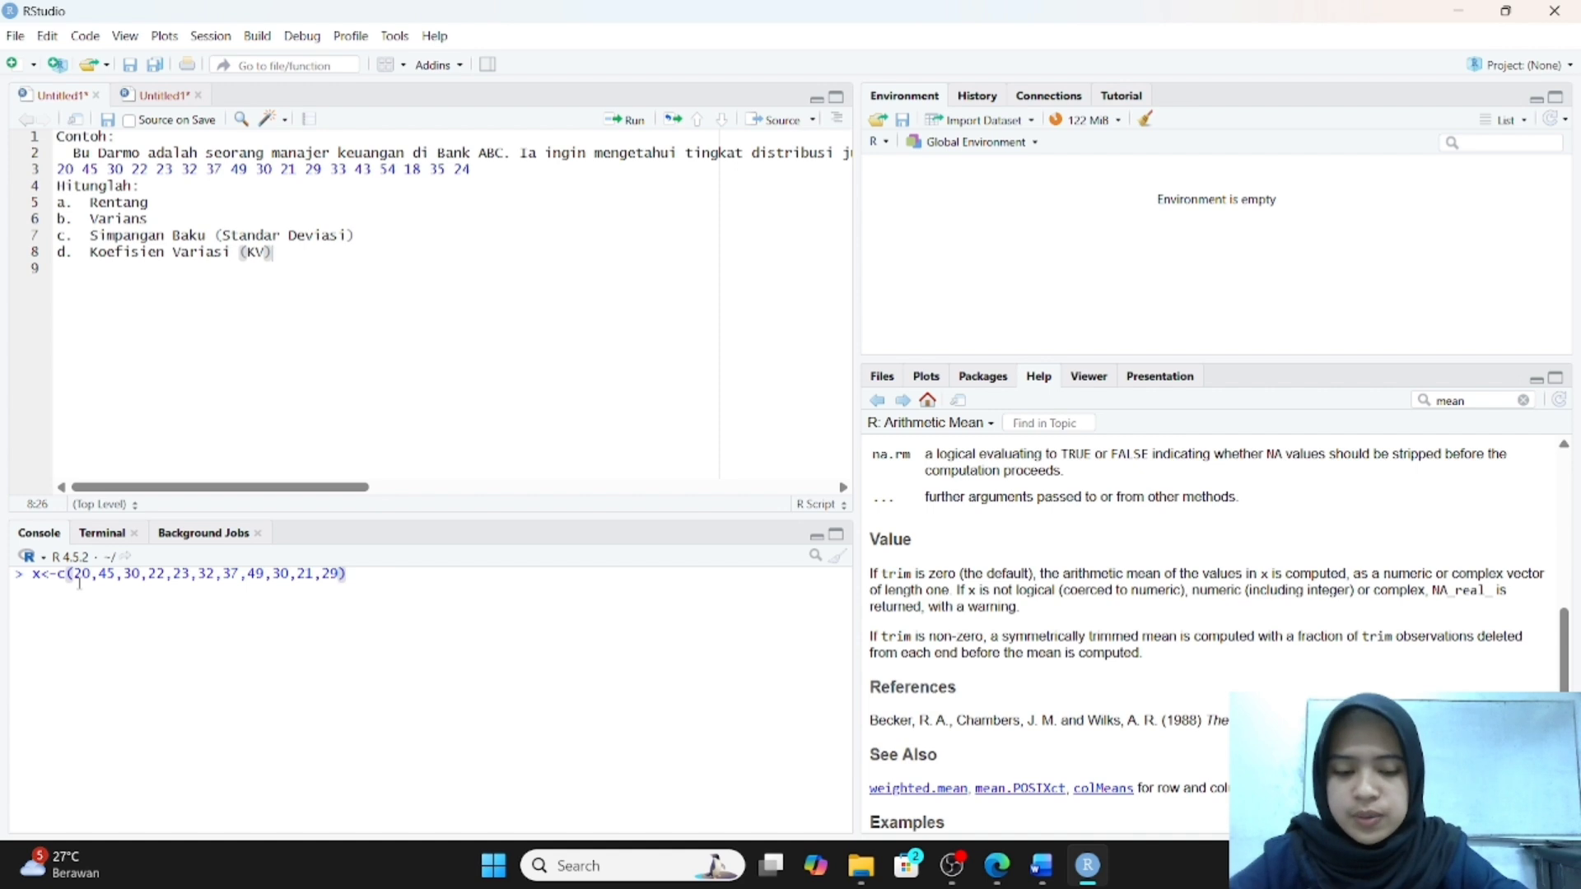
{"action": "type", "text": "3,43"}
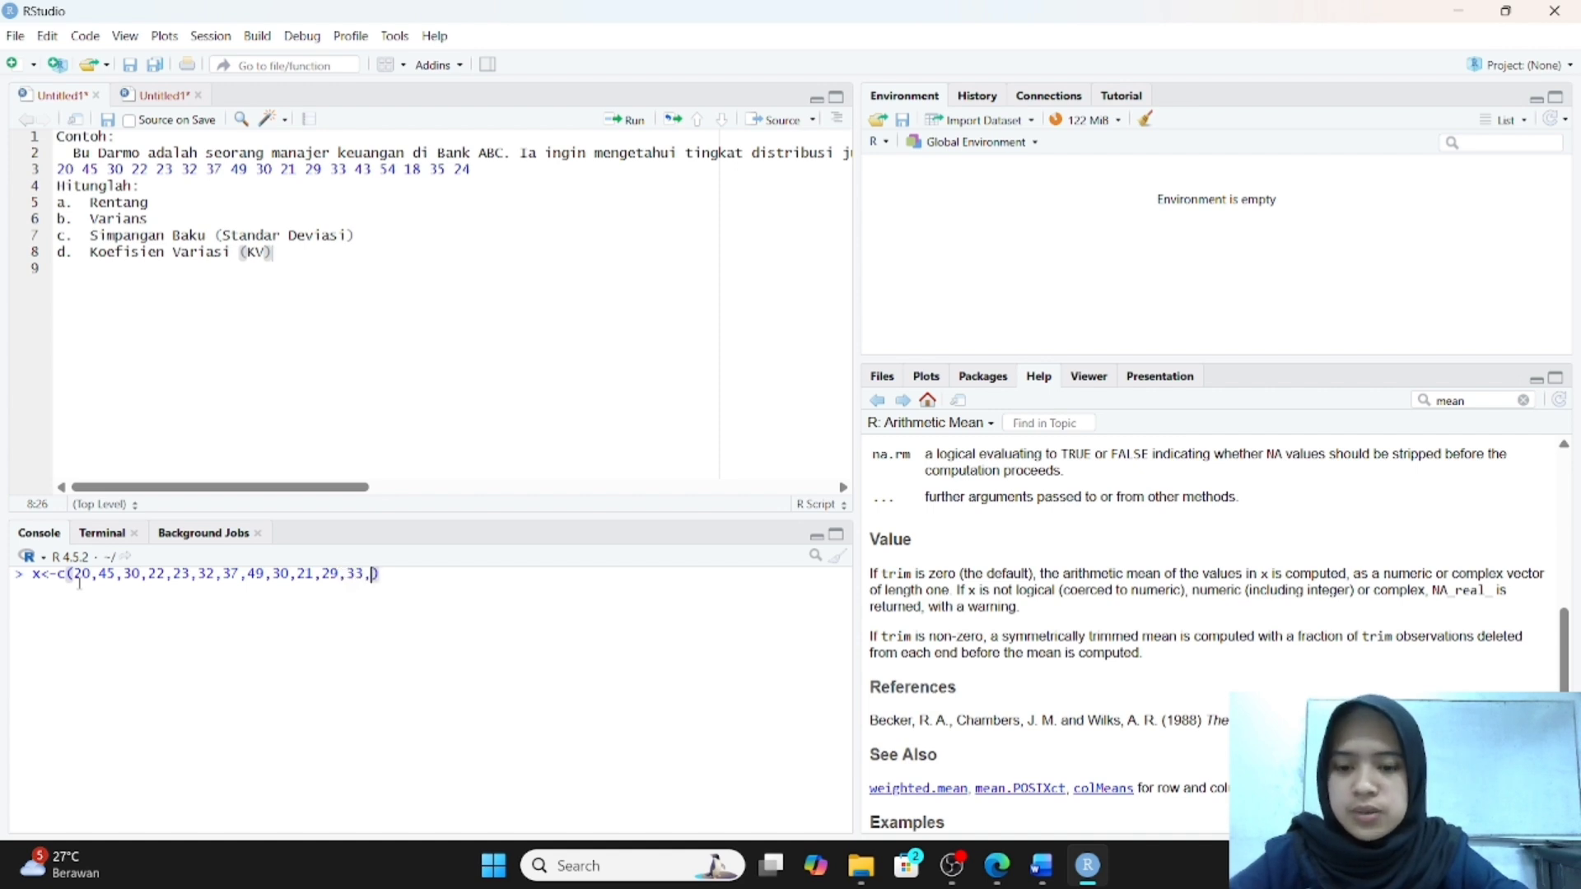
{"action": "type", "text": ","}
{"action": "type", "text": "54,"}
{"action": "type", "text": "18"}
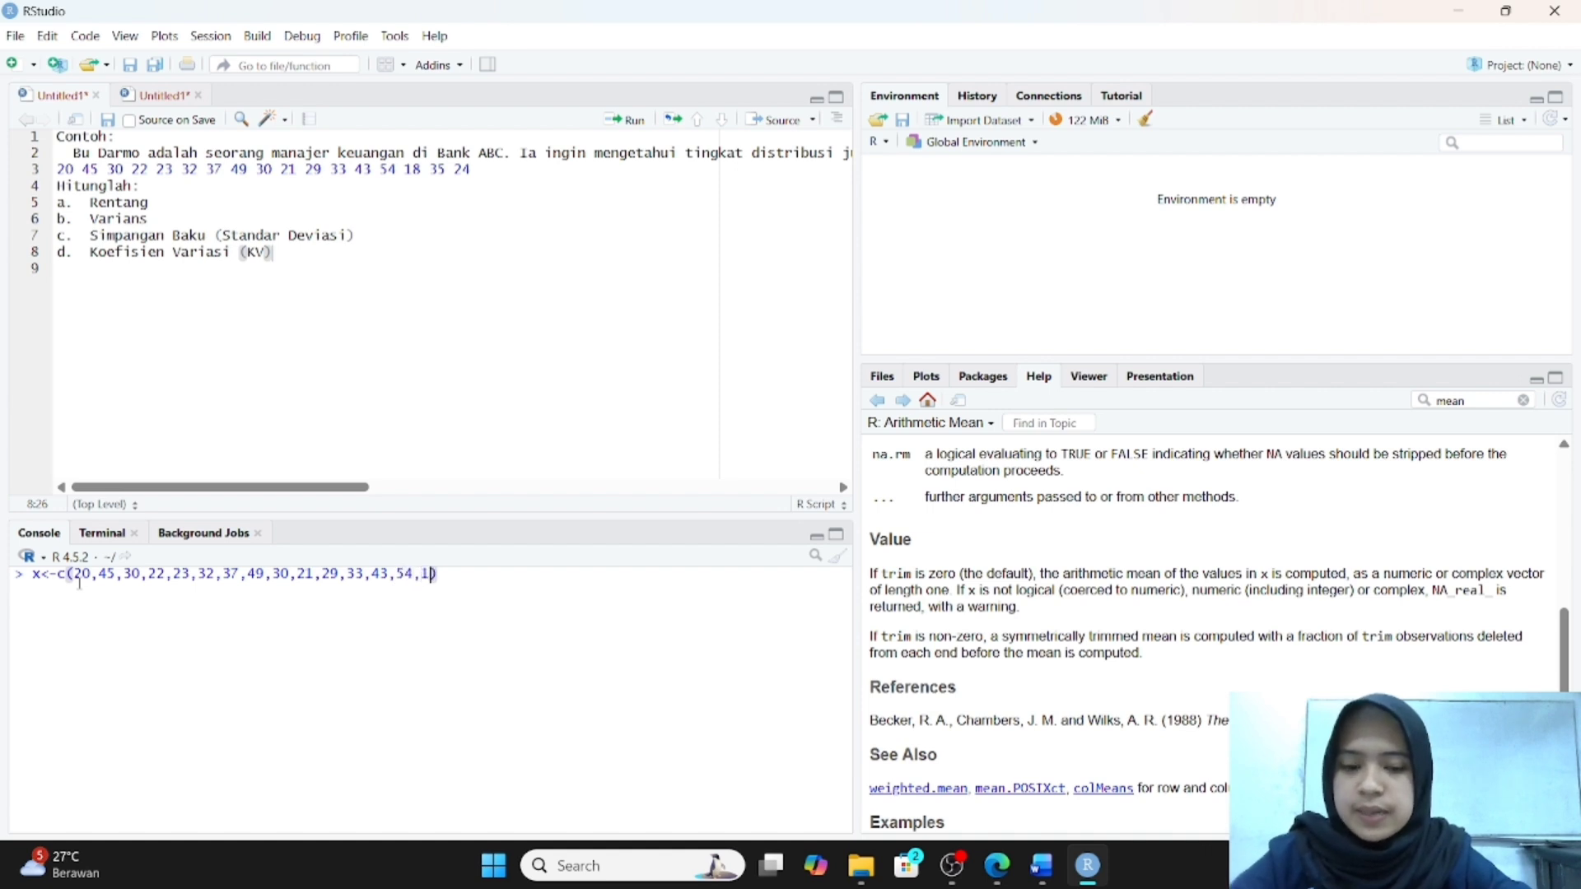
{"action": "type", "text": ",35,"}
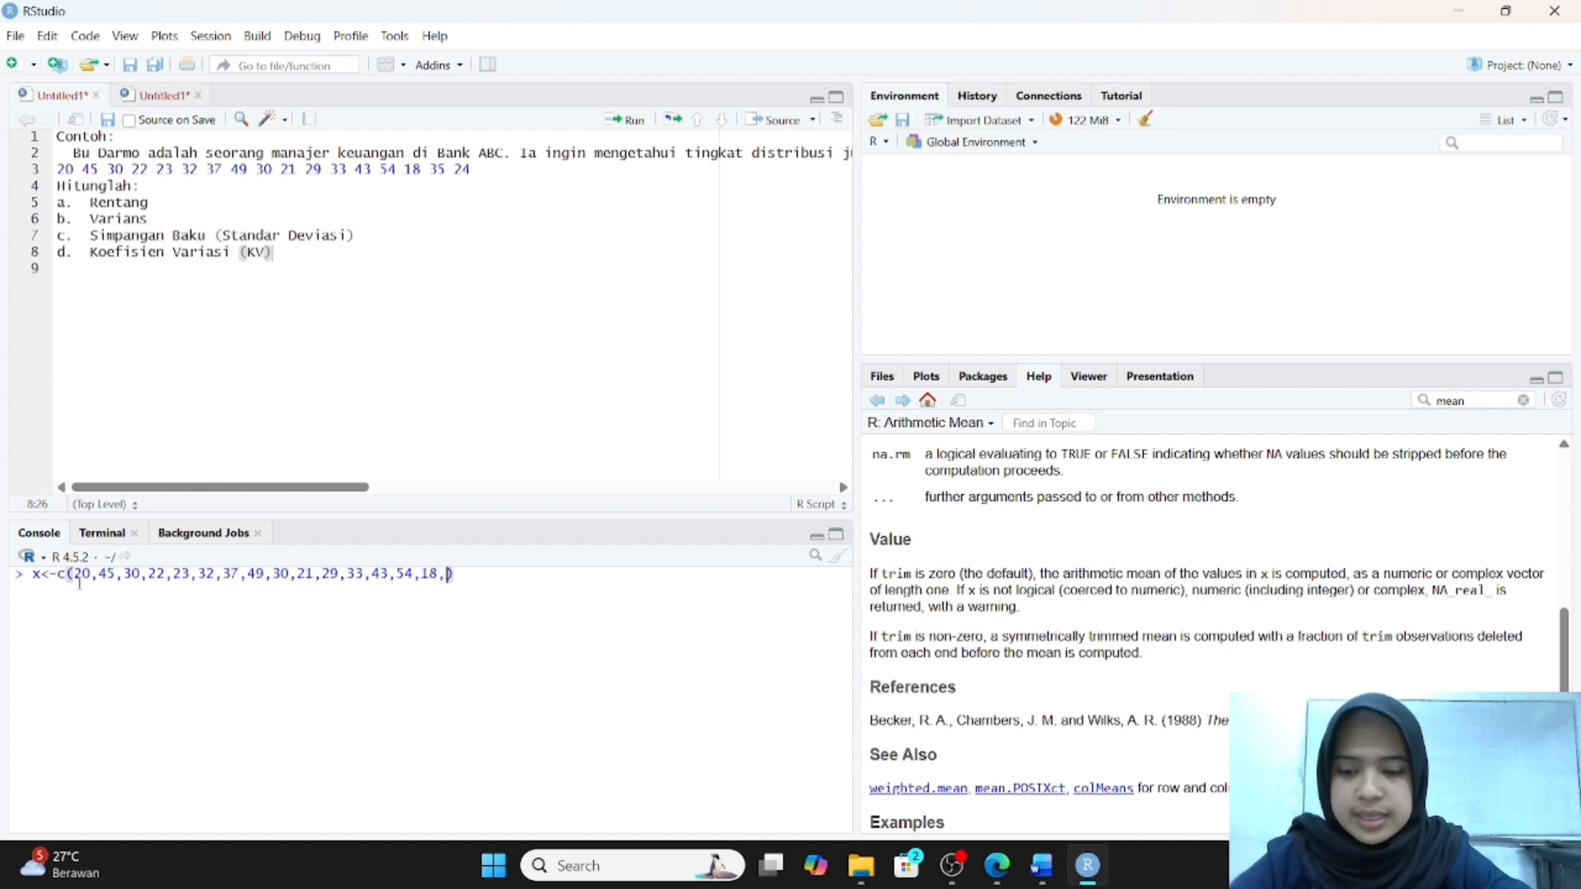
{"action": "type", "text": "24"}
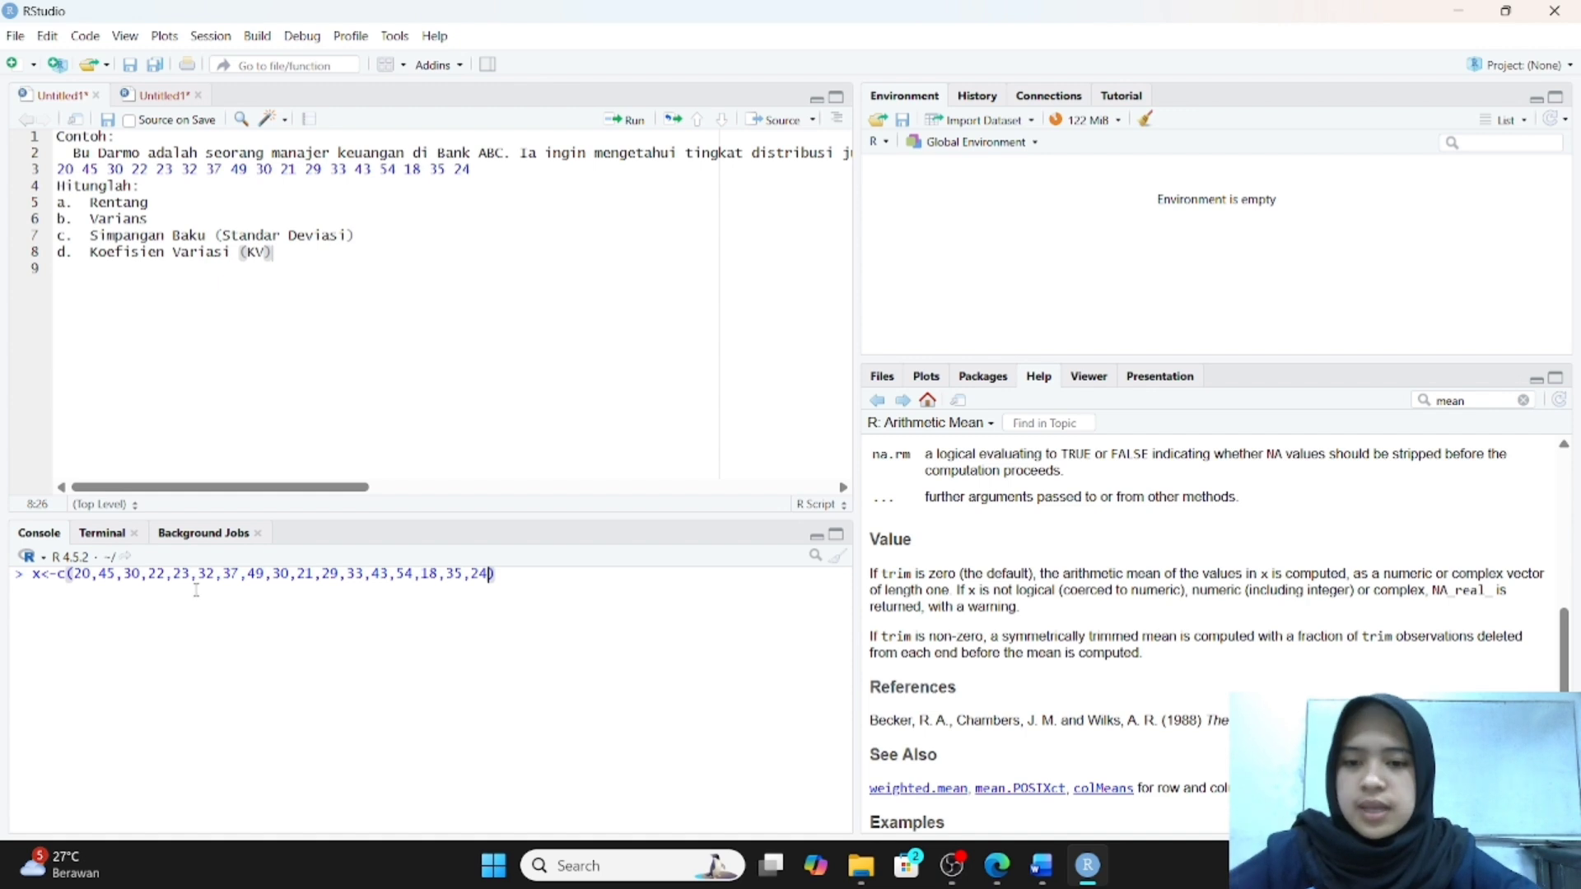
{"action": "type", "text": ")"}
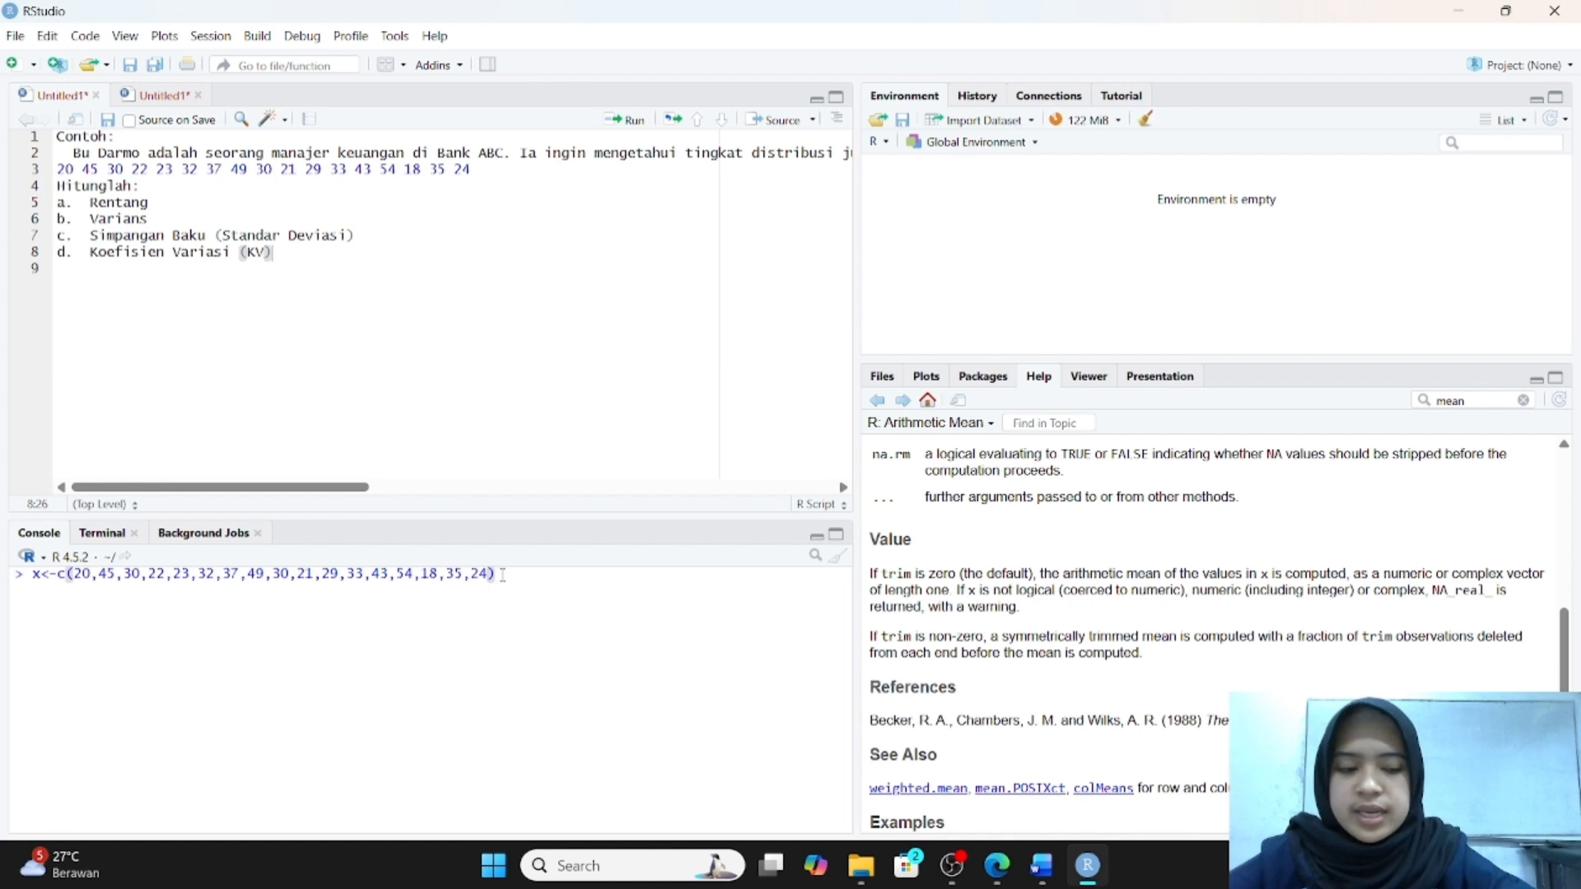
{"action": "key", "text": "Return"}
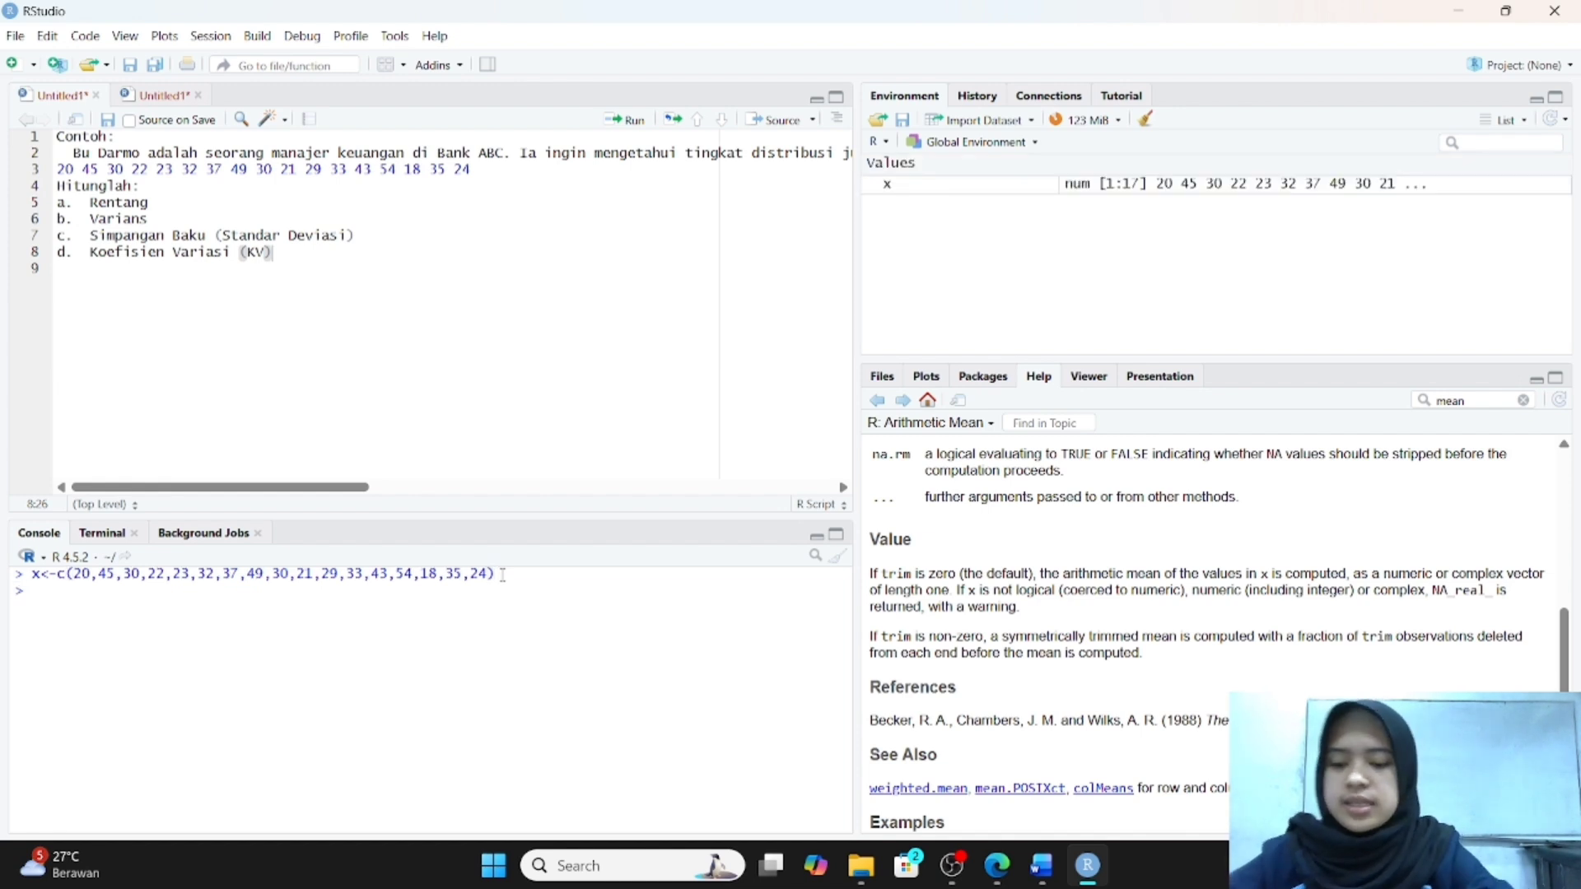
{"action": "type", "text": "x"}
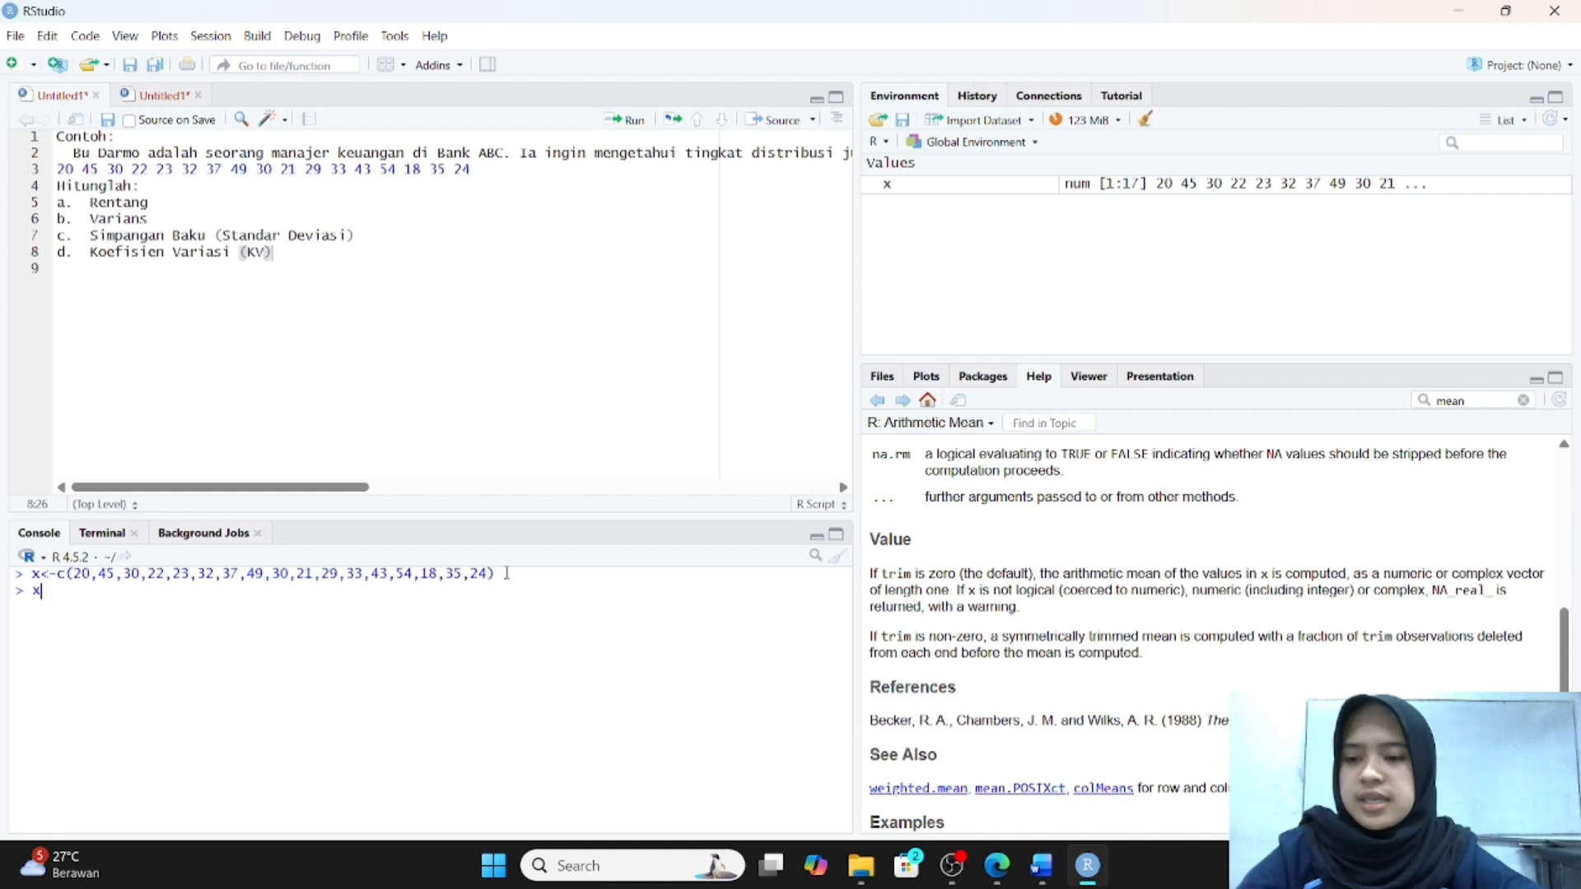
{"action": "key", "text": "Return"}
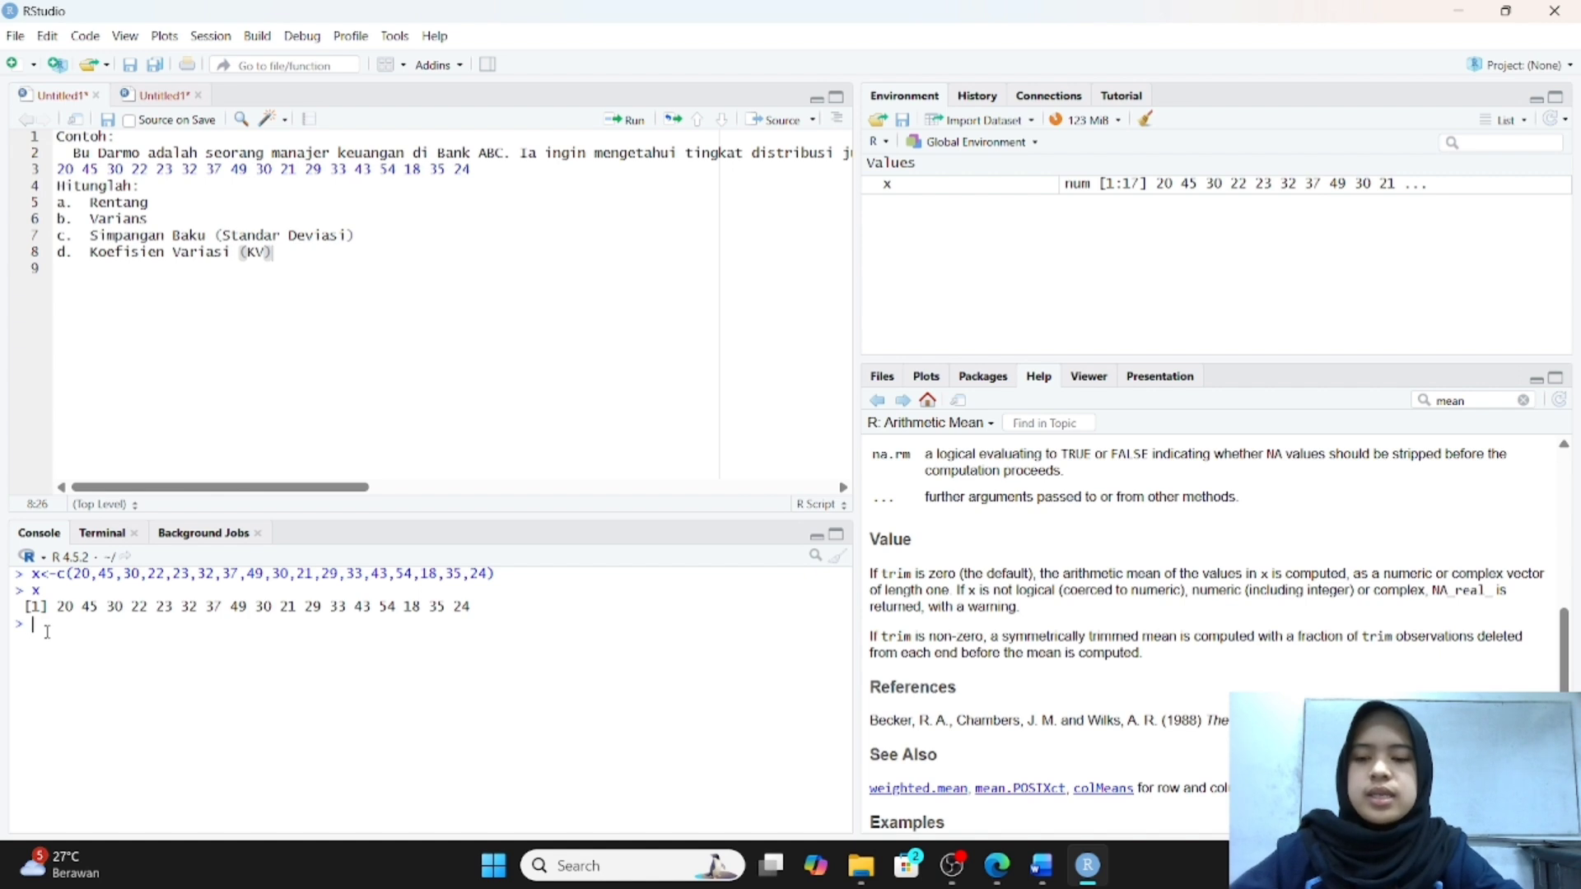
Compute the maximum and minimum of the data in the console with max(x) and min(x).
{"action": "type", "text": "max"}
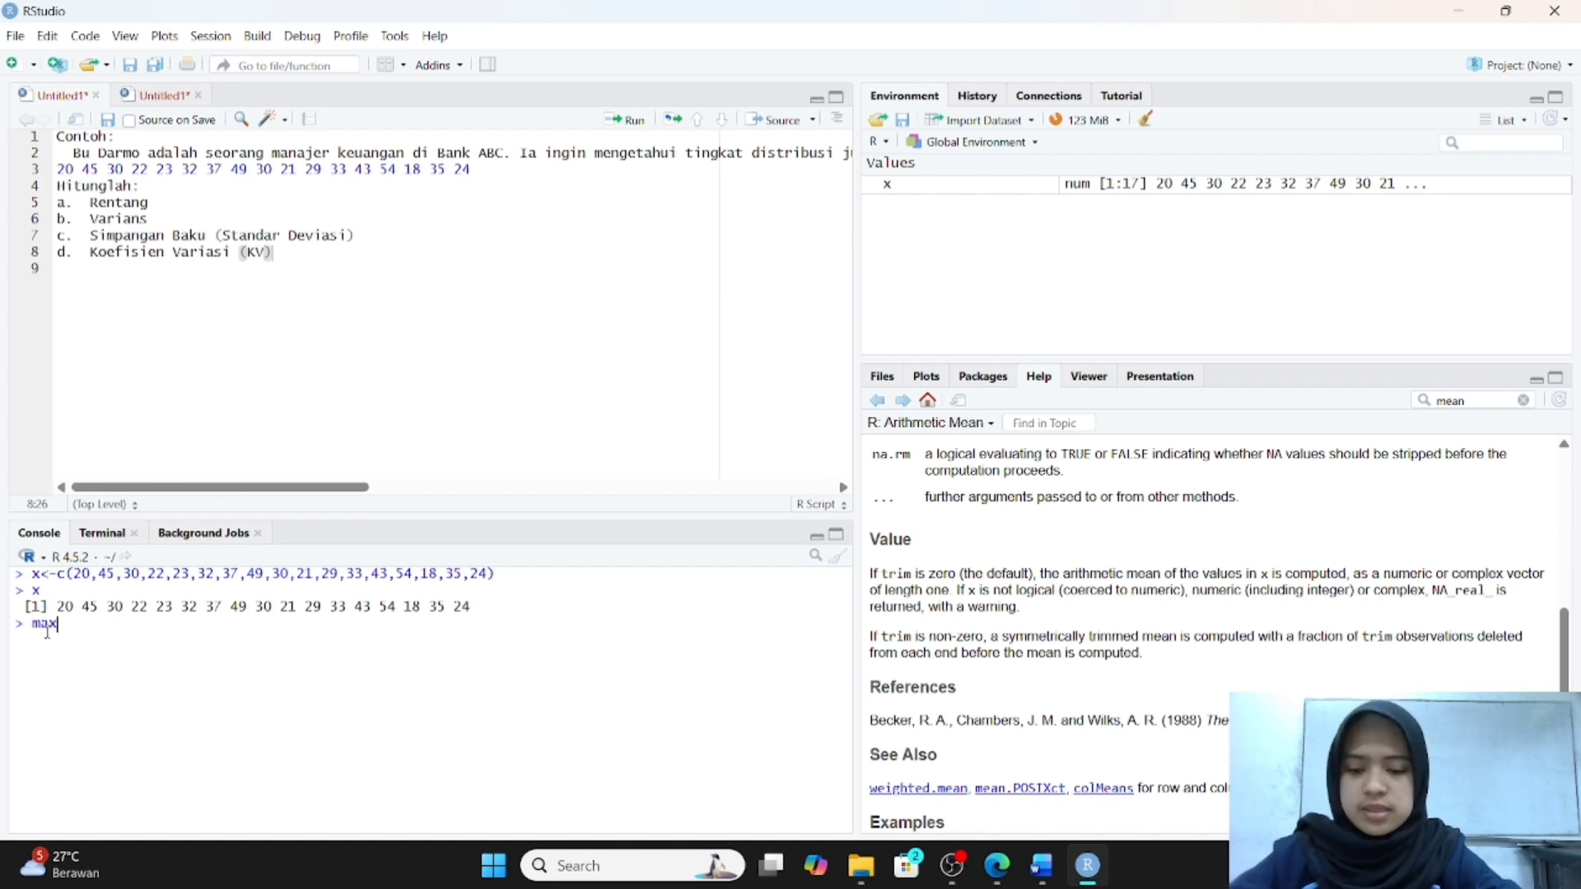
{"action": "type", "text": "(x"}
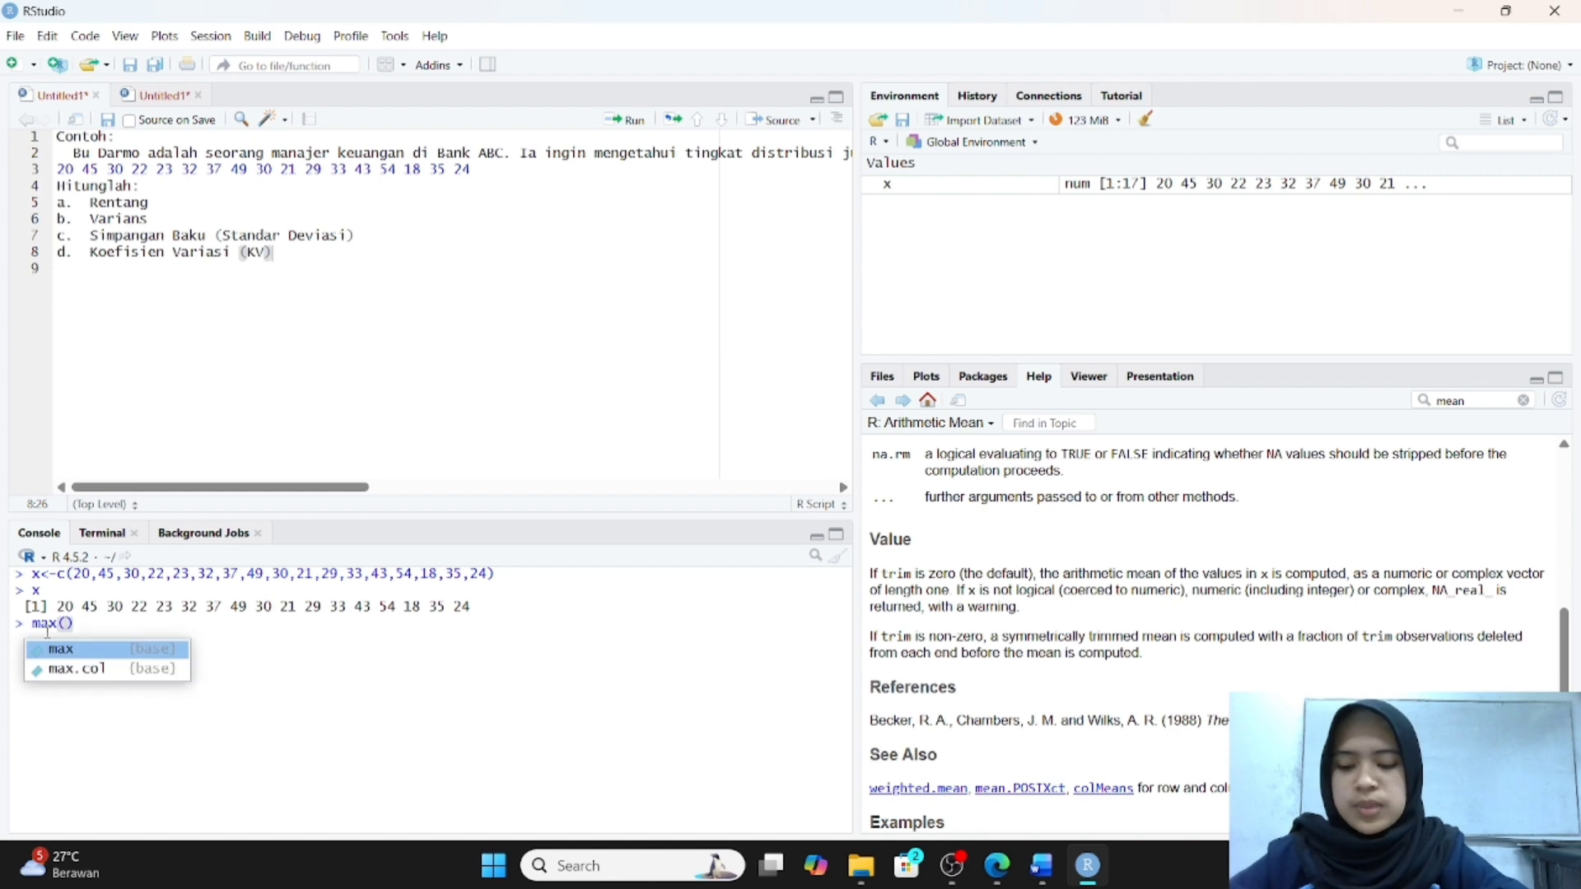
{"action": "type", "text": ")"}
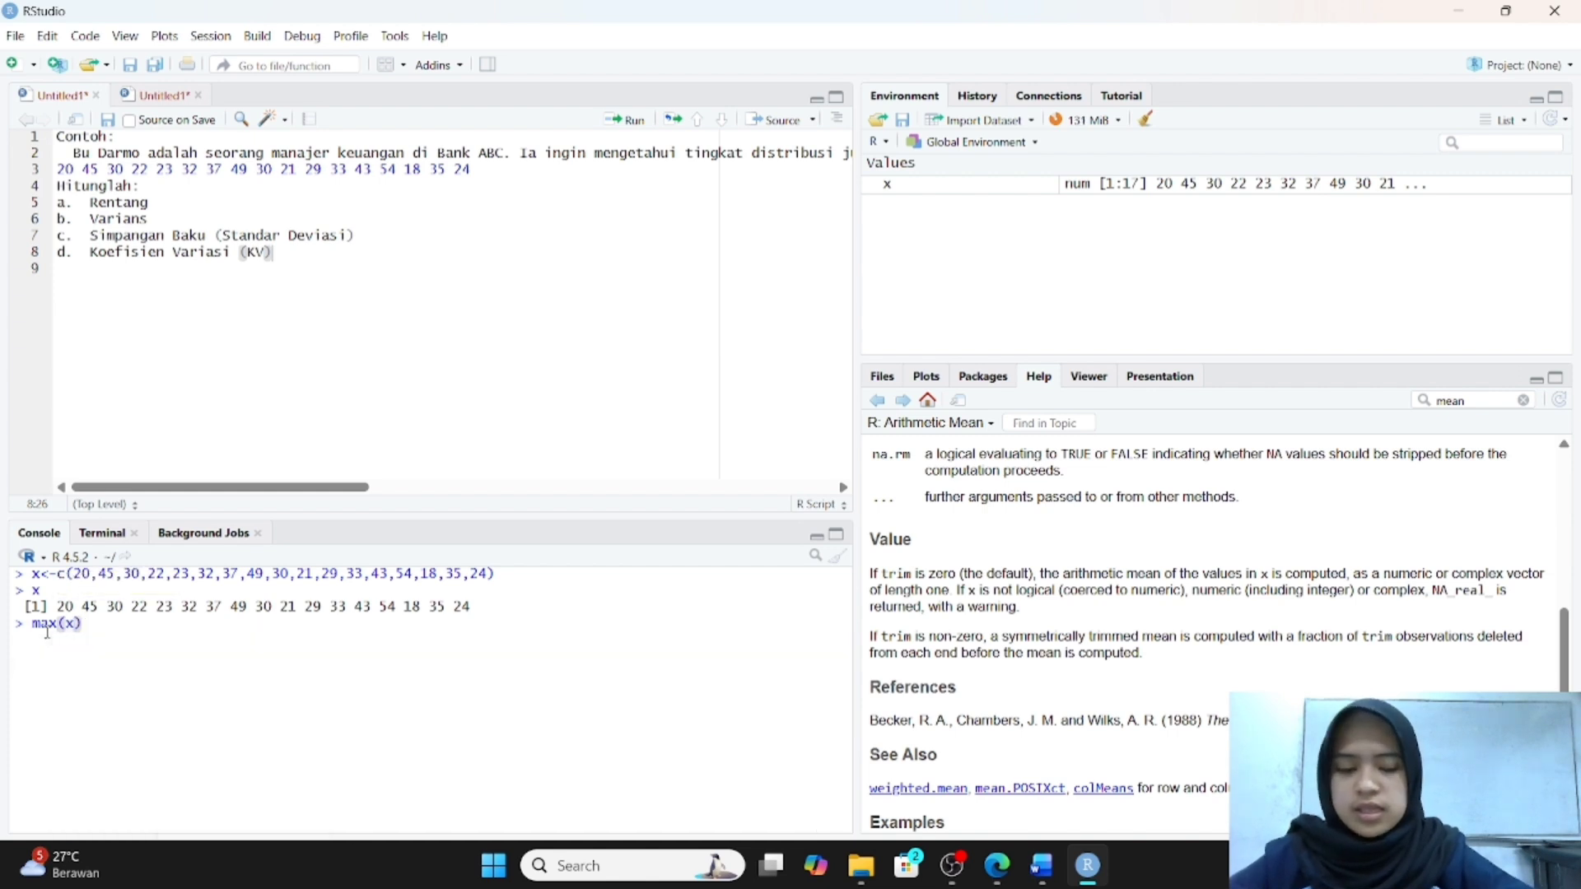
{"action": "key", "text": "Return"}
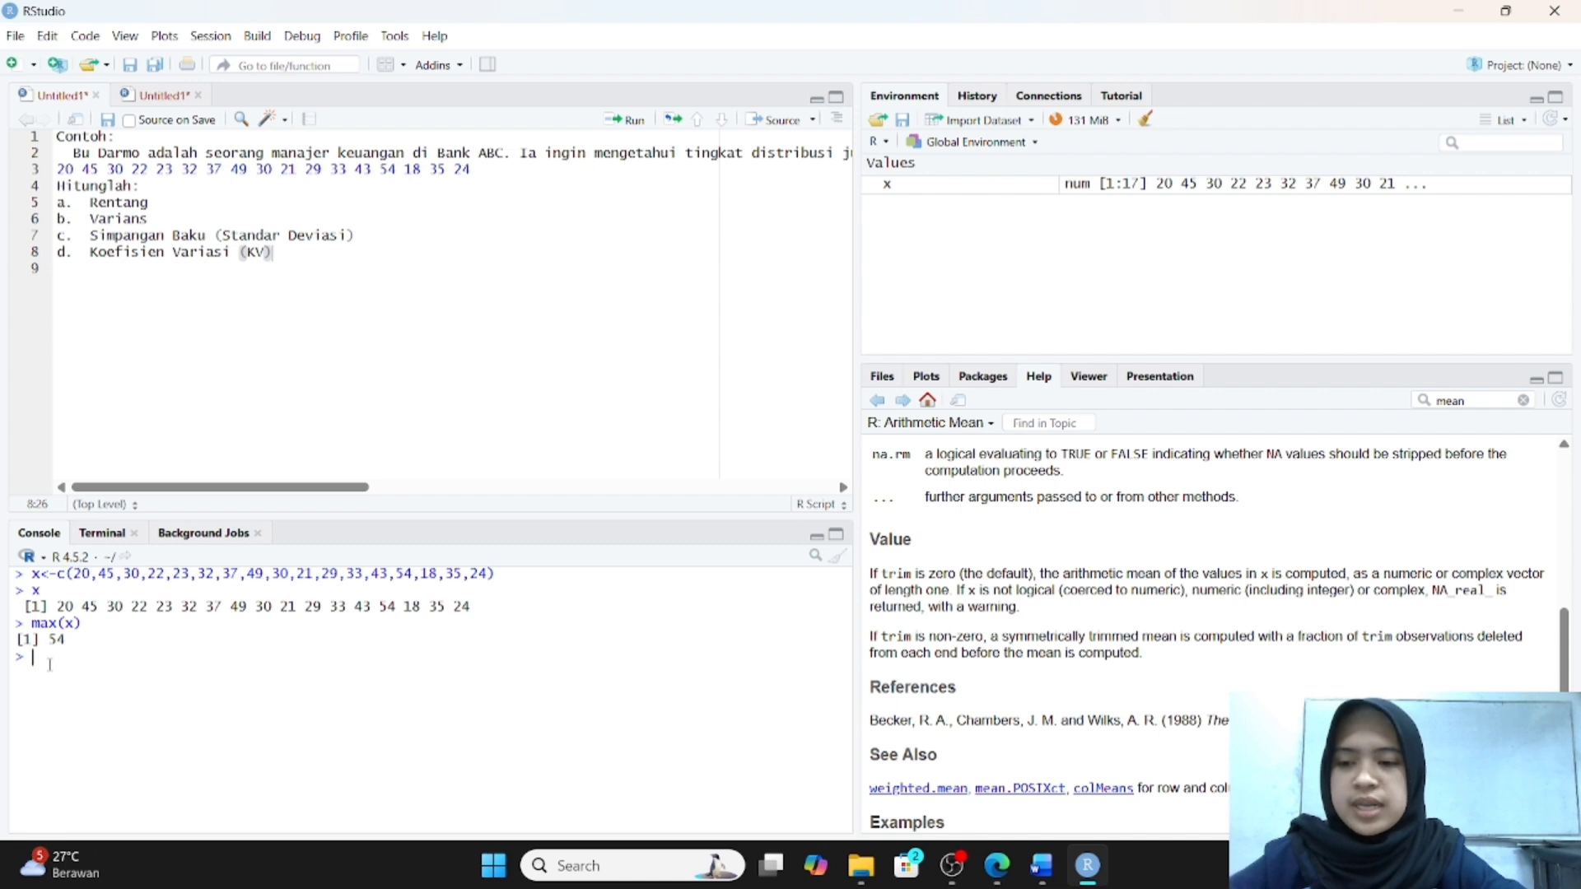
{"action": "type", "text": "min(x)"}
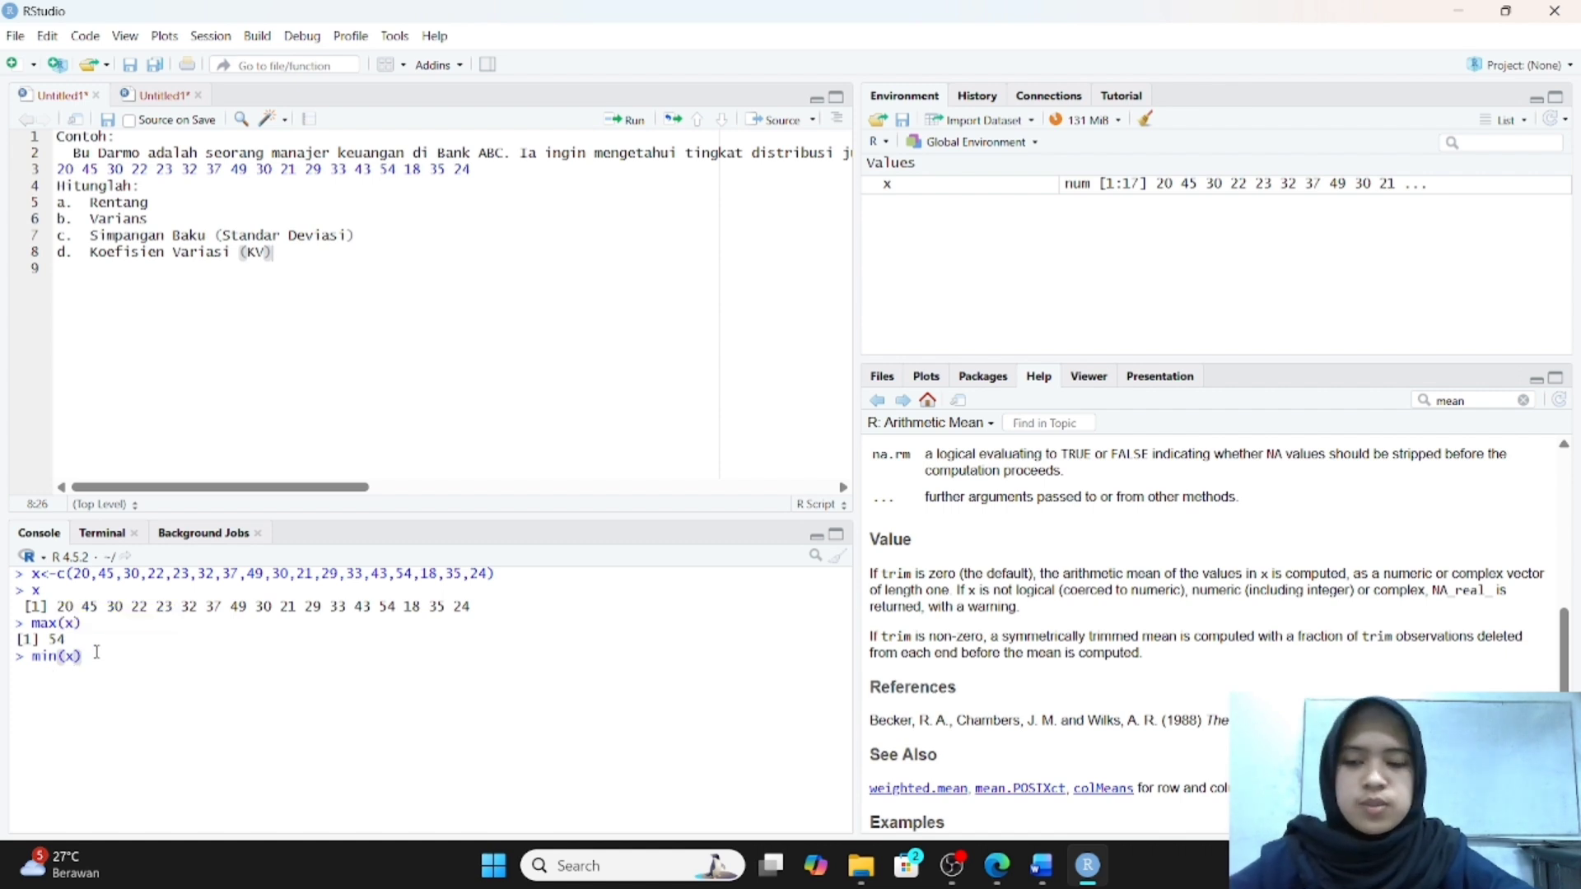
{"action": "key", "text": "Return"}
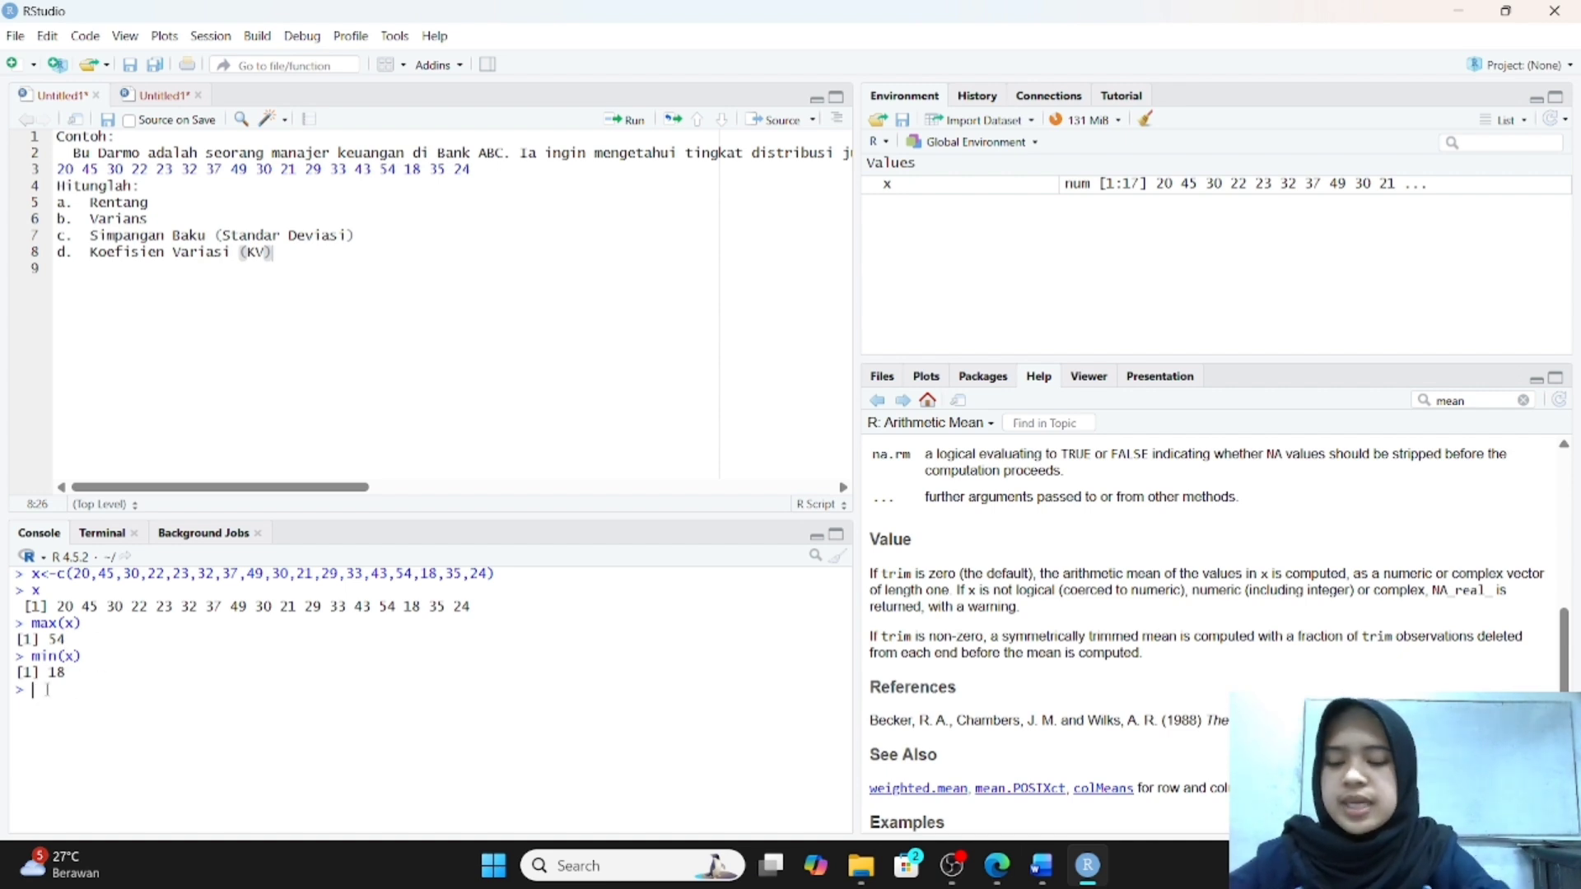
Compute the range in the console by assigning R<-max(x)-min(x), and print R.
{"action": "type", "text": "R"}
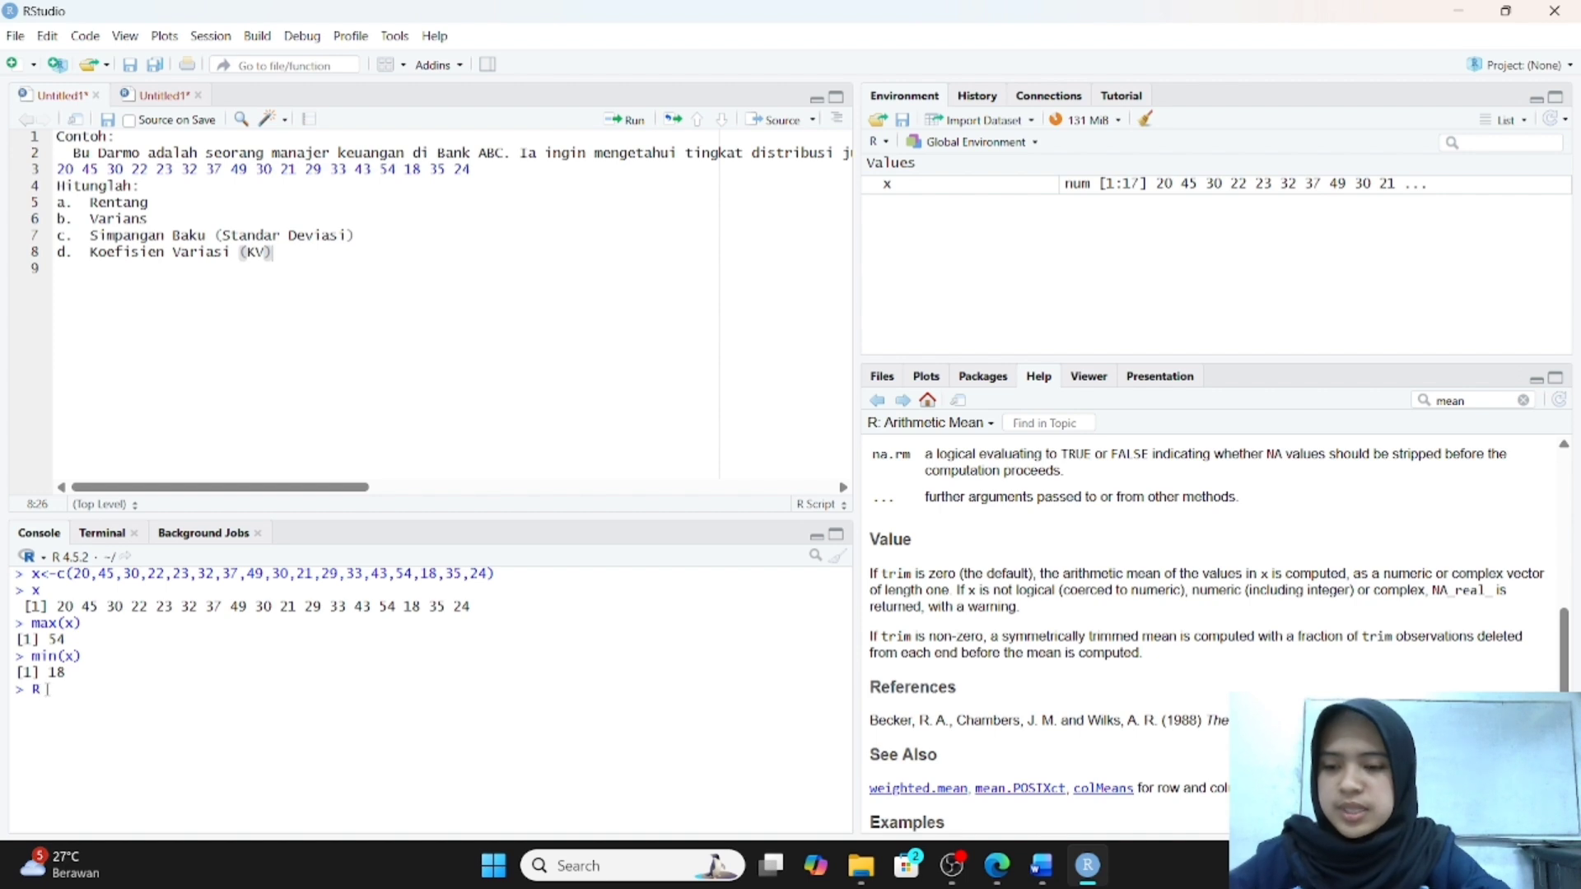
{"action": "type", "text": "<"}
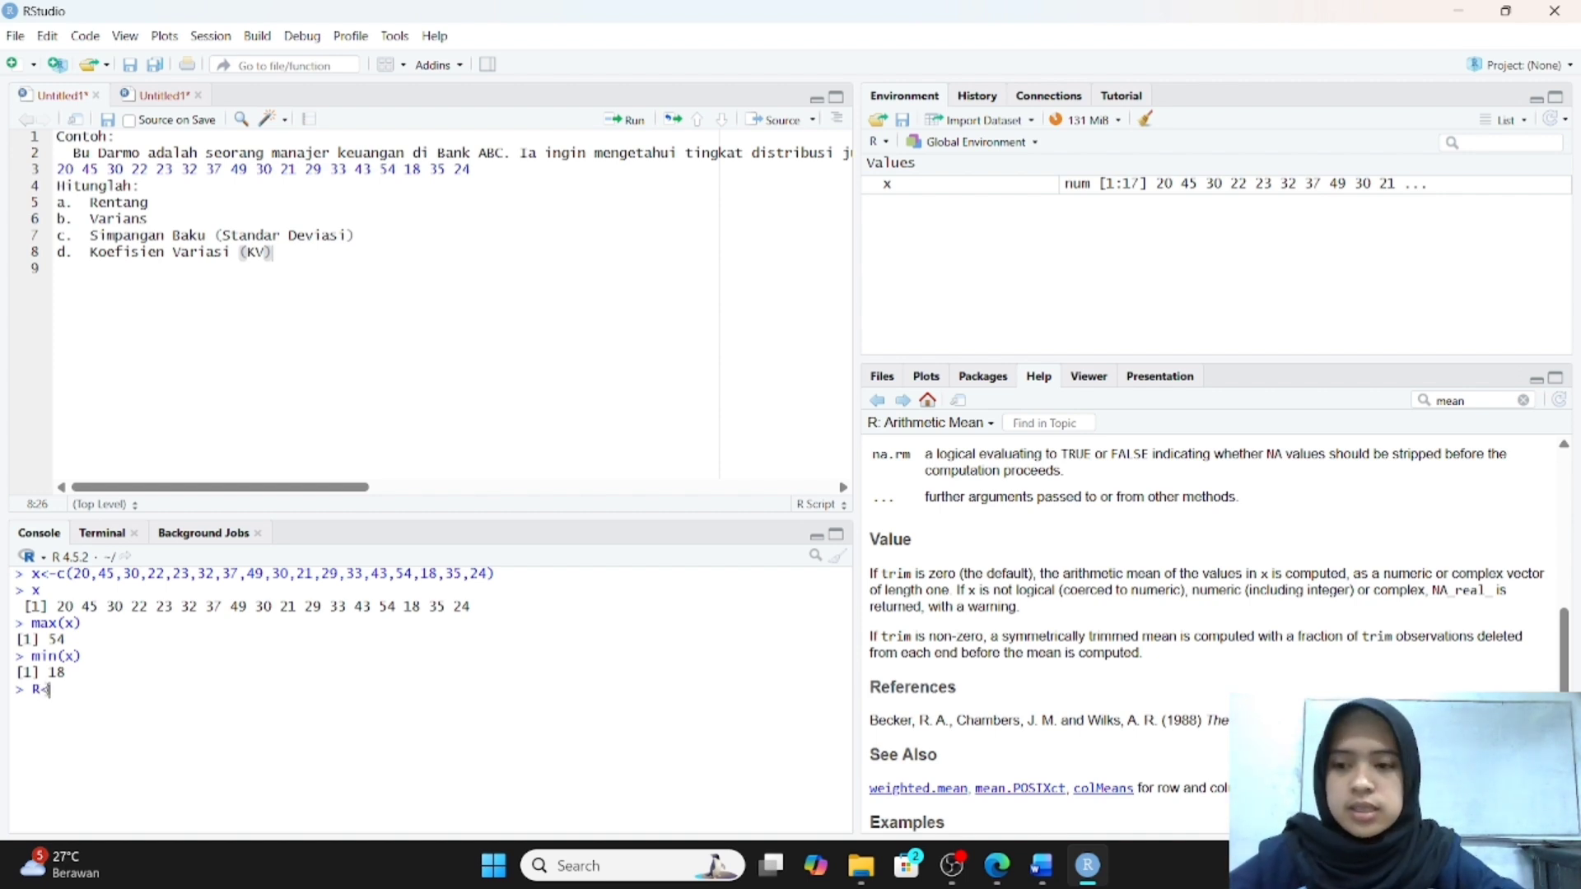
{"action": "type", "text": "-"}
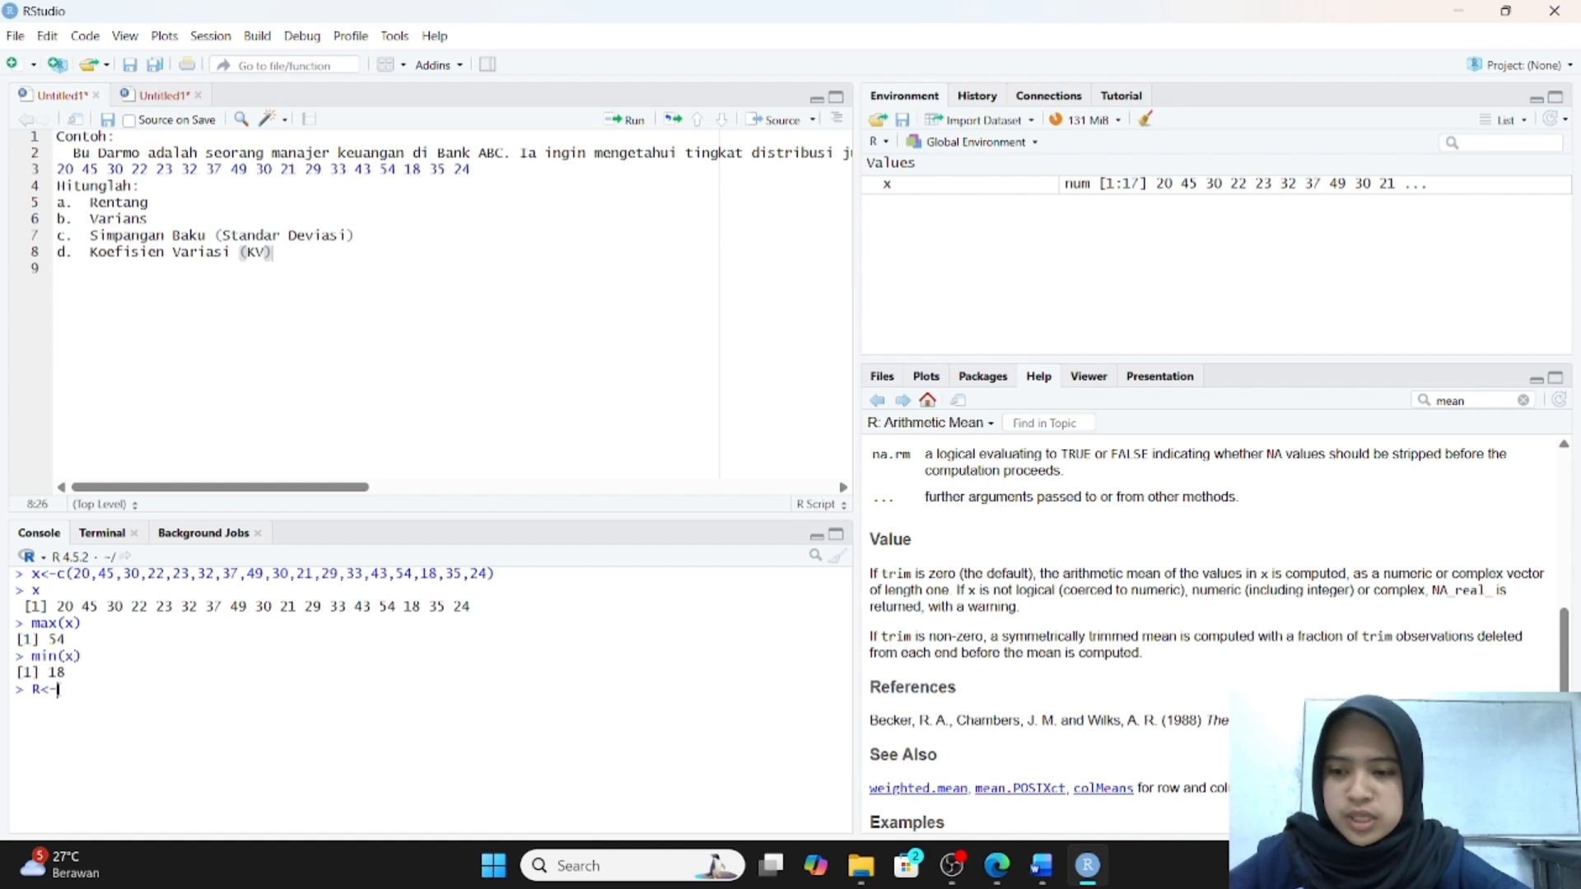
{"action": "type", "text": "max"}
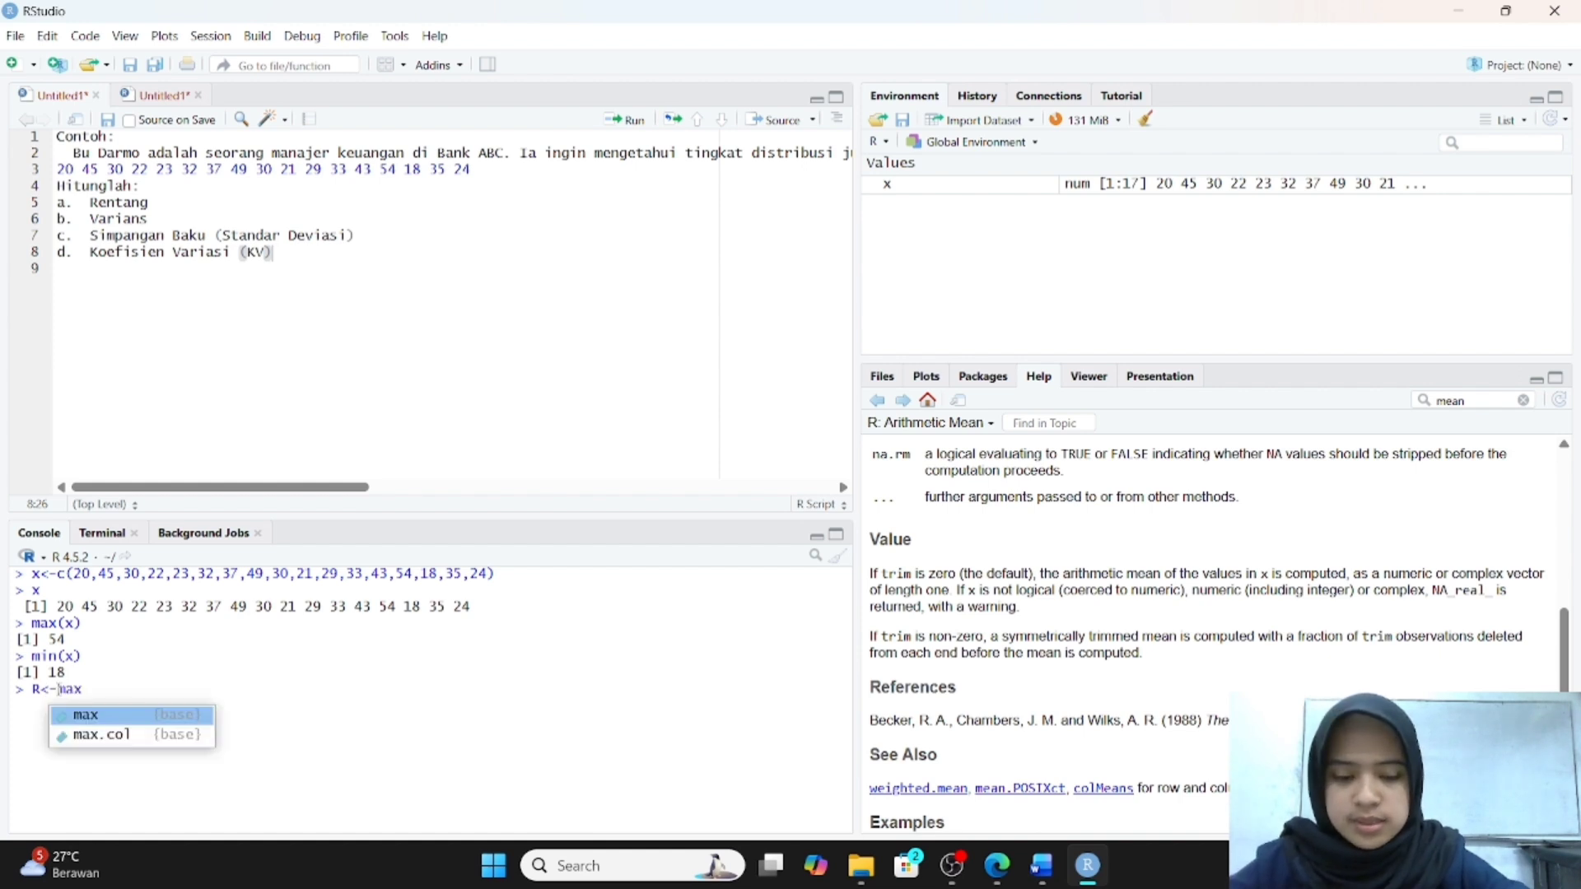
{"action": "type", "text": "(x"}
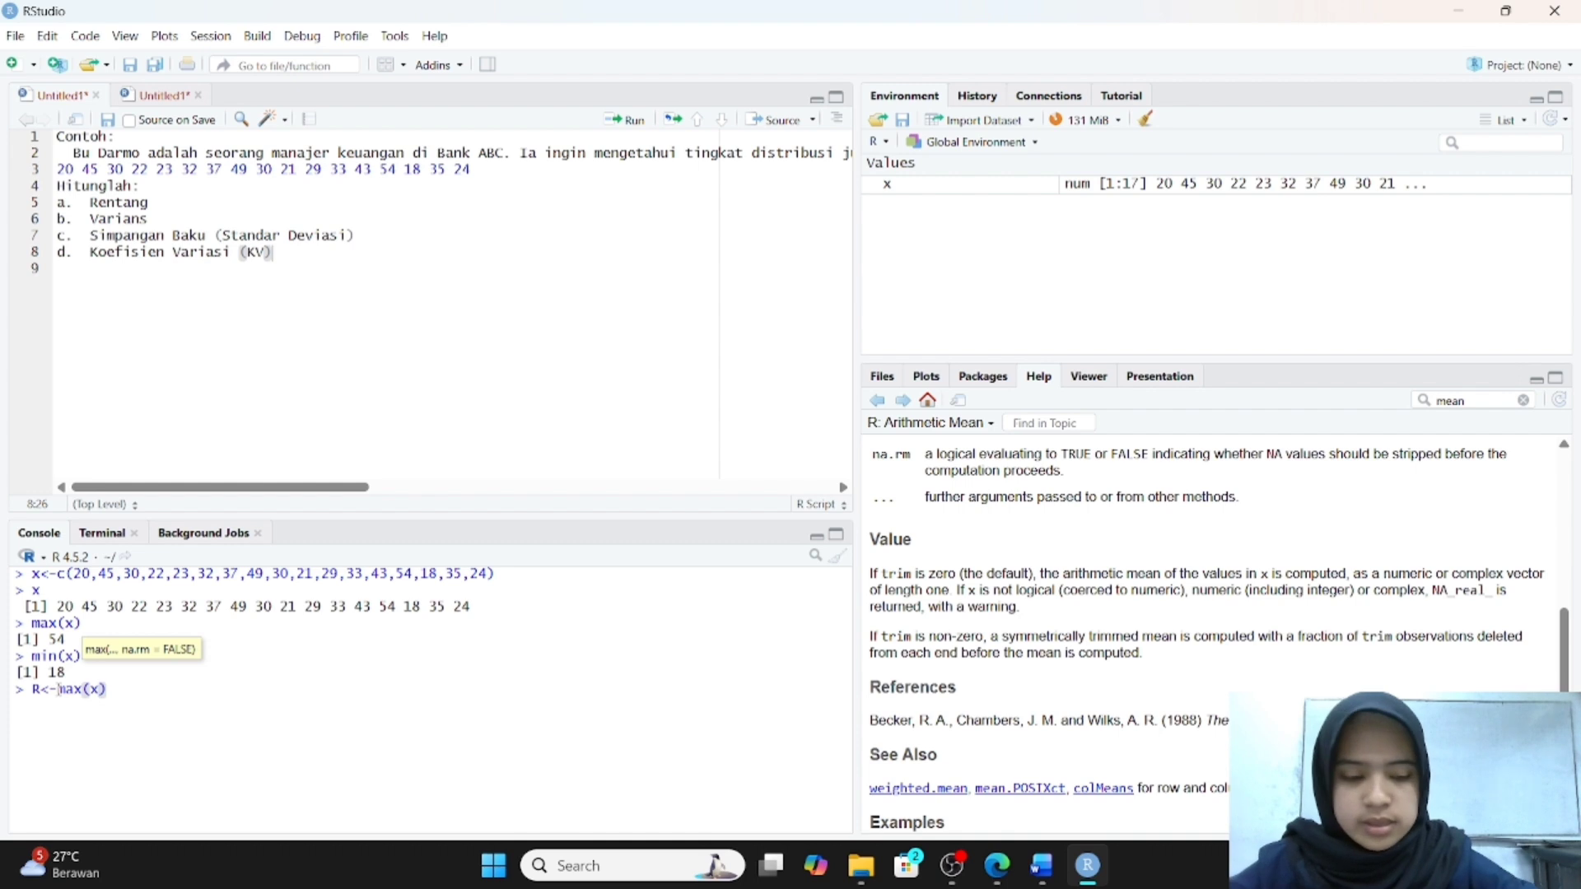
{"action": "type", "text": ")-m"}
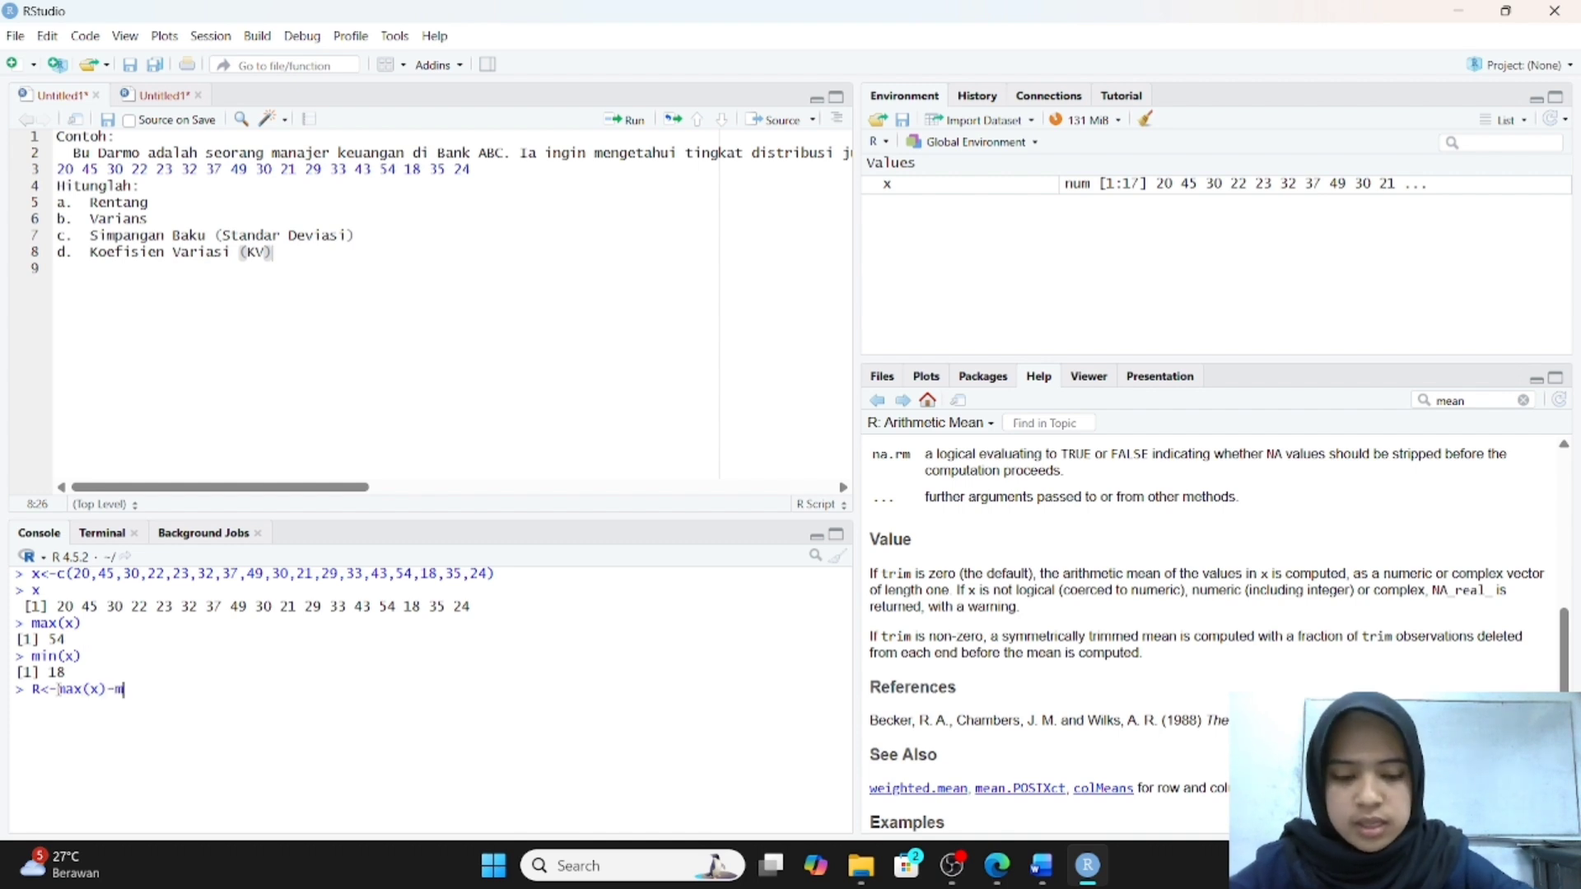
{"action": "type", "text": "in(x"}
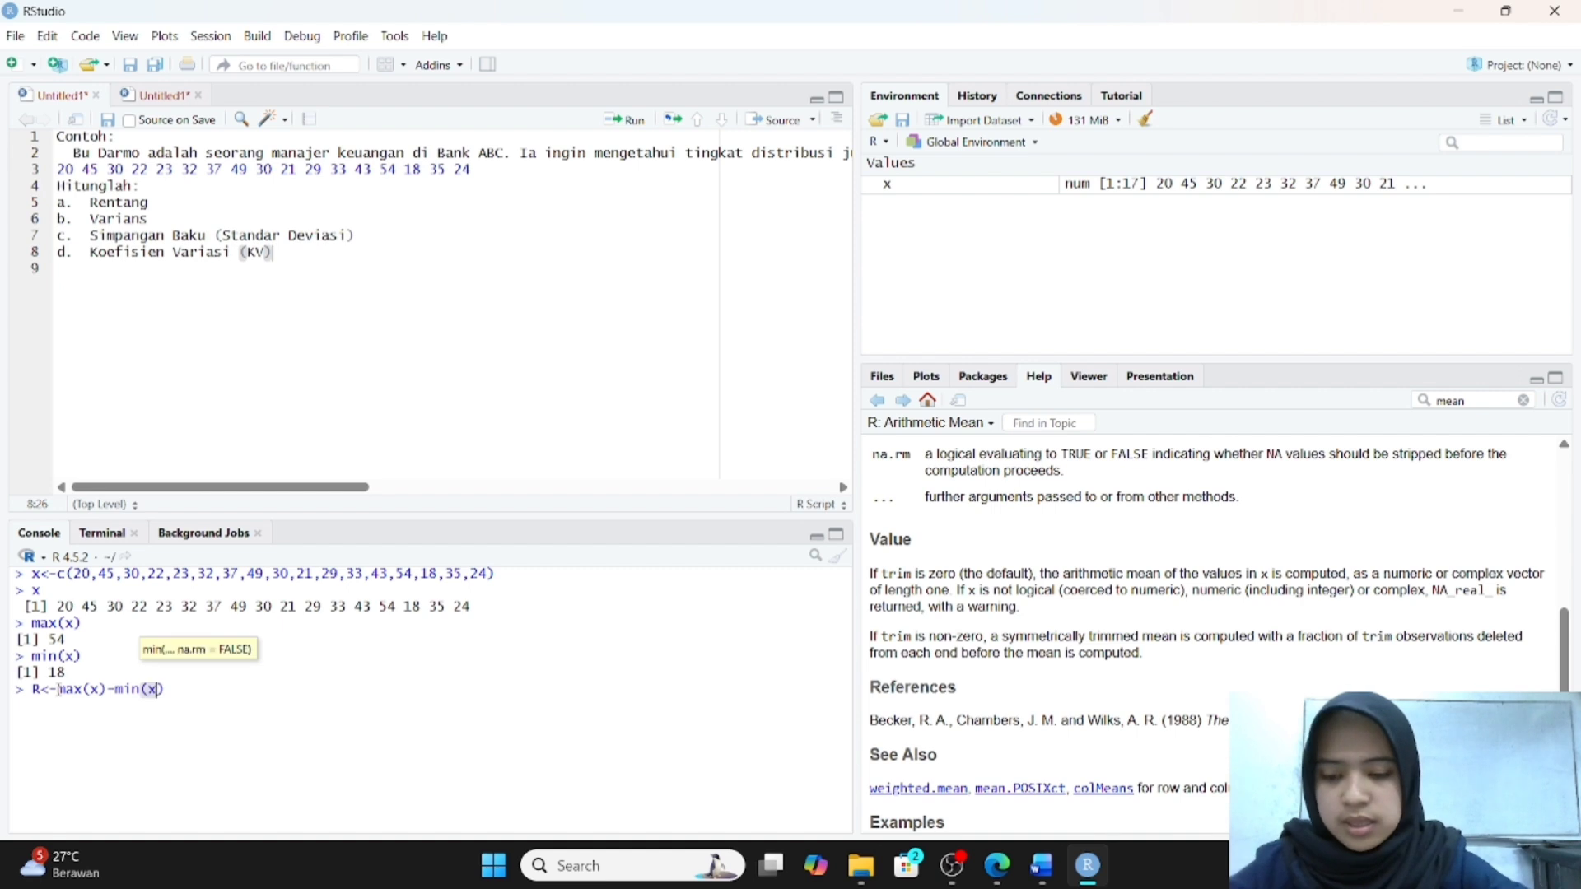
{"action": "key", "text": "Return"}
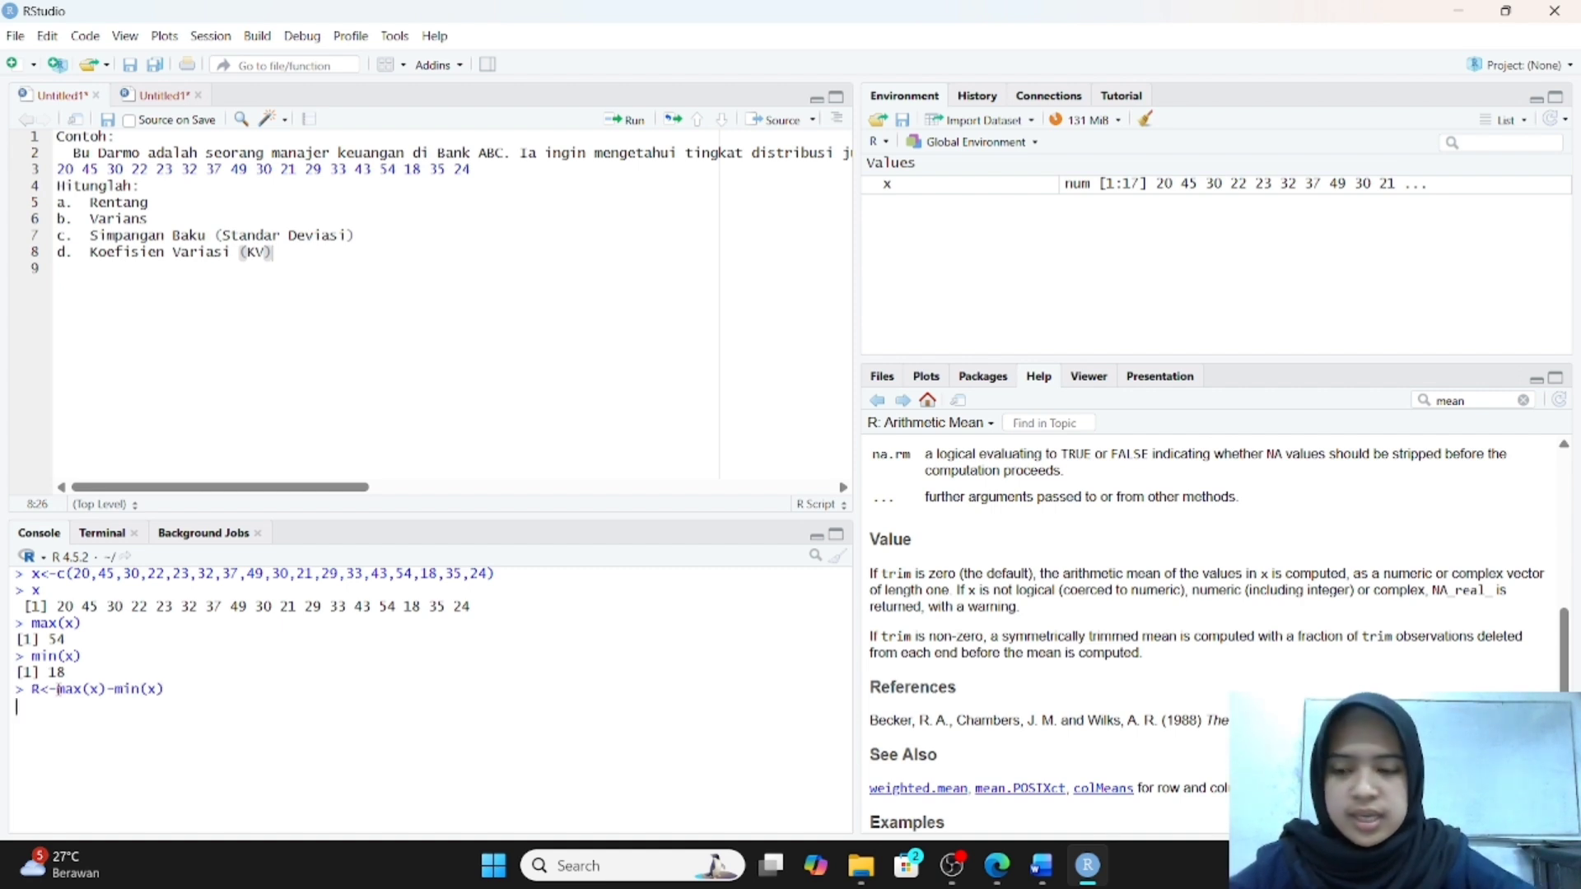
{"action": "type", "text": "R"}
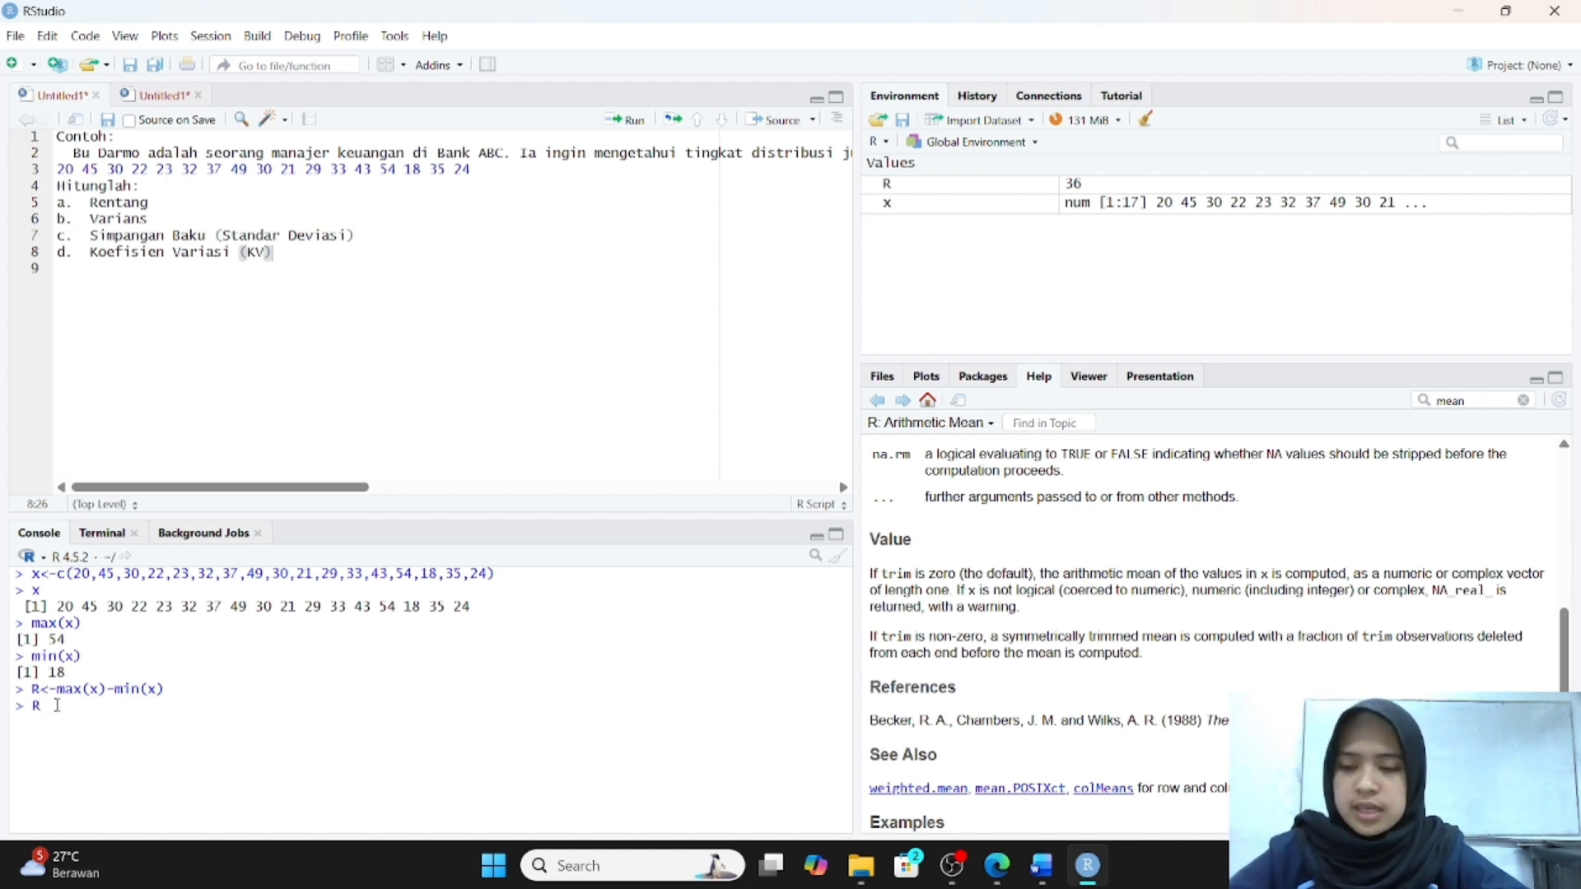
{"action": "key", "text": "Return"}
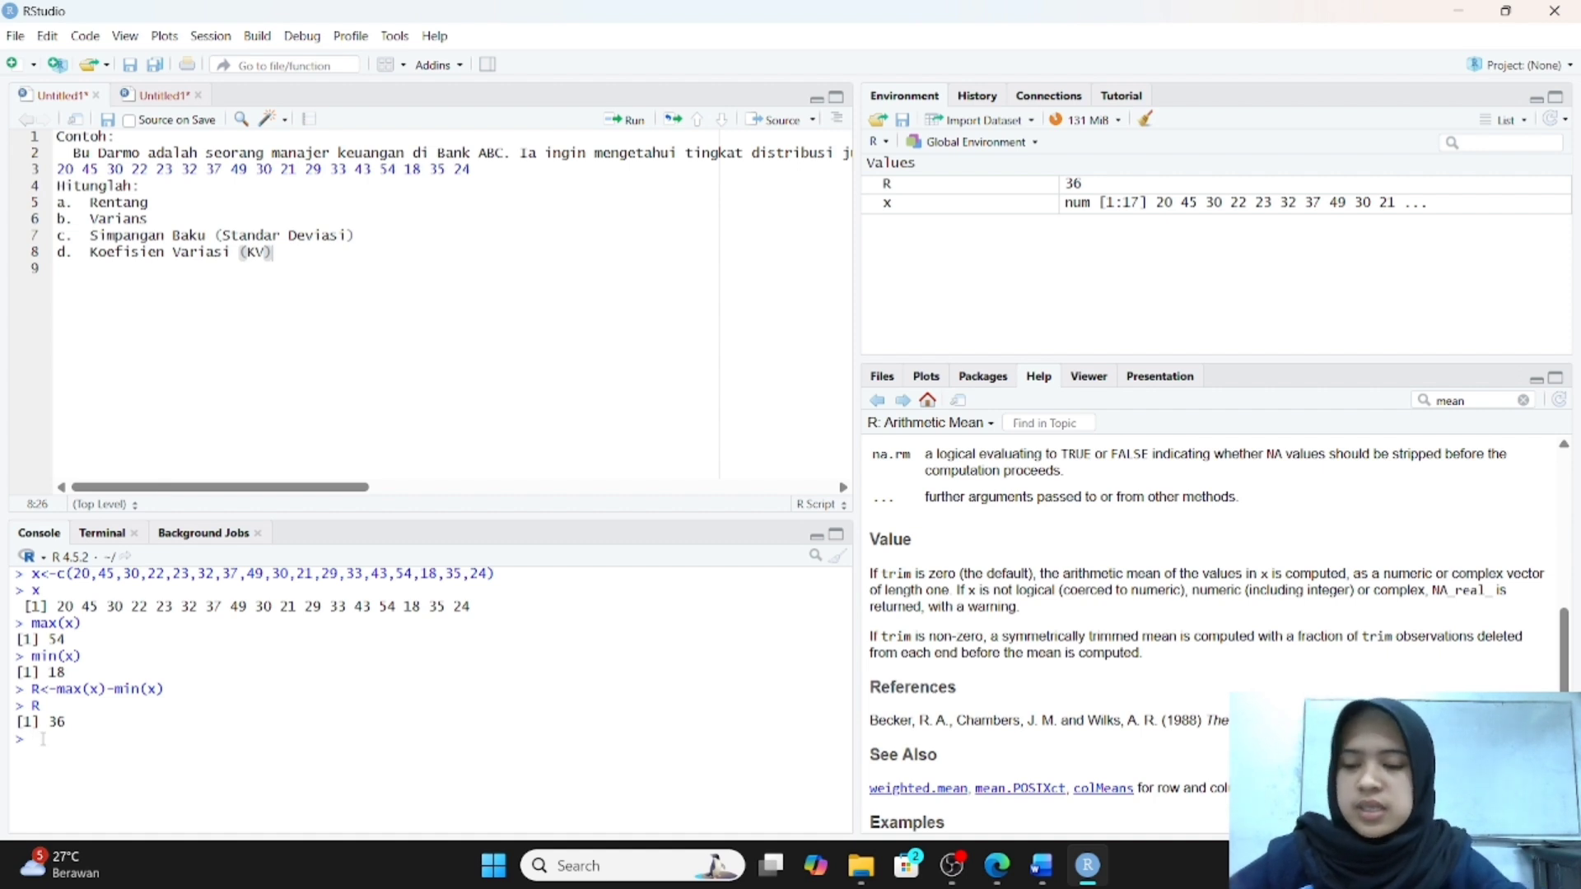
Compute the variance and standard deviation of the data in the console with var(x) and sd(x).
{"action": "type", "text": "va"}
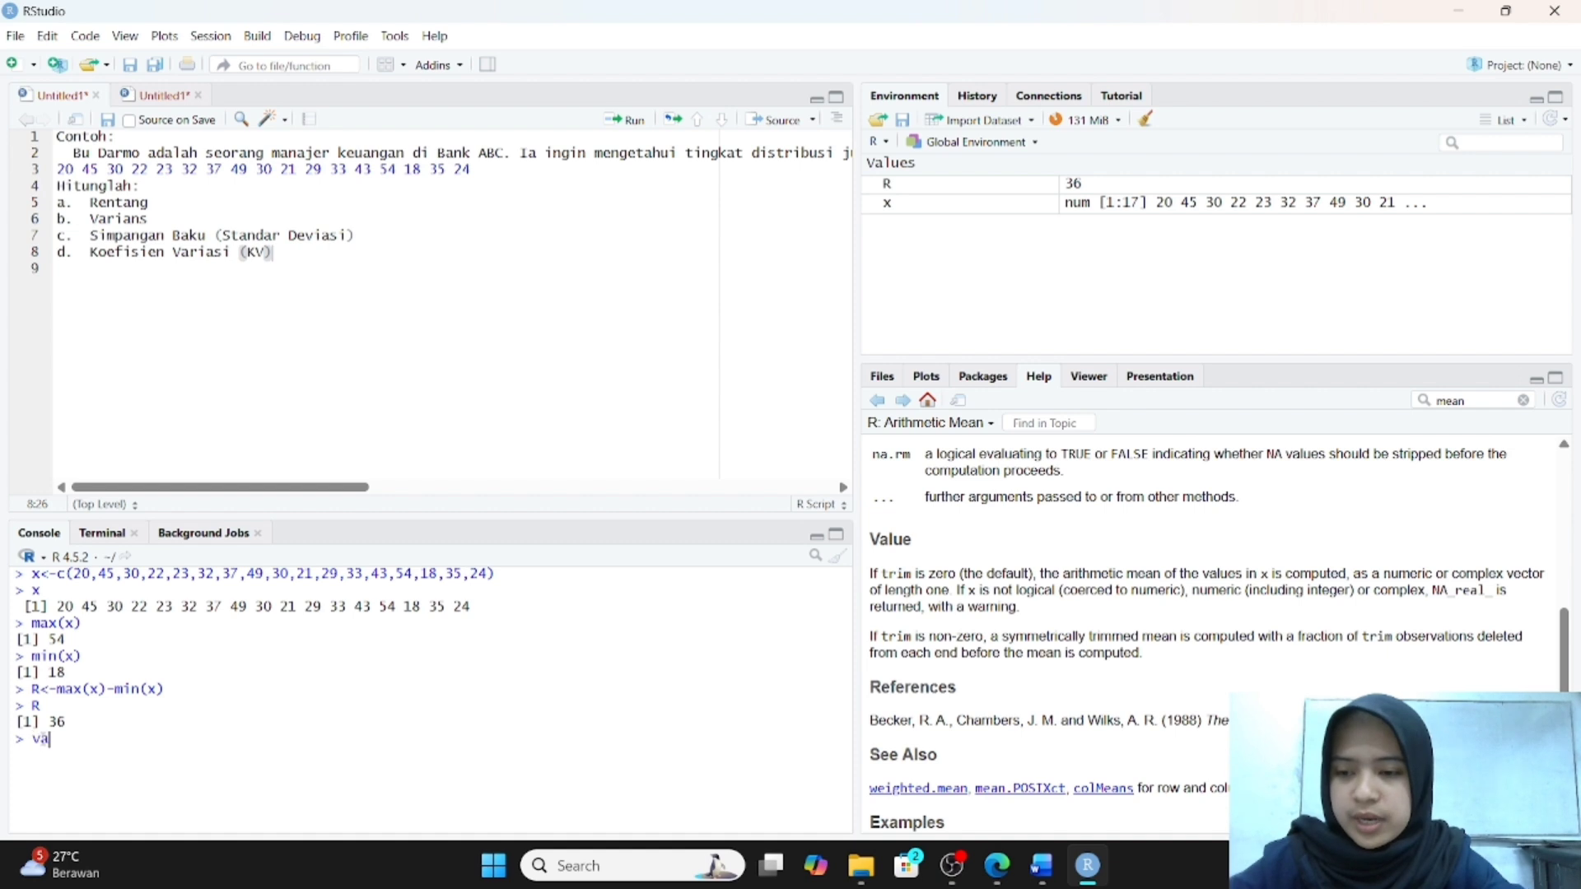
{"action": "type", "text": "r("}
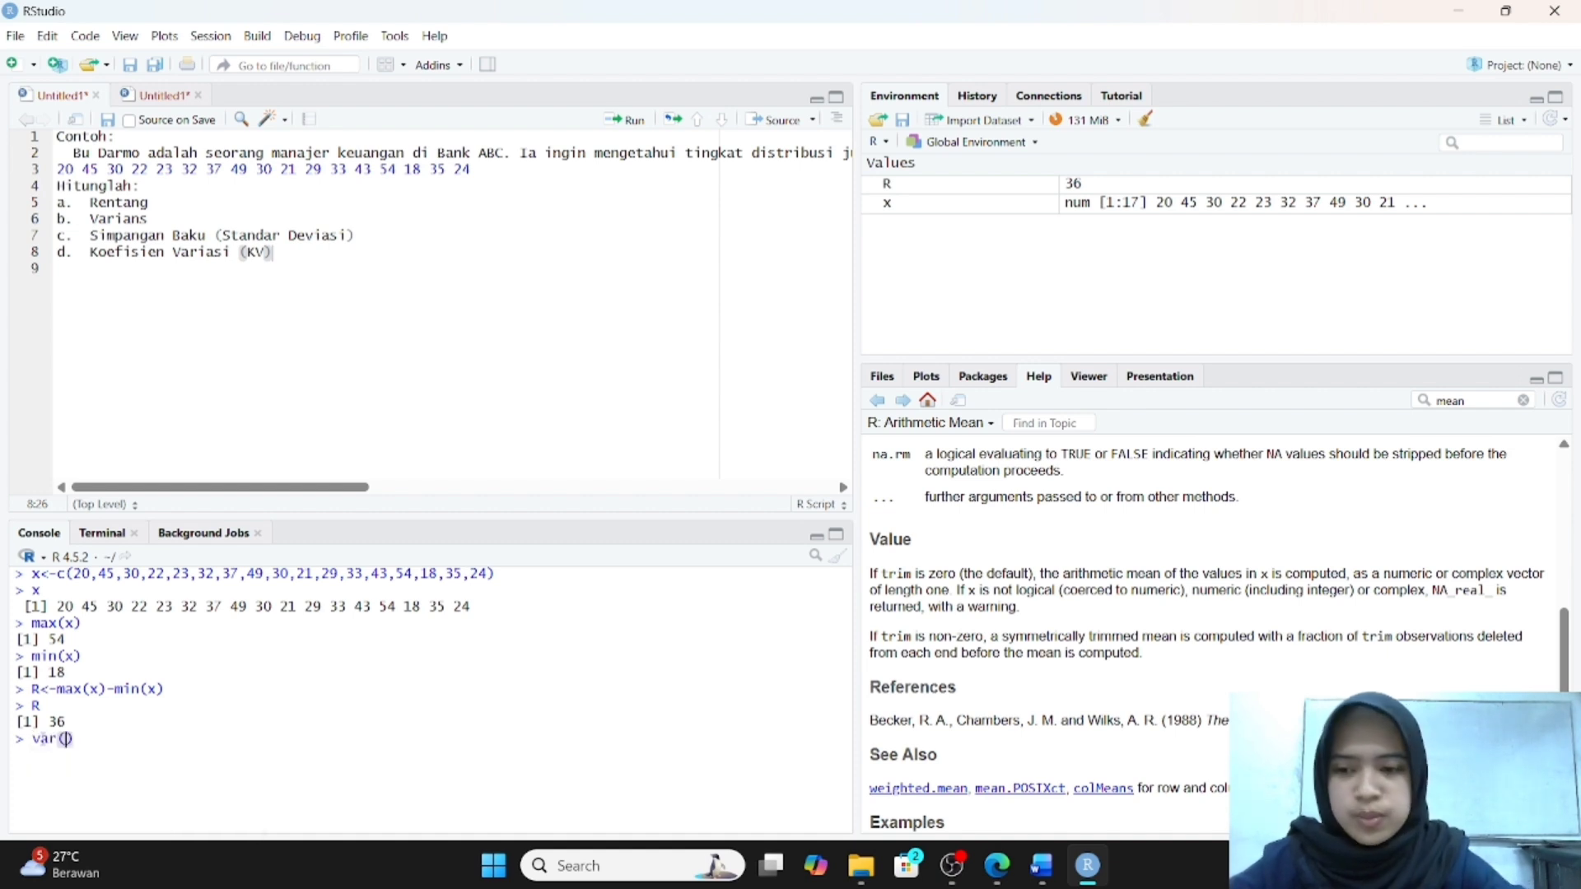
{"action": "type", "text": "x"}
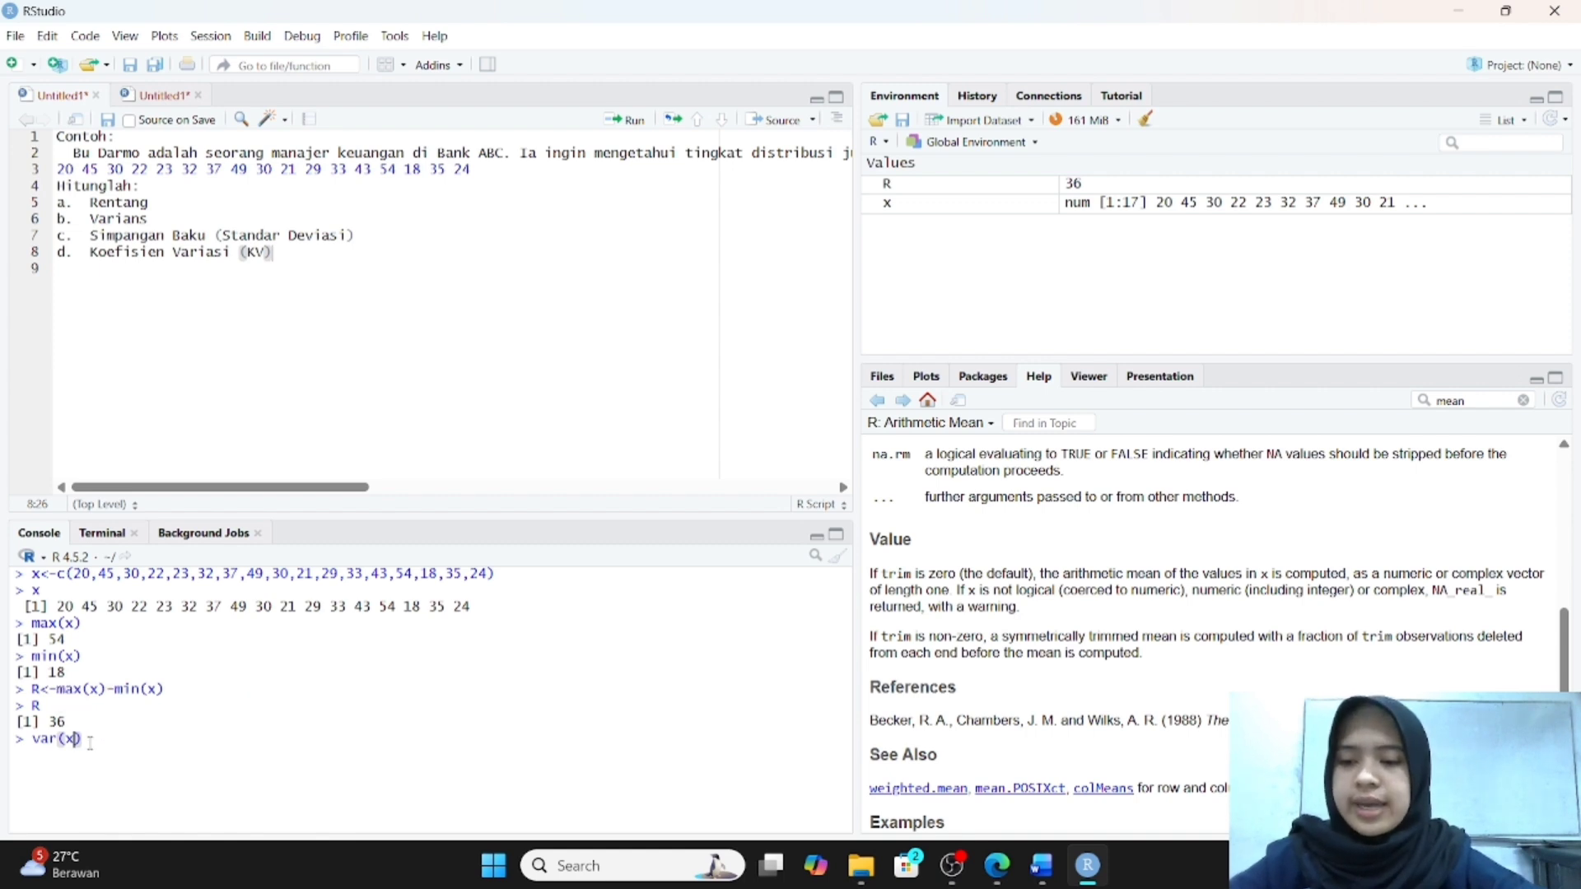
{"action": "key", "text": "Right"}
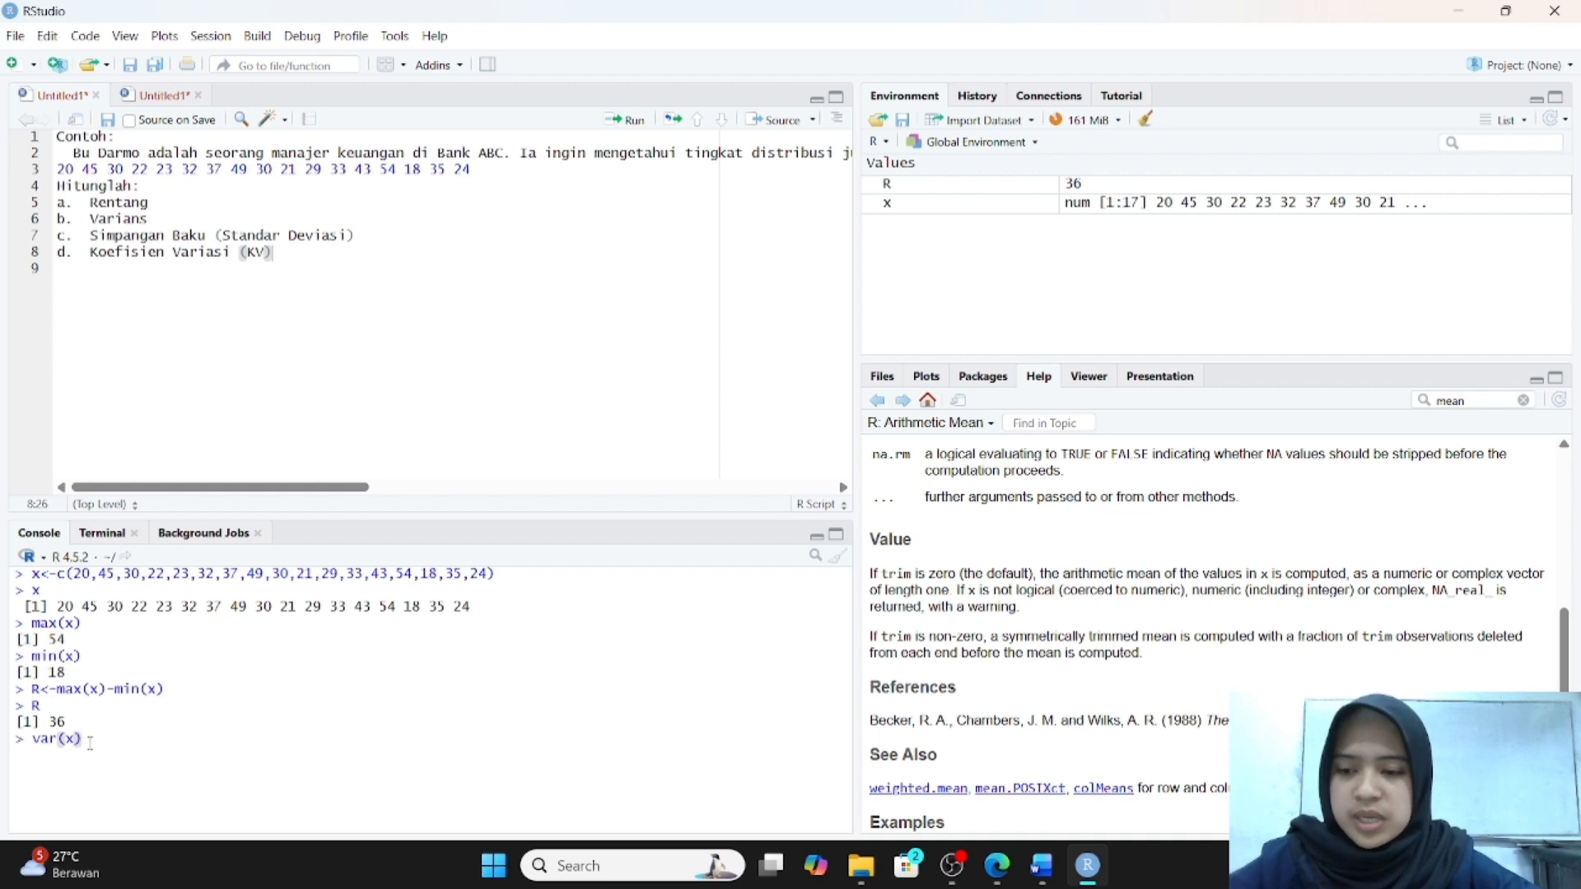
{"action": "key", "text": "Return"}
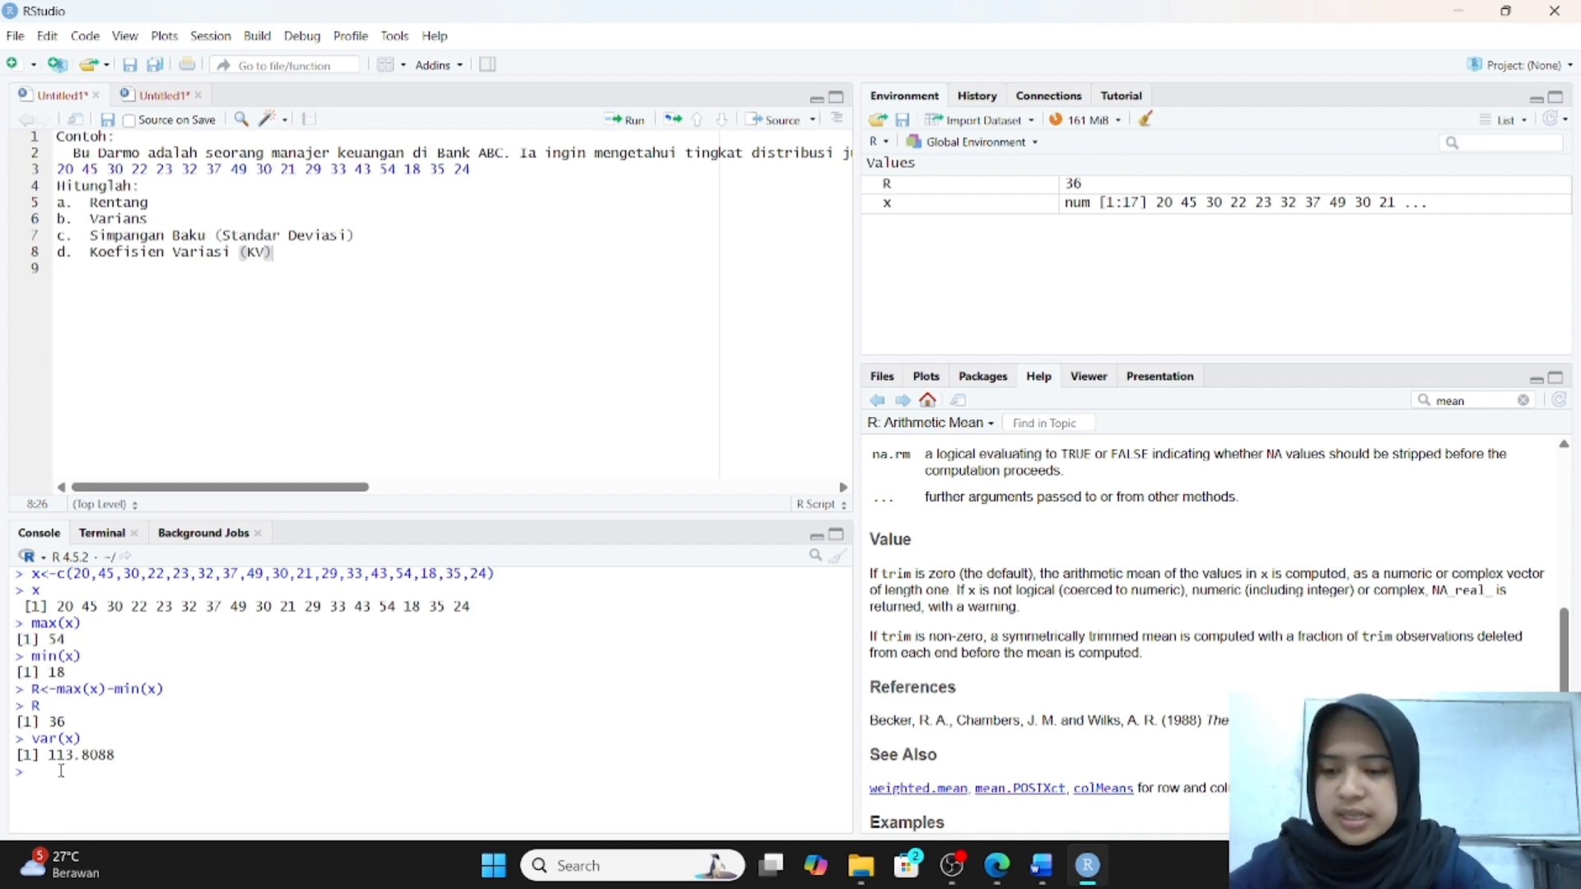
{"action": "type", "text": "sd"}
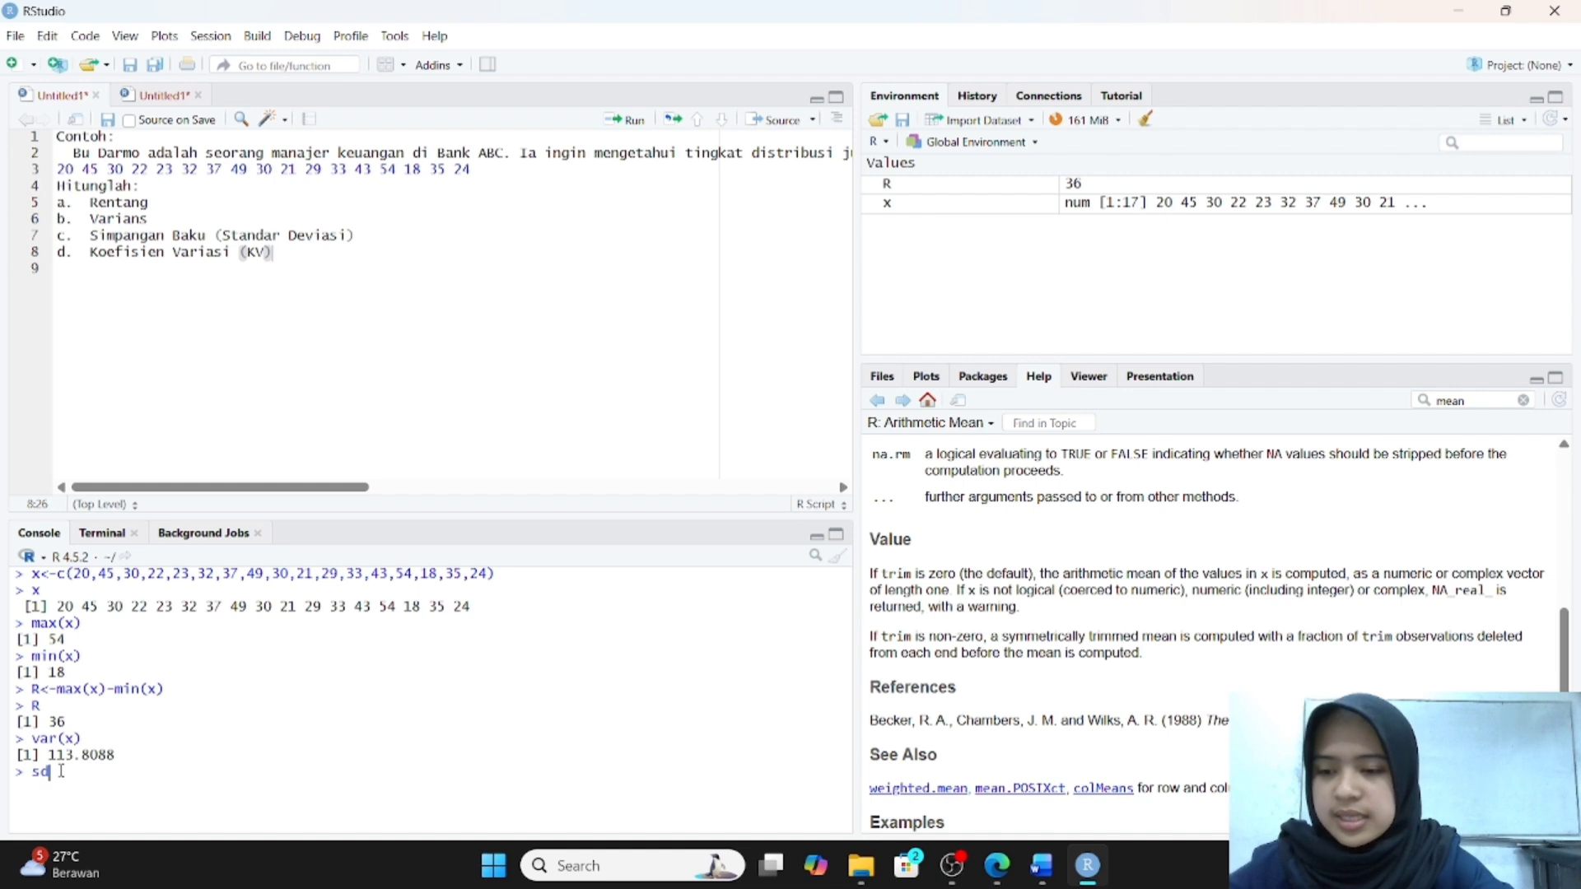
{"action": "type", "text": "("}
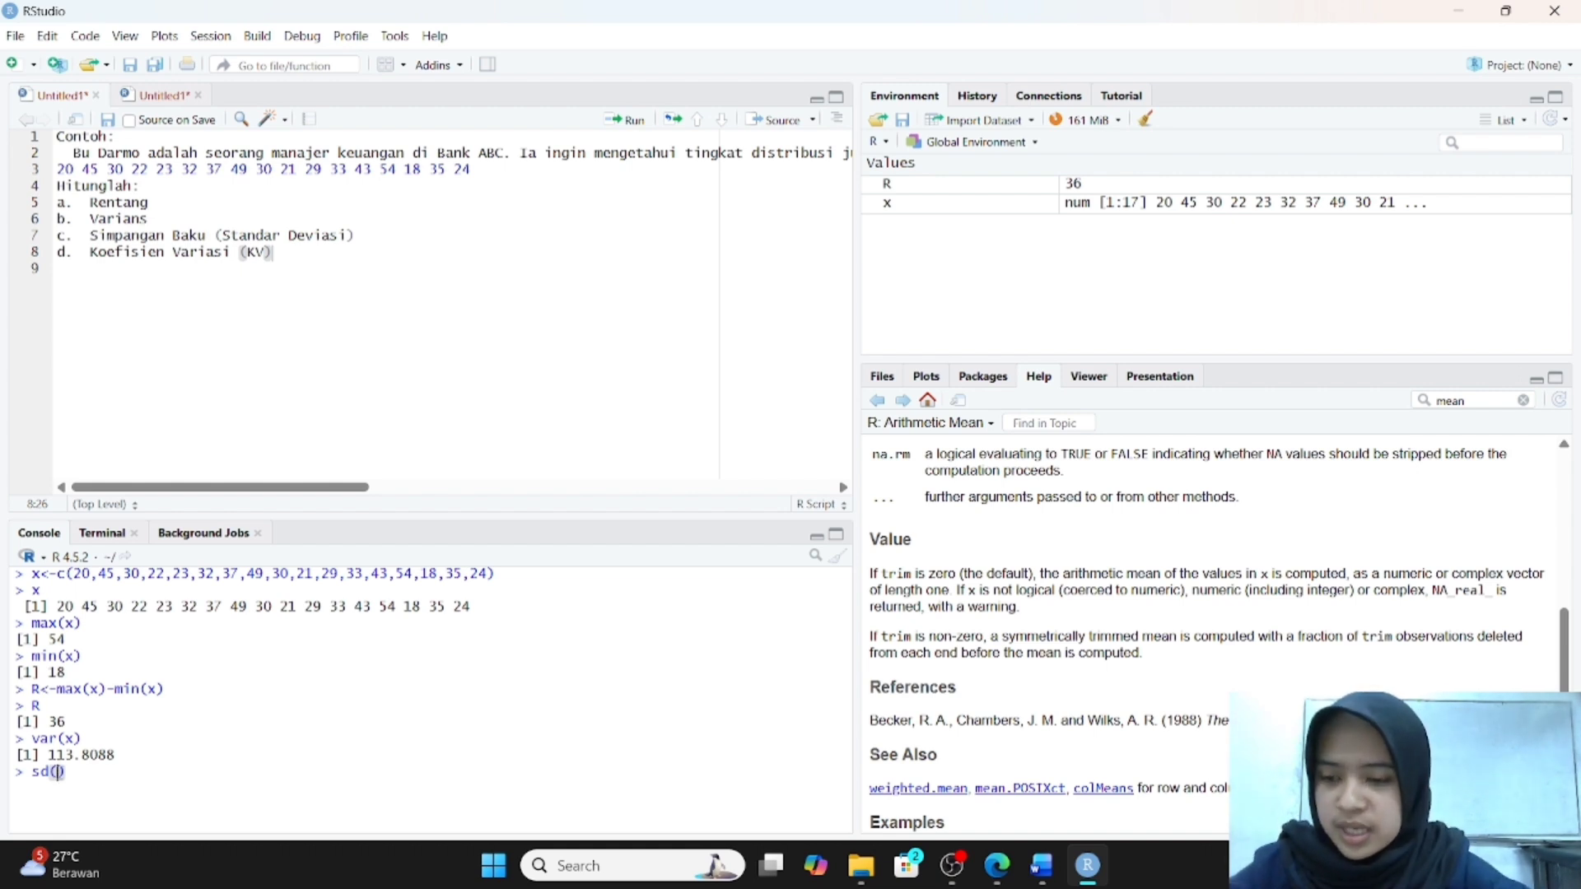
{"action": "type", "text": "x"}
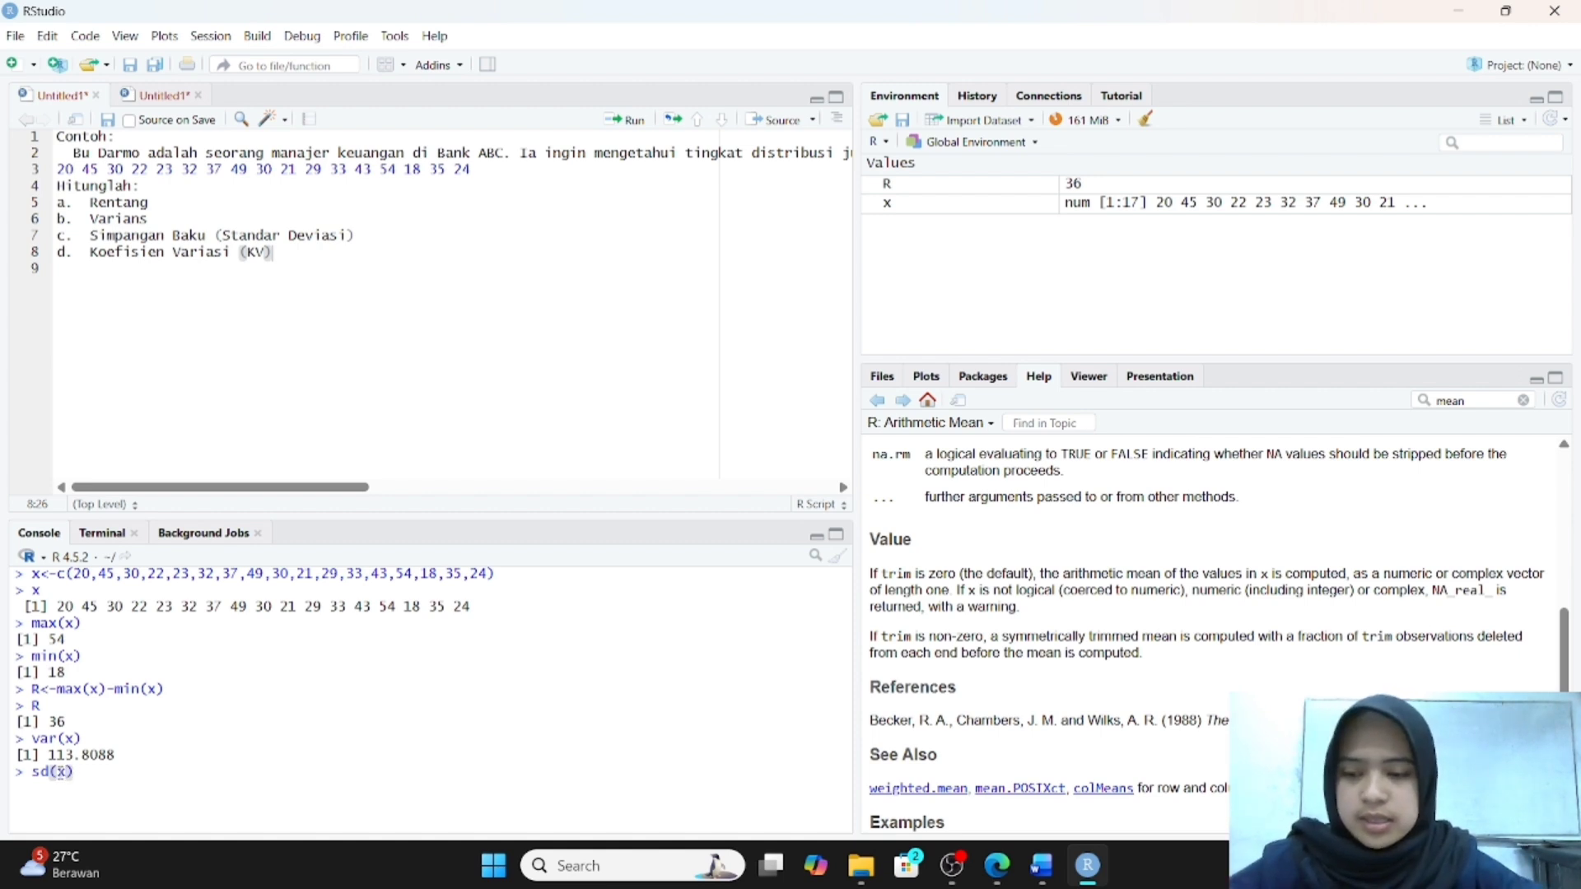
{"action": "key", "text": "Return"}
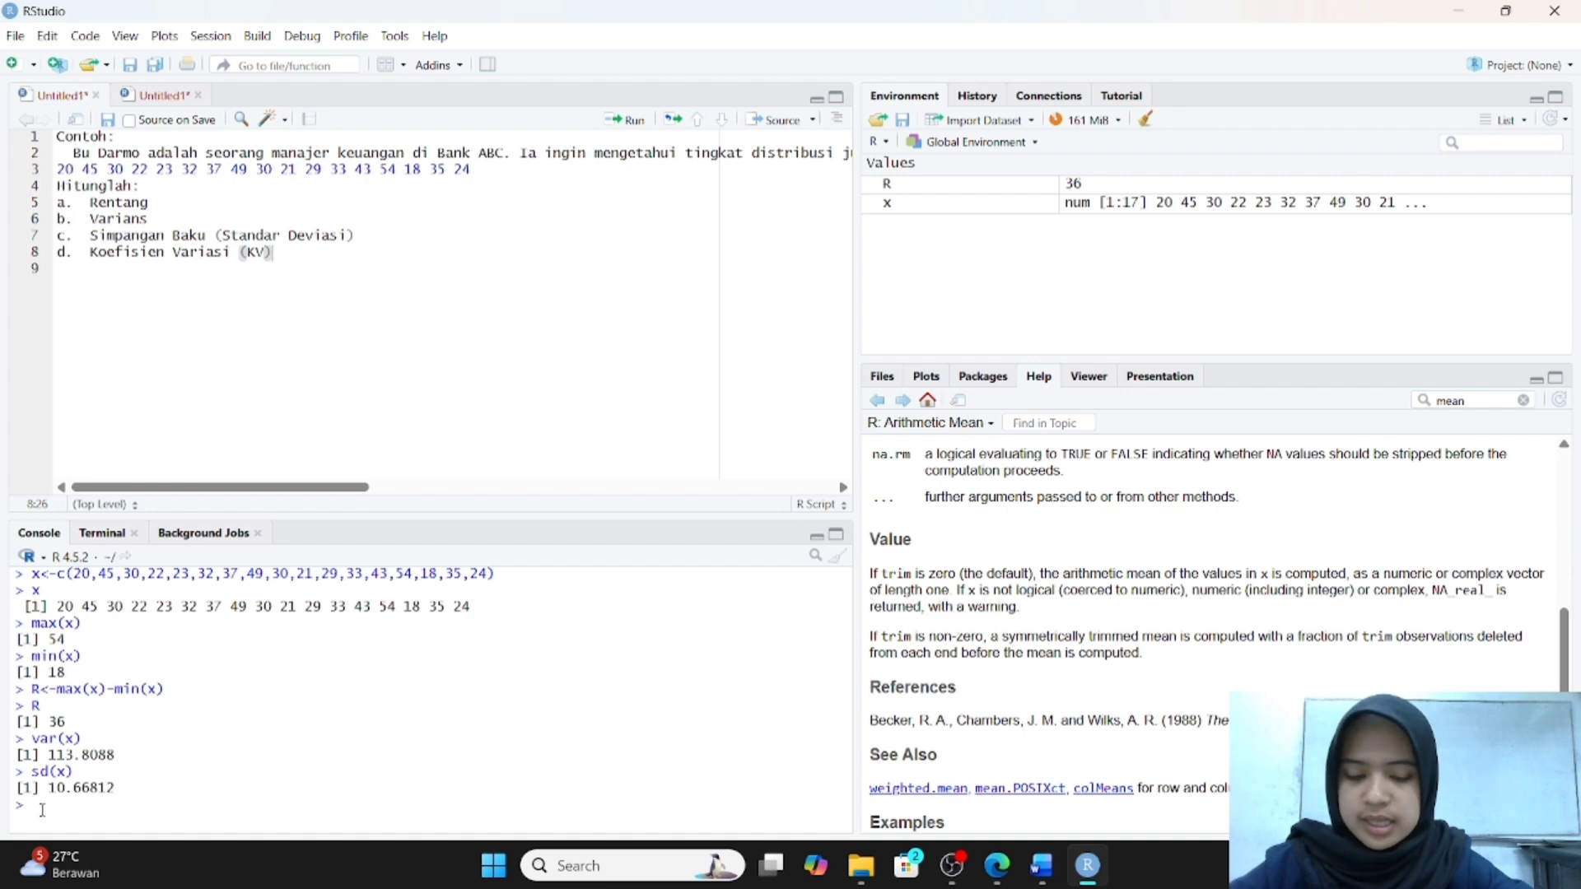
Compute the mean of the data in the console with mean(x).
{"action": "type", "text": "mea"}
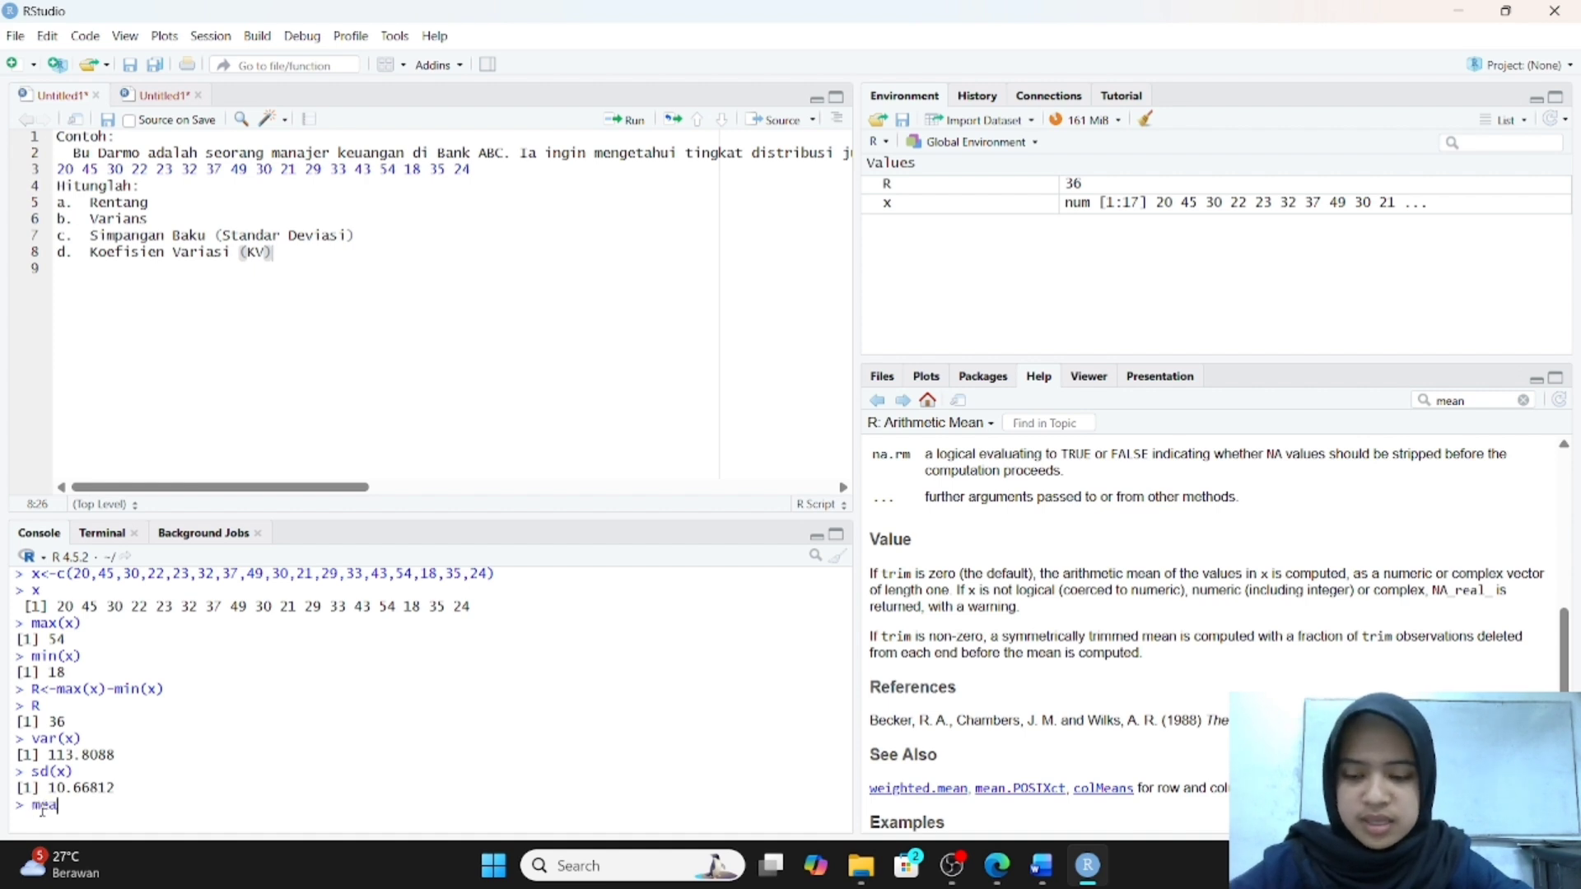
{"action": "type", "text": "n(x)"}
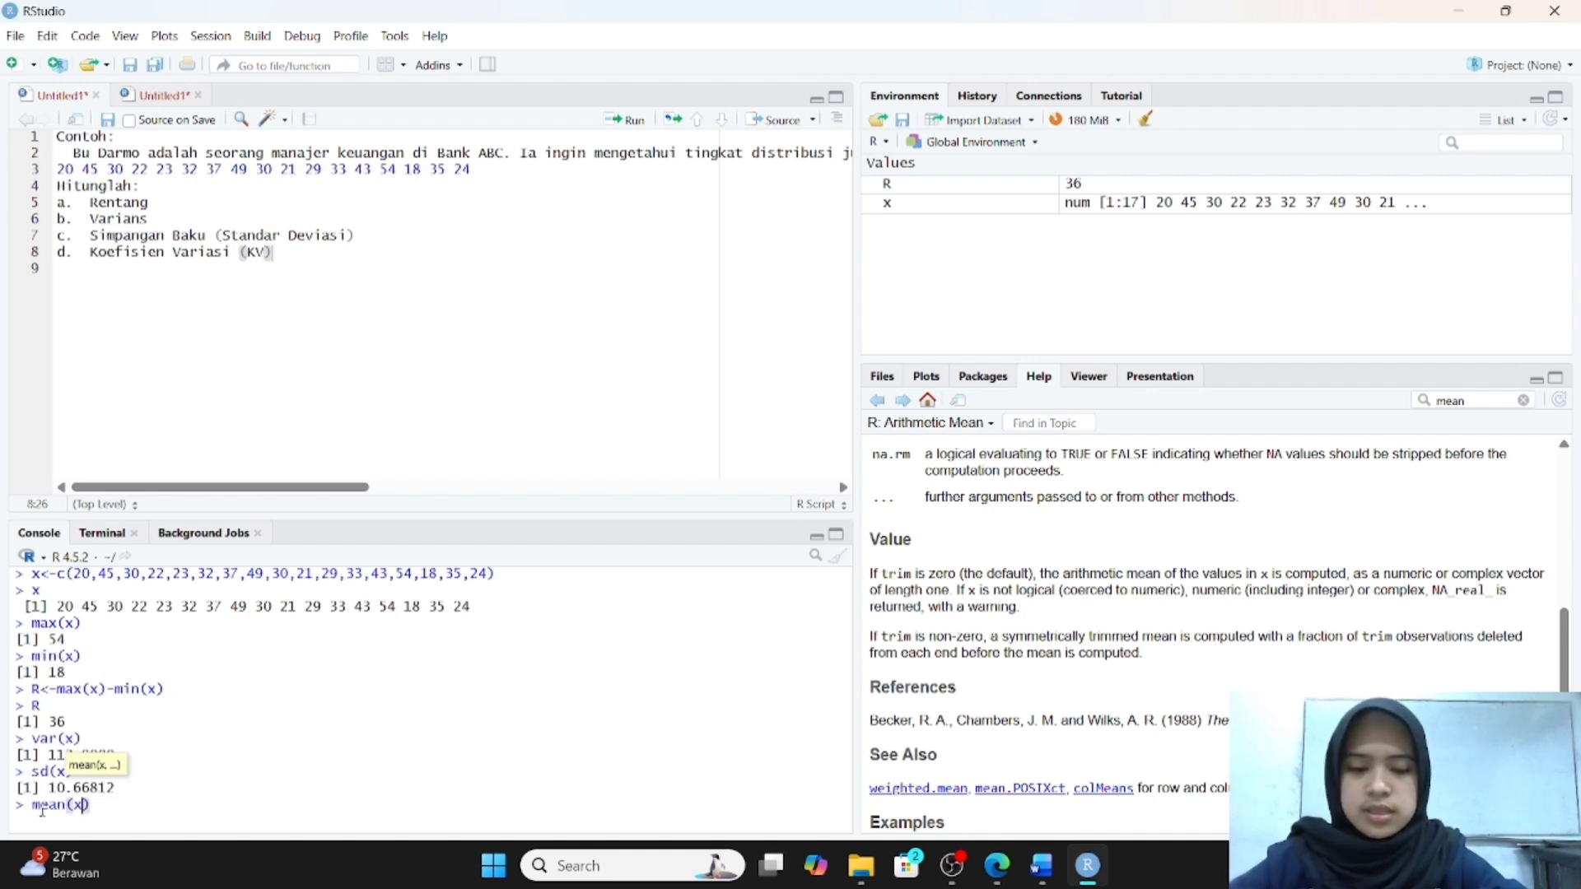
{"action": "key", "text": "Right"}
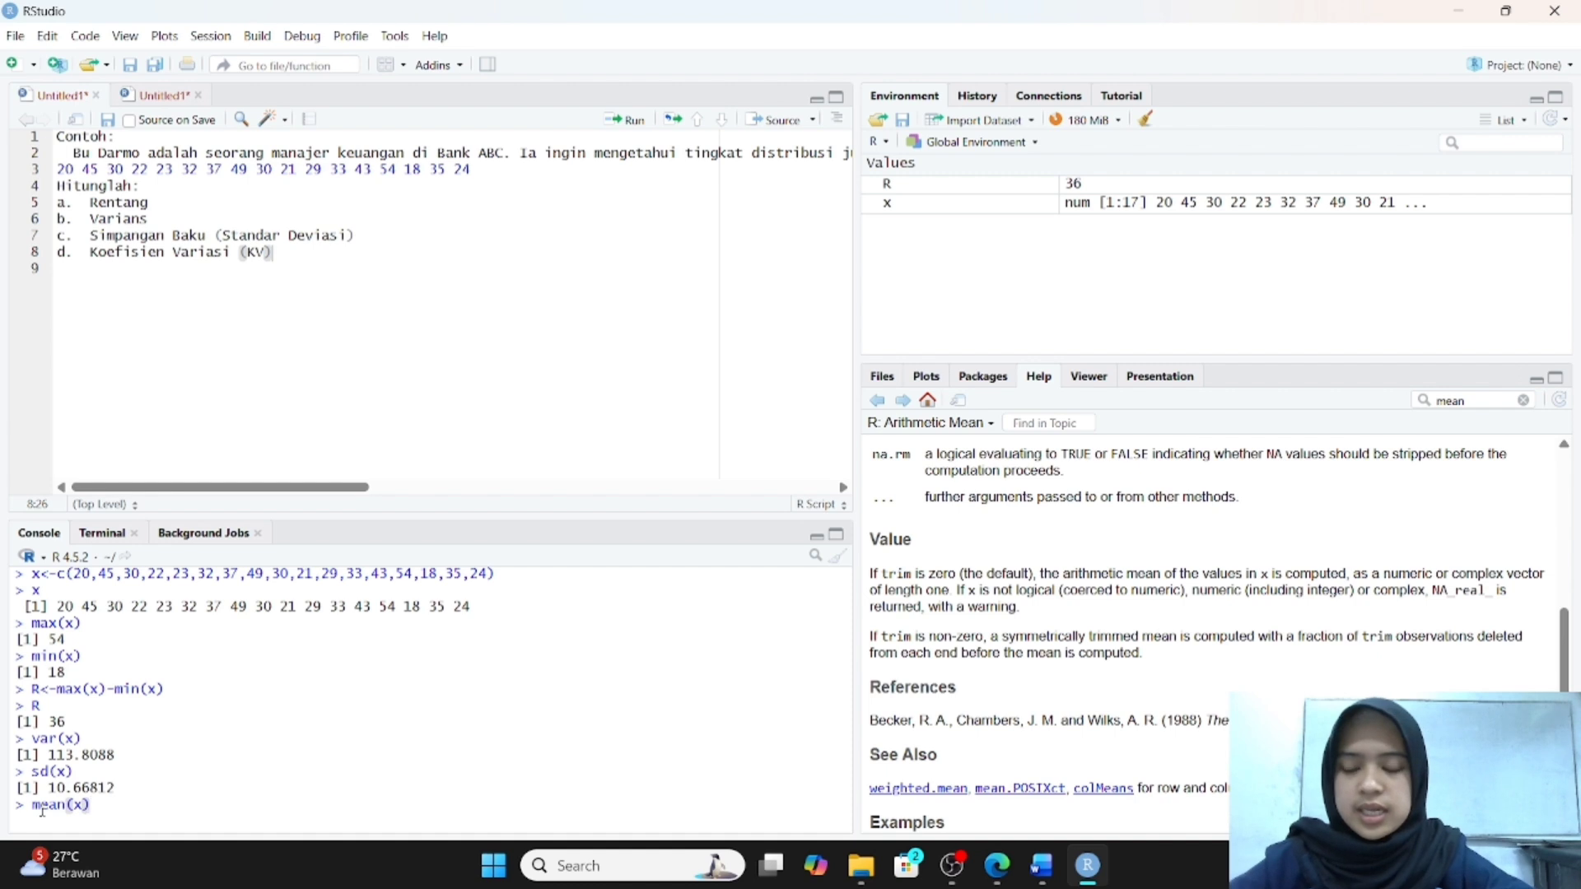
{"action": "key", "text": "Return"}
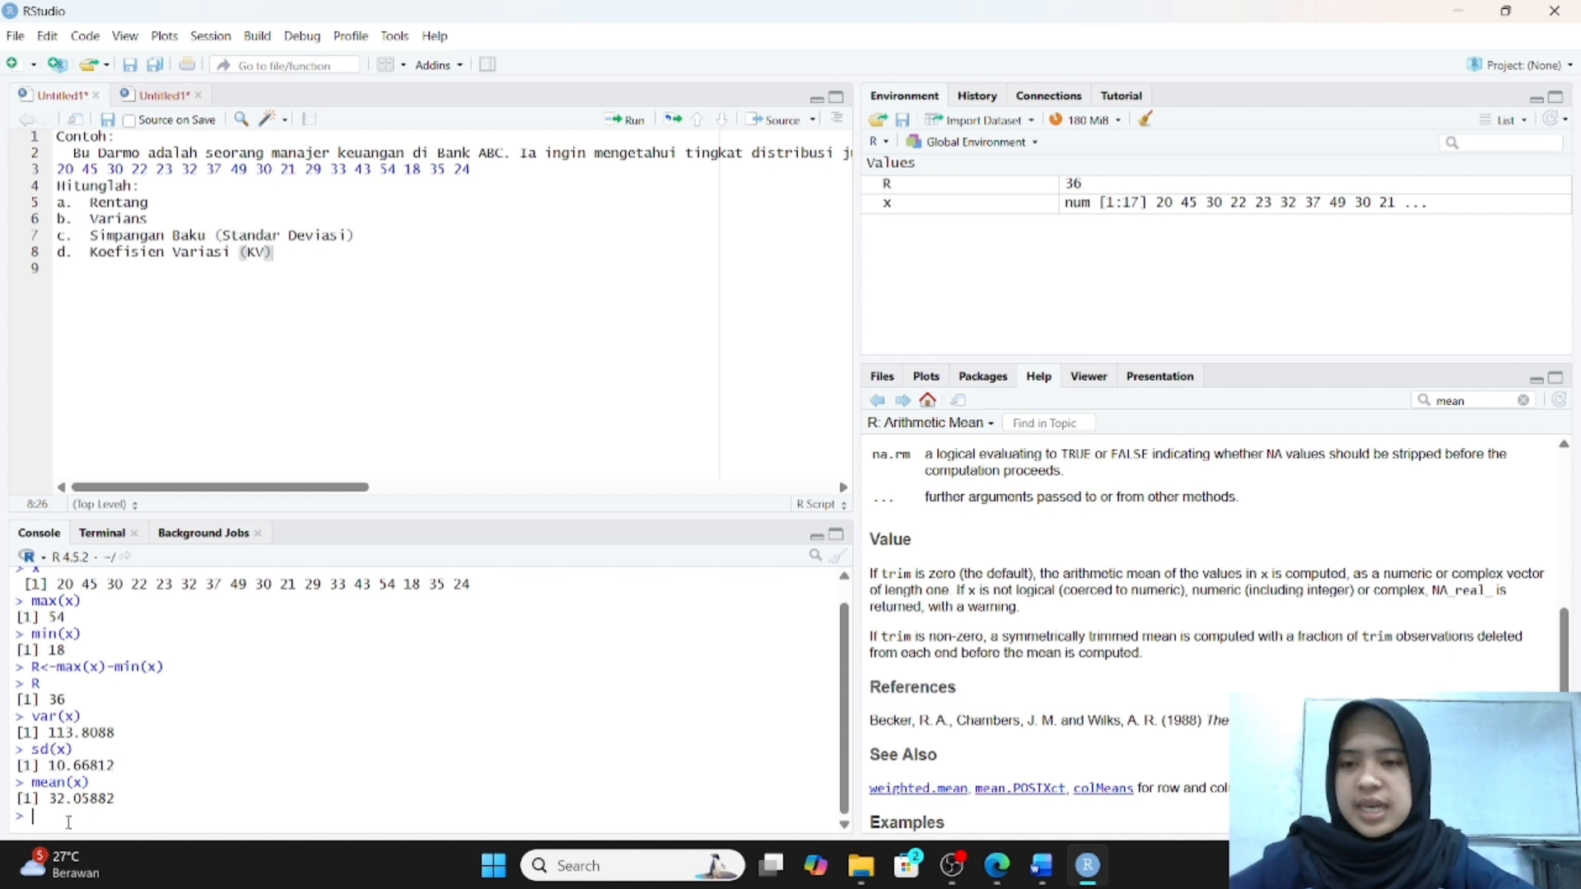
Compute the coefficient of variation in the console by assigning Kv<-sd(x)/mean(x), and print Kv.
{"action": "type", "text": "Kv"}
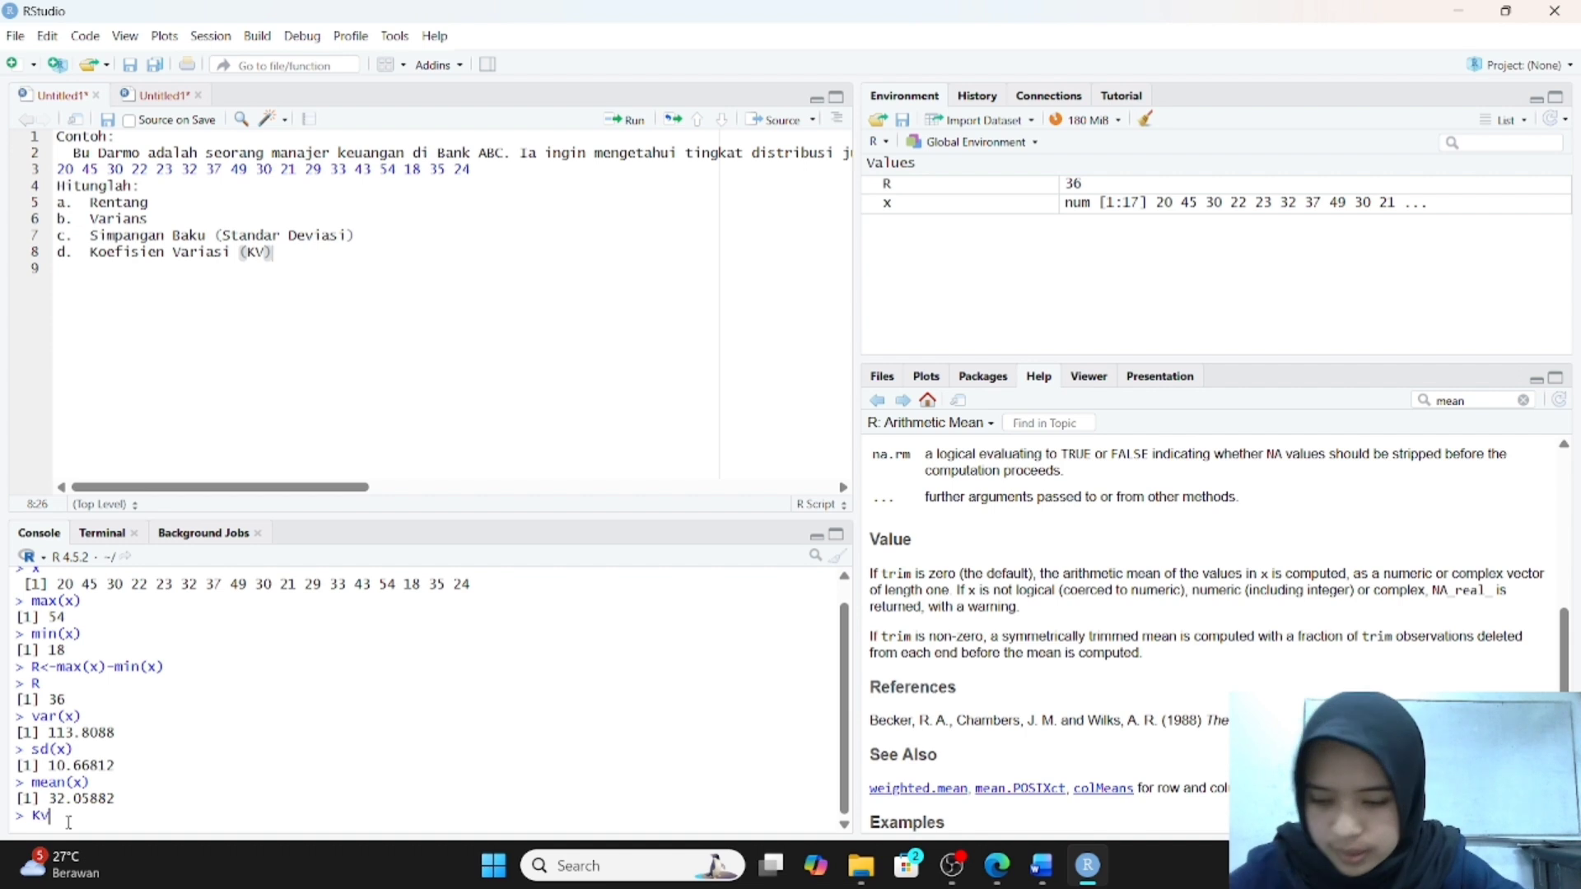
{"action": "type", "text": "<"}
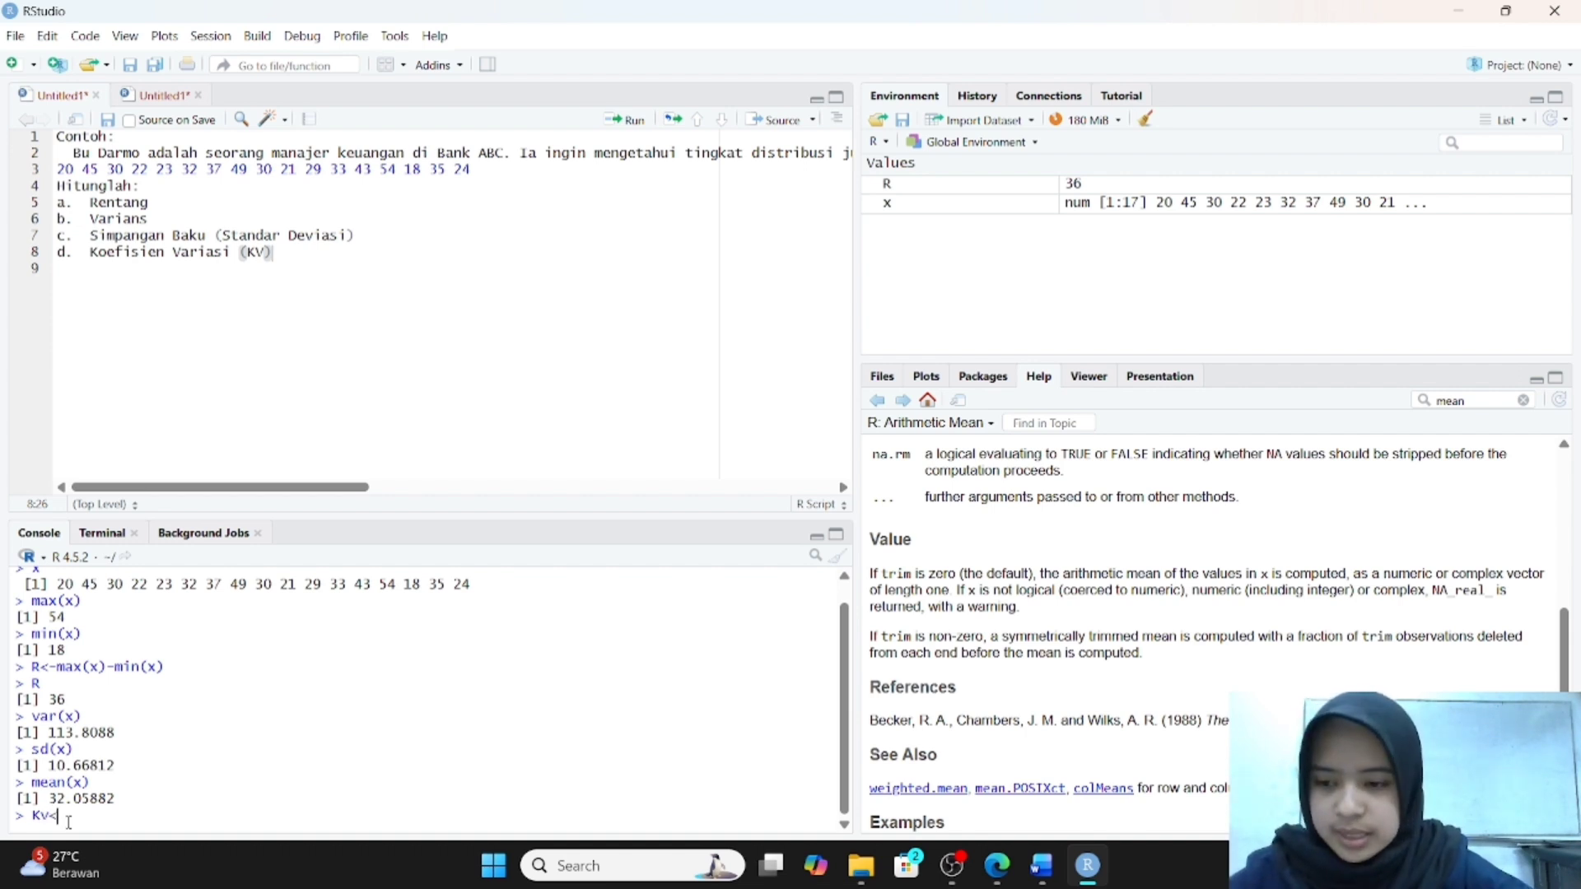
{"action": "type", "text": "-"}
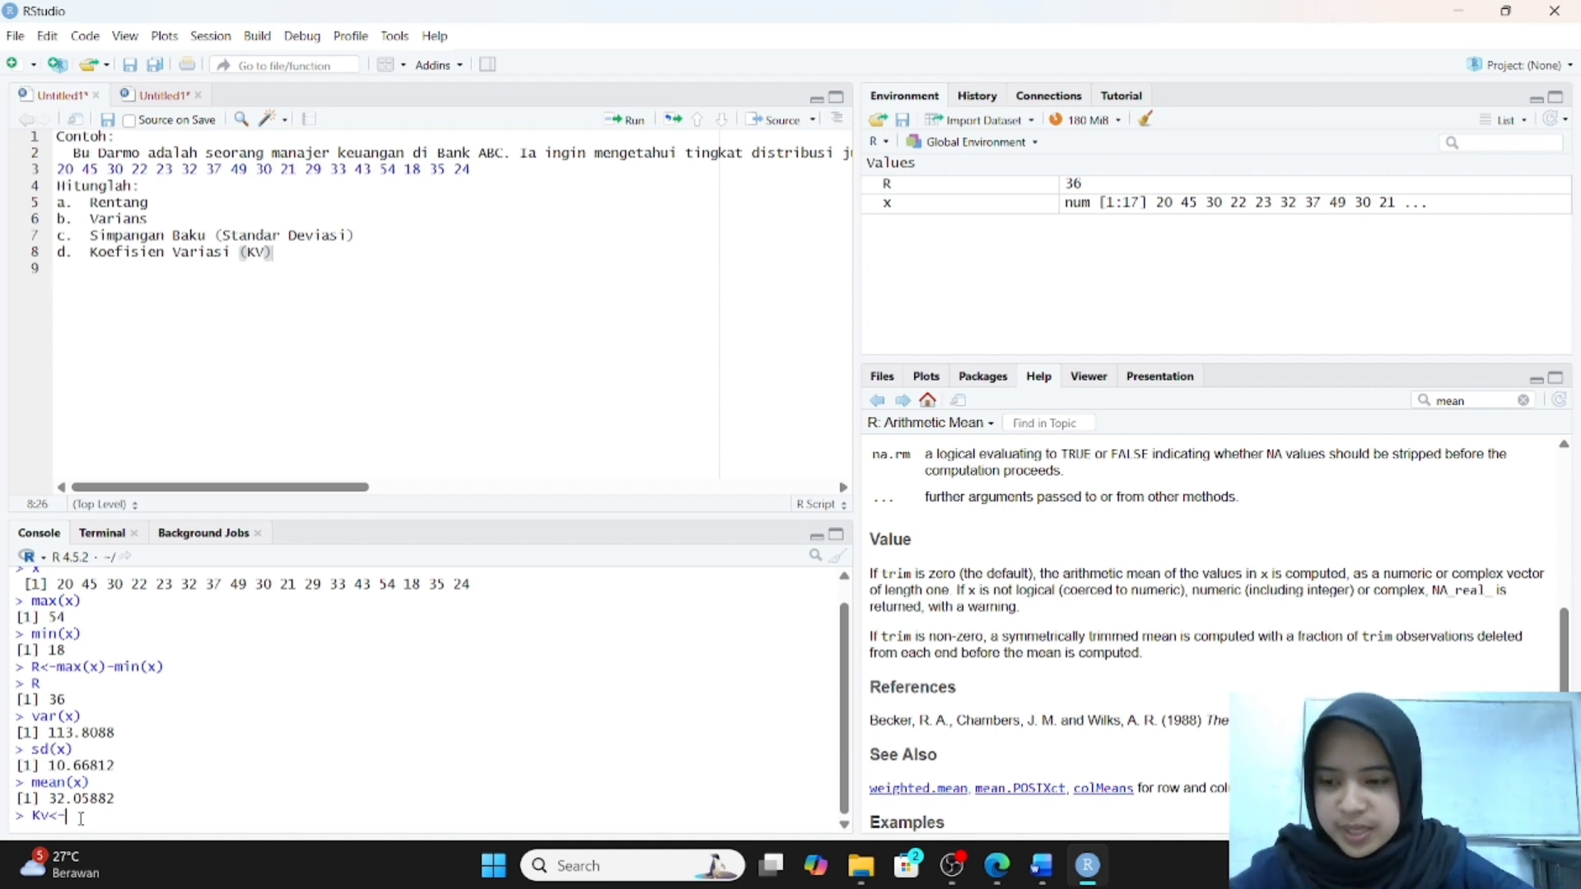
{"action": "type", "text": "sd"}
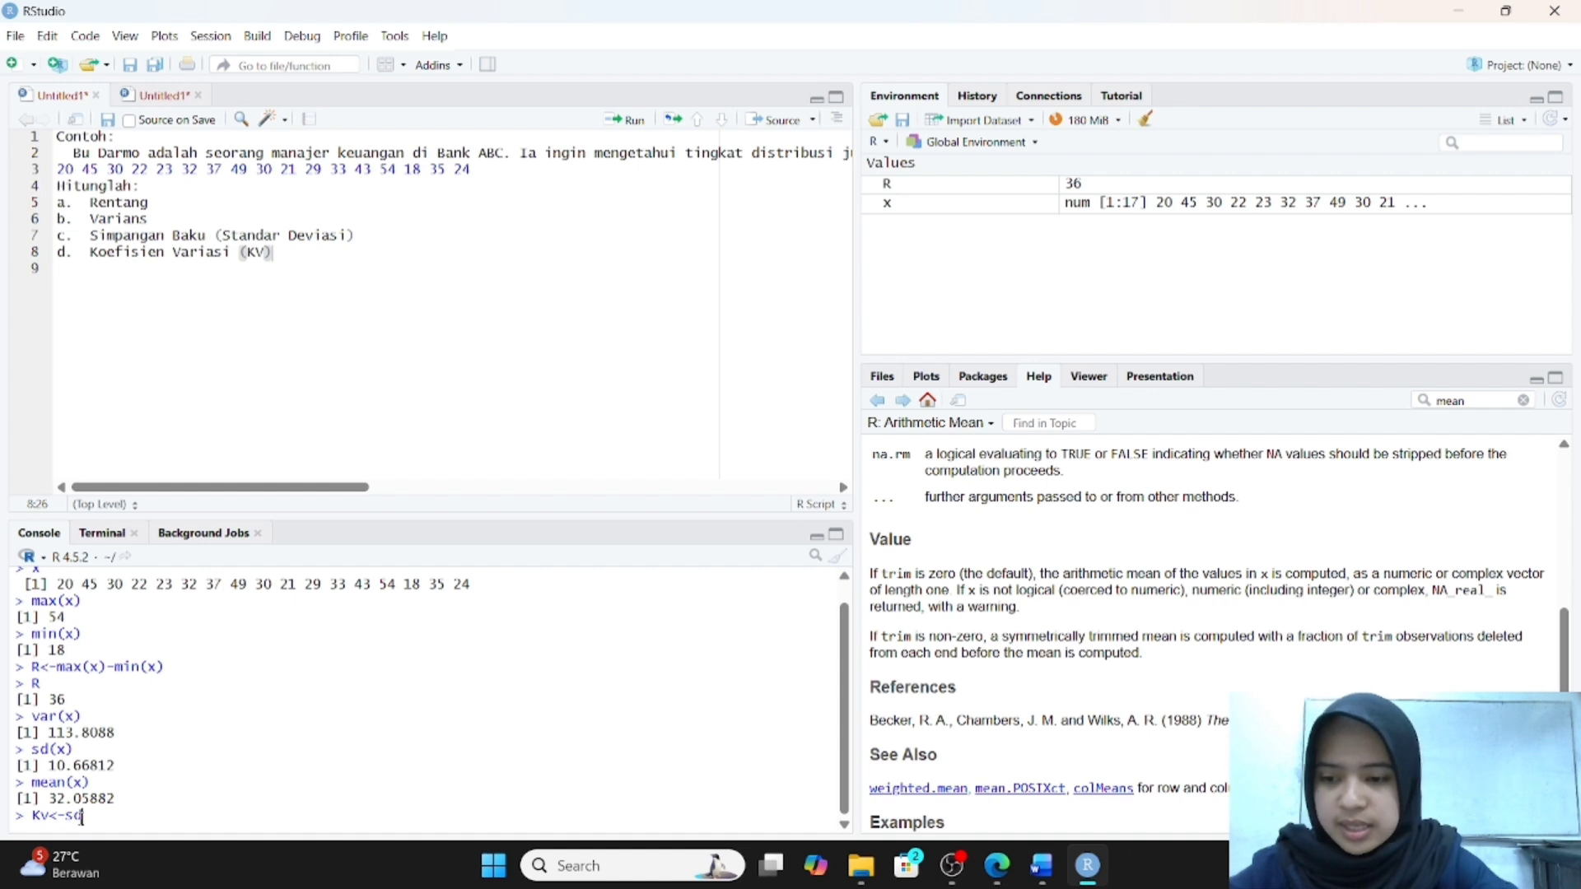
{"action": "type", "text": "(x"}
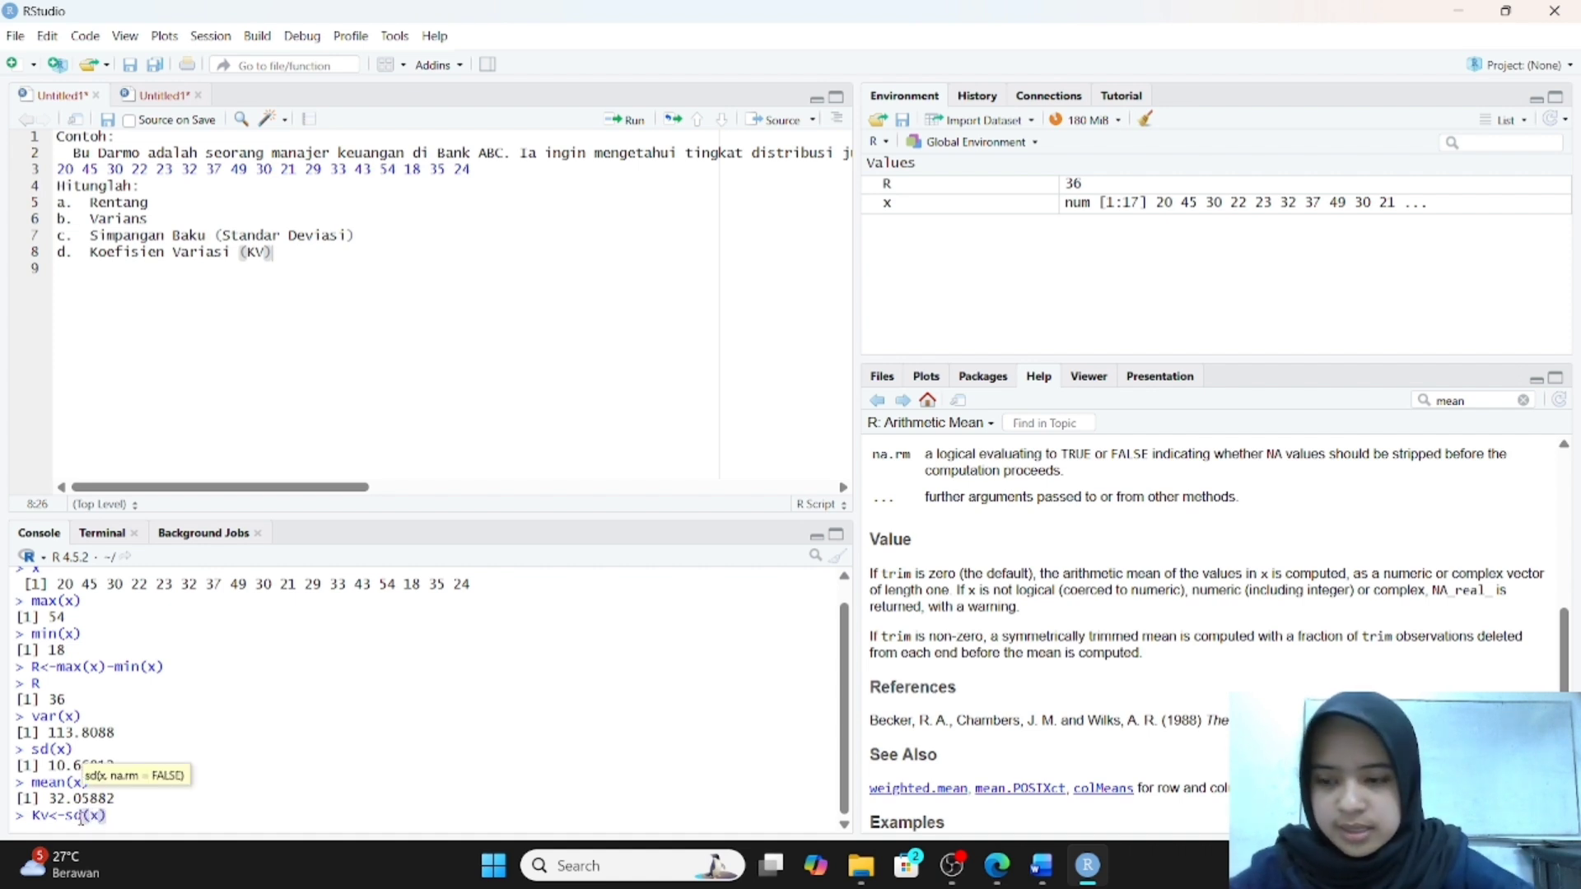
{"action": "type", "text": ")/"}
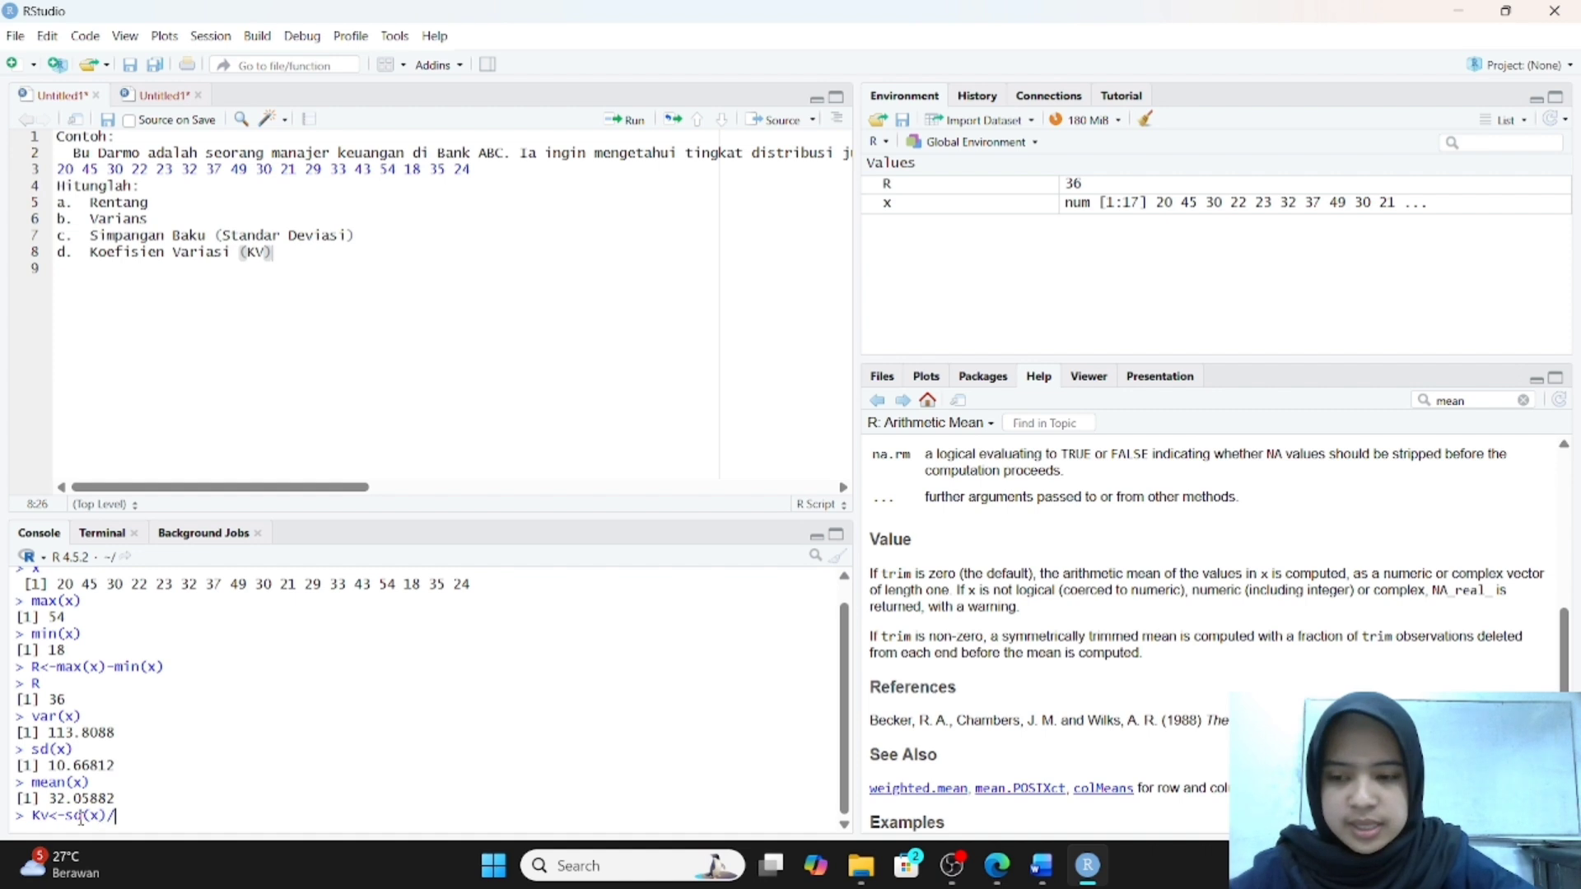
{"action": "type", "text": "mean"}
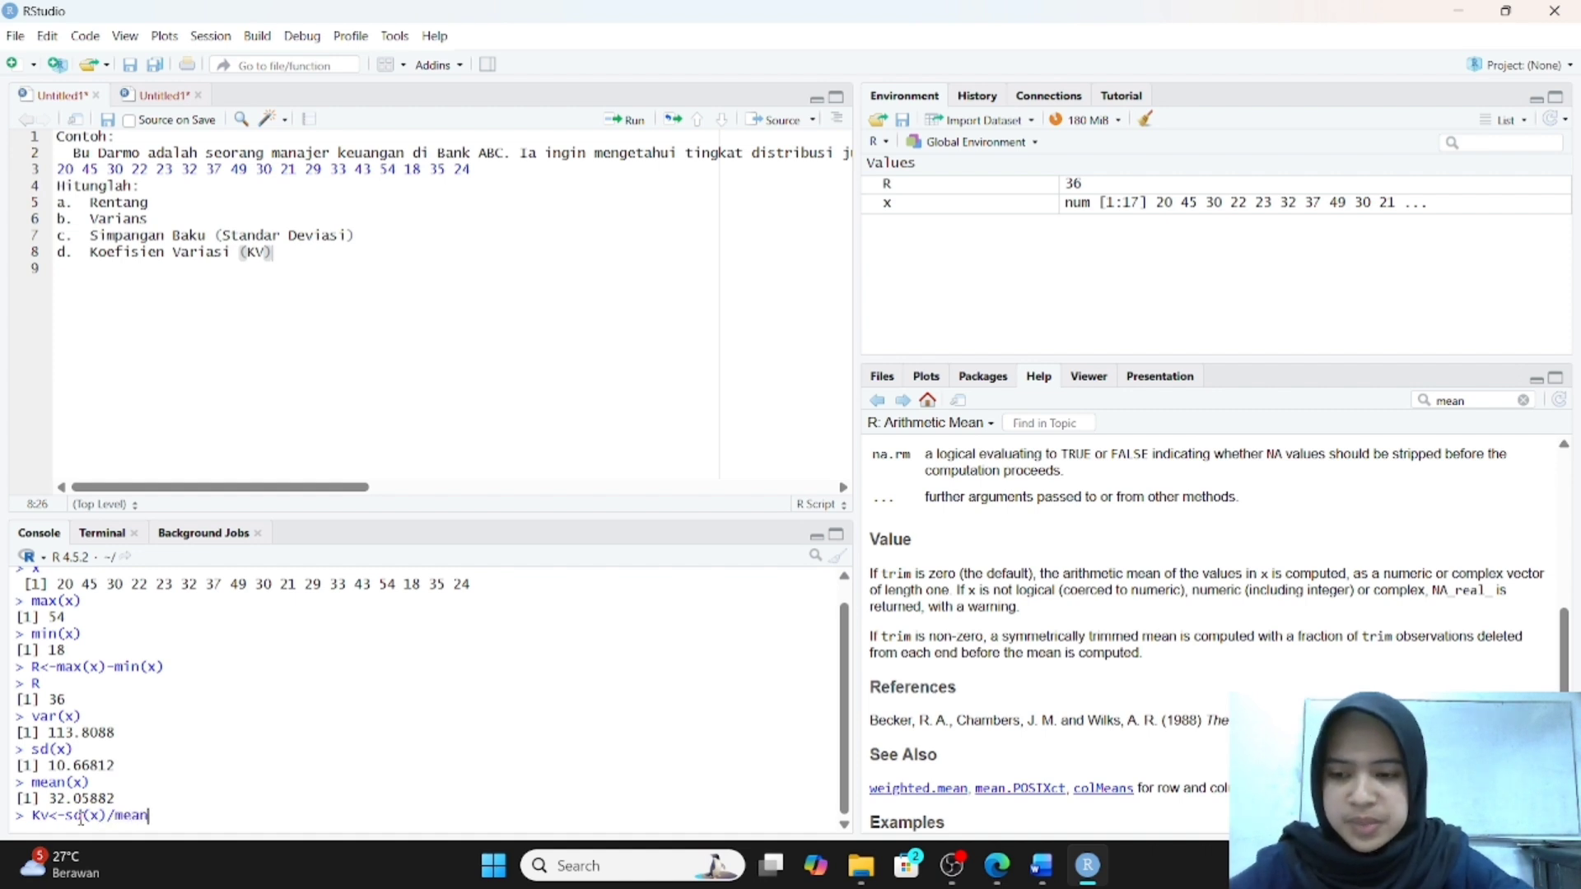
{"action": "type", "text": "(x"}
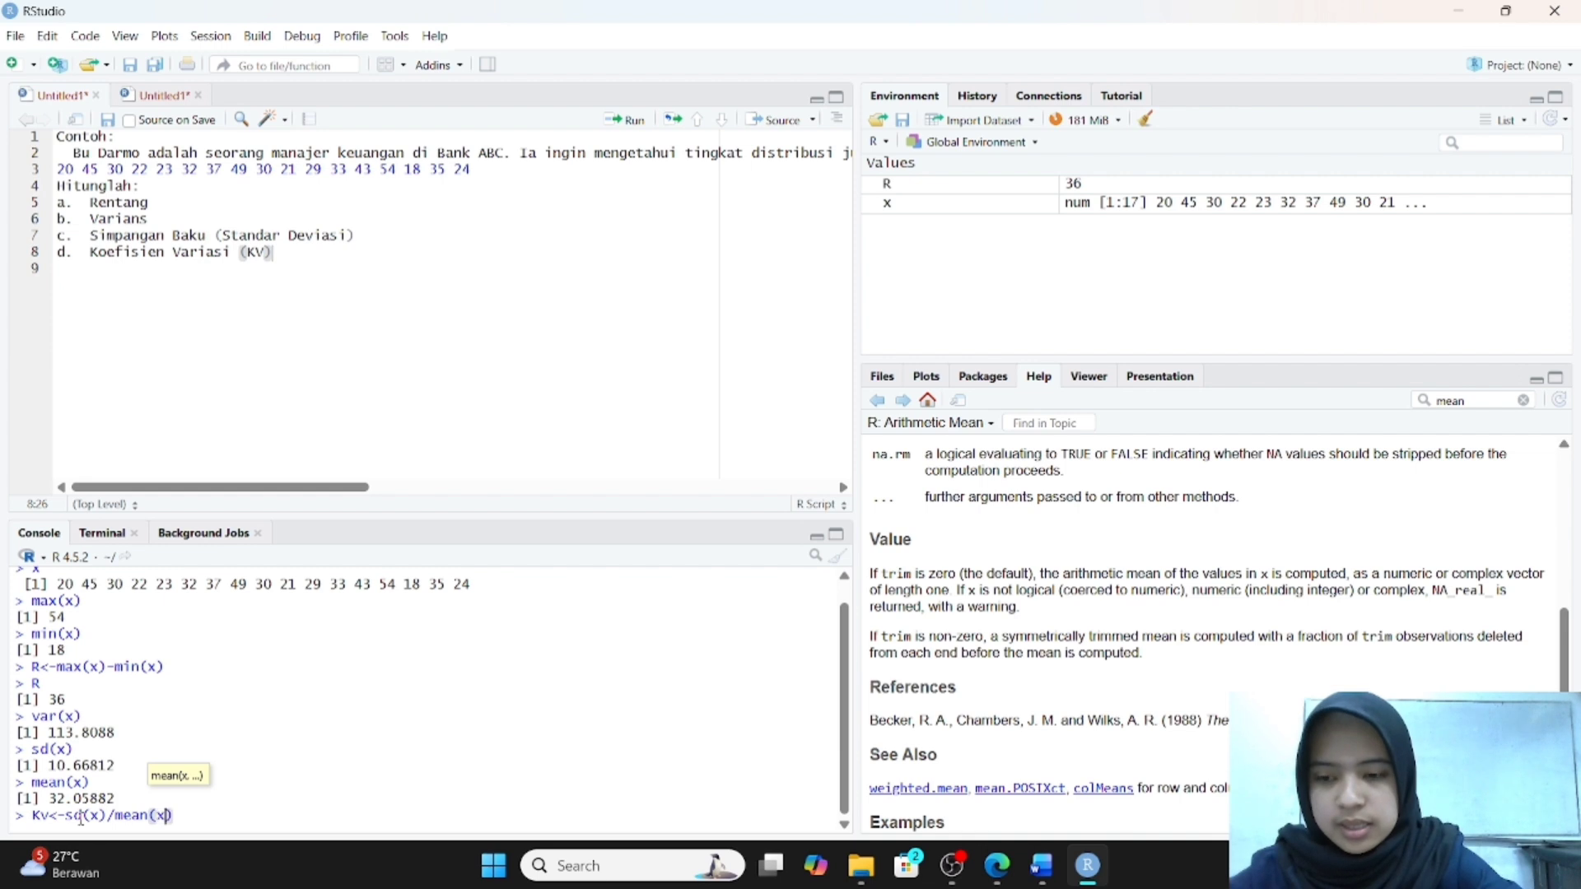
{"action": "type", "text": ")"}
{"action": "key", "text": "Return"}
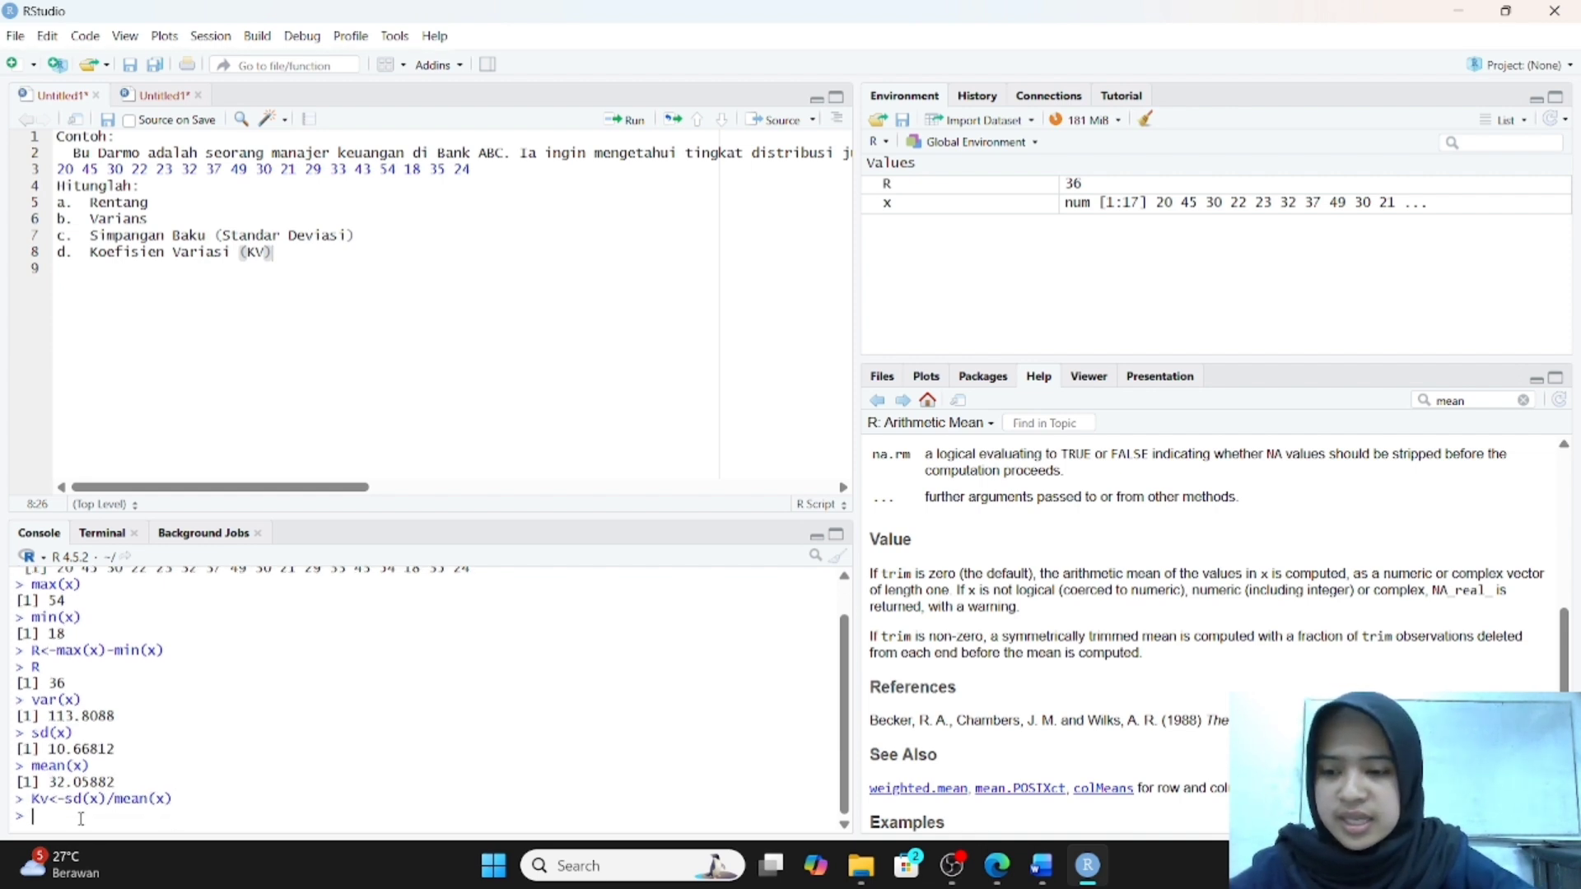
{"action": "type", "text": "Kv"}
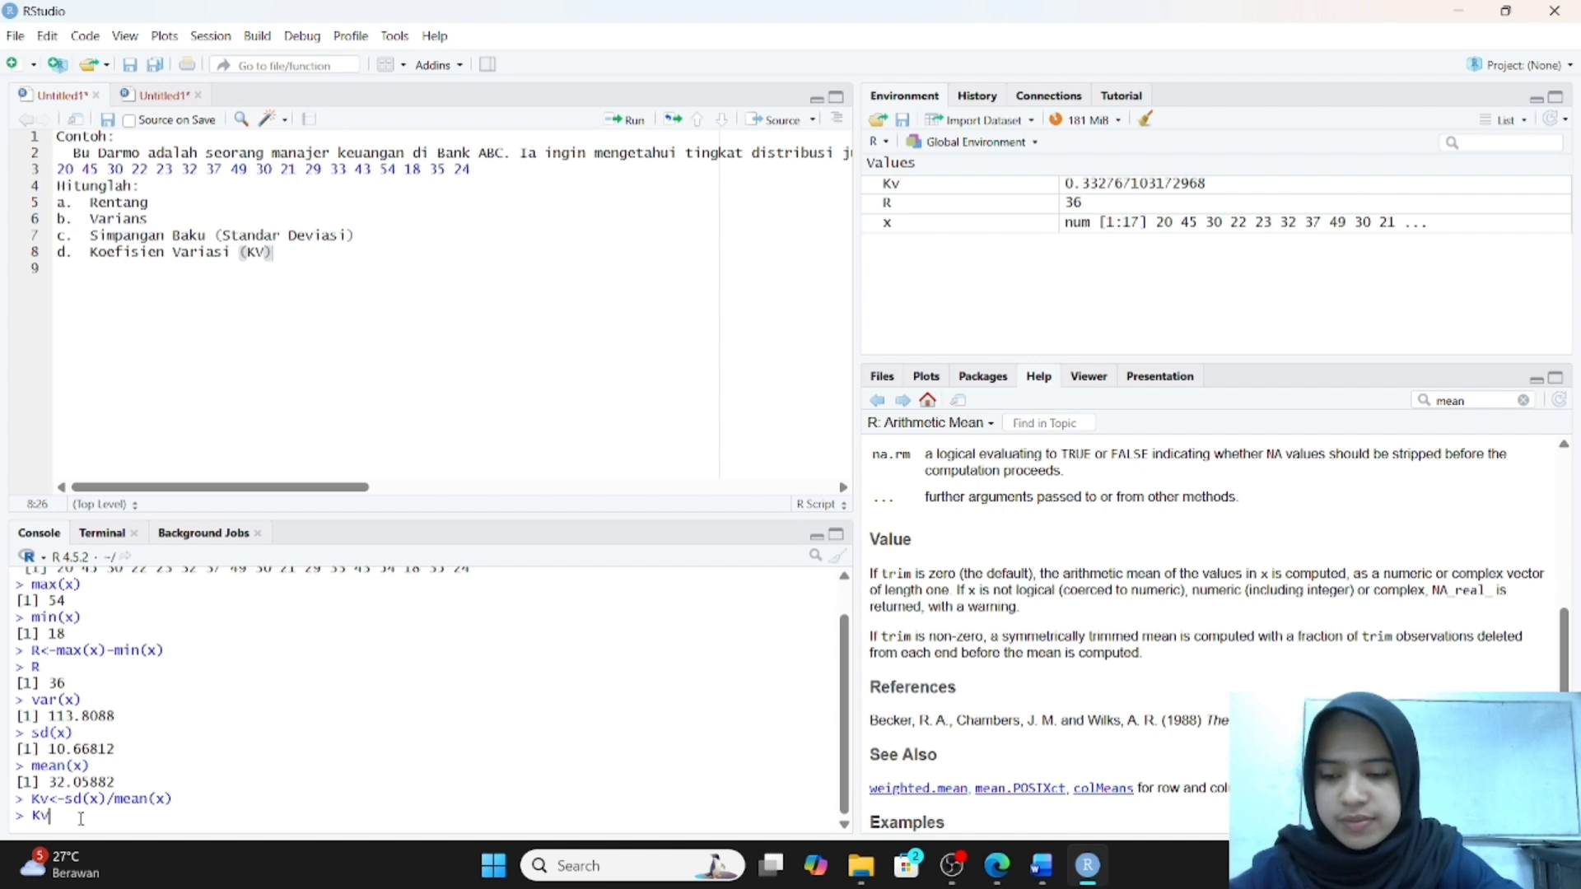
{"action": "key", "text": "Return"}
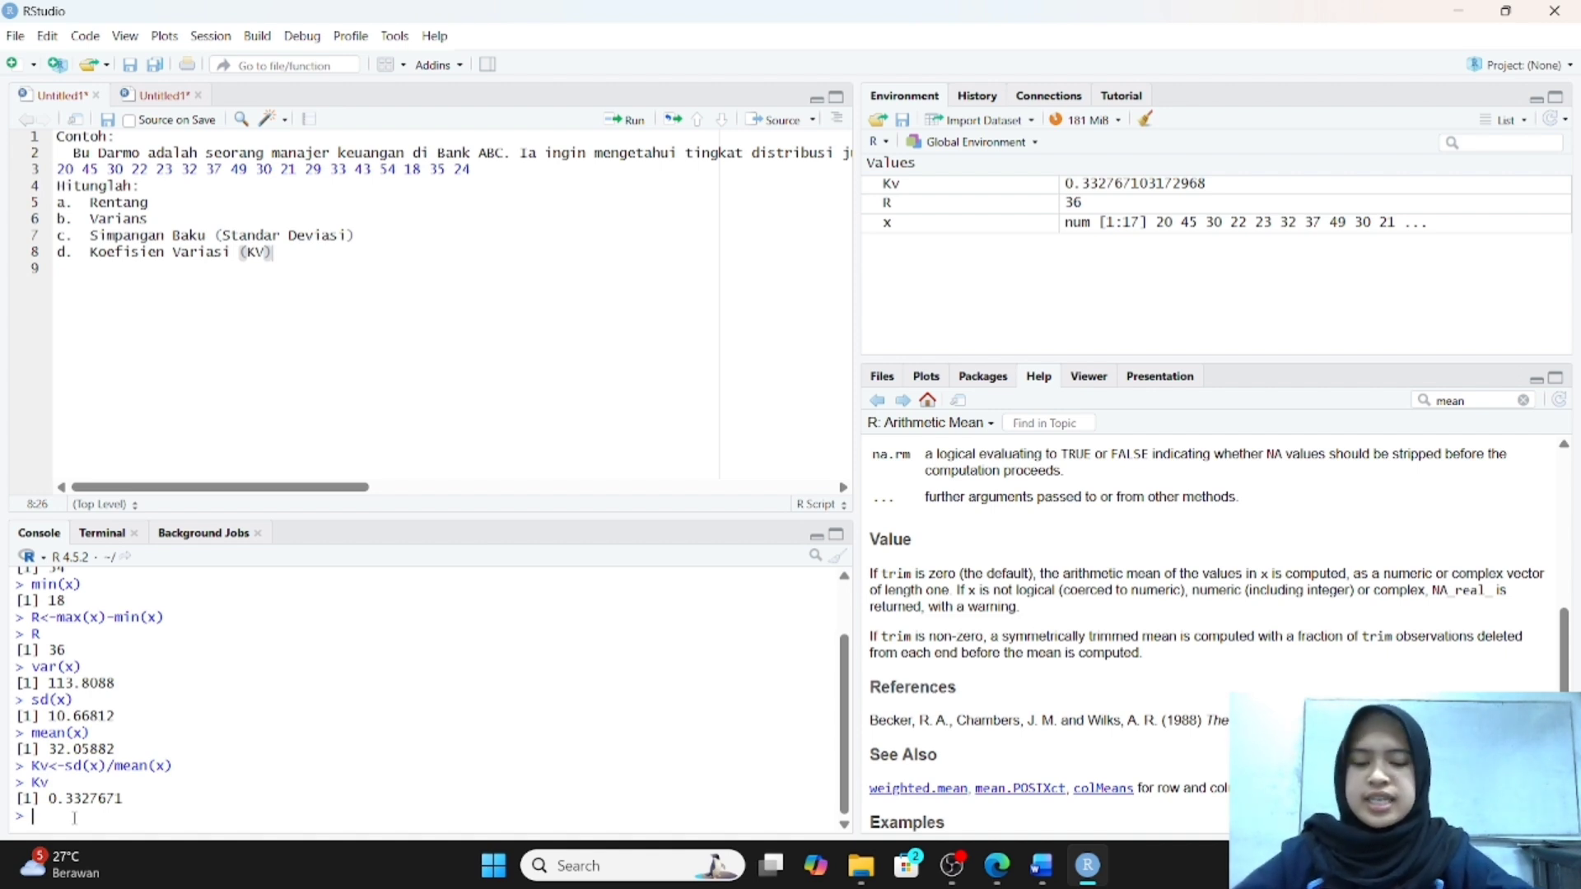
Express the coefficient of variation as a percentage in the console with Kv*100.
{"action": "type", "text": "Kv"}
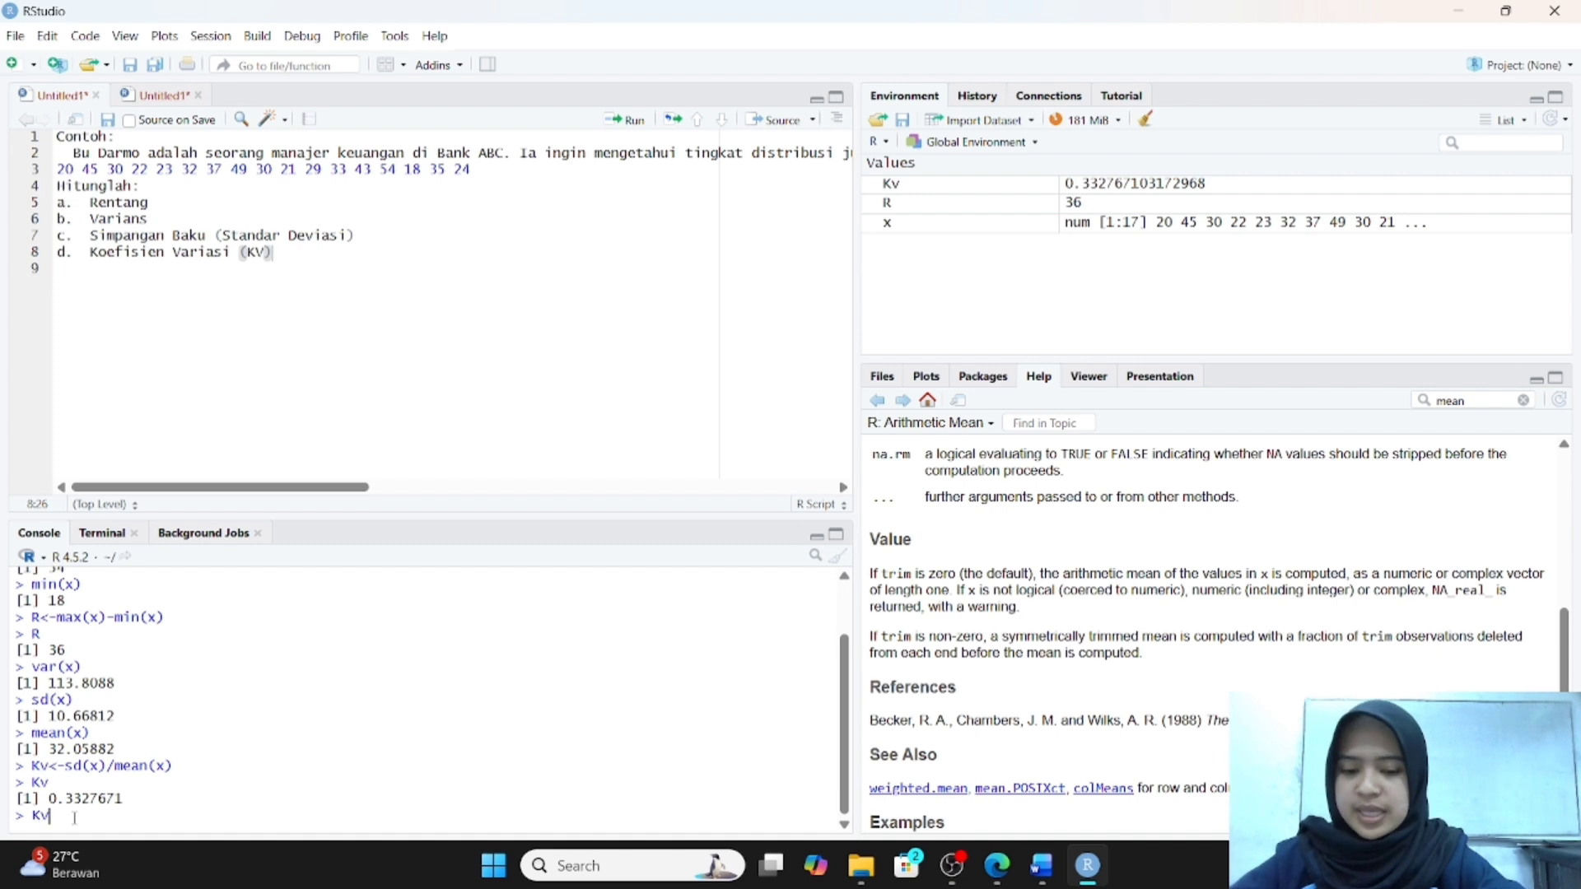
{"action": "type", "text": "*100"}
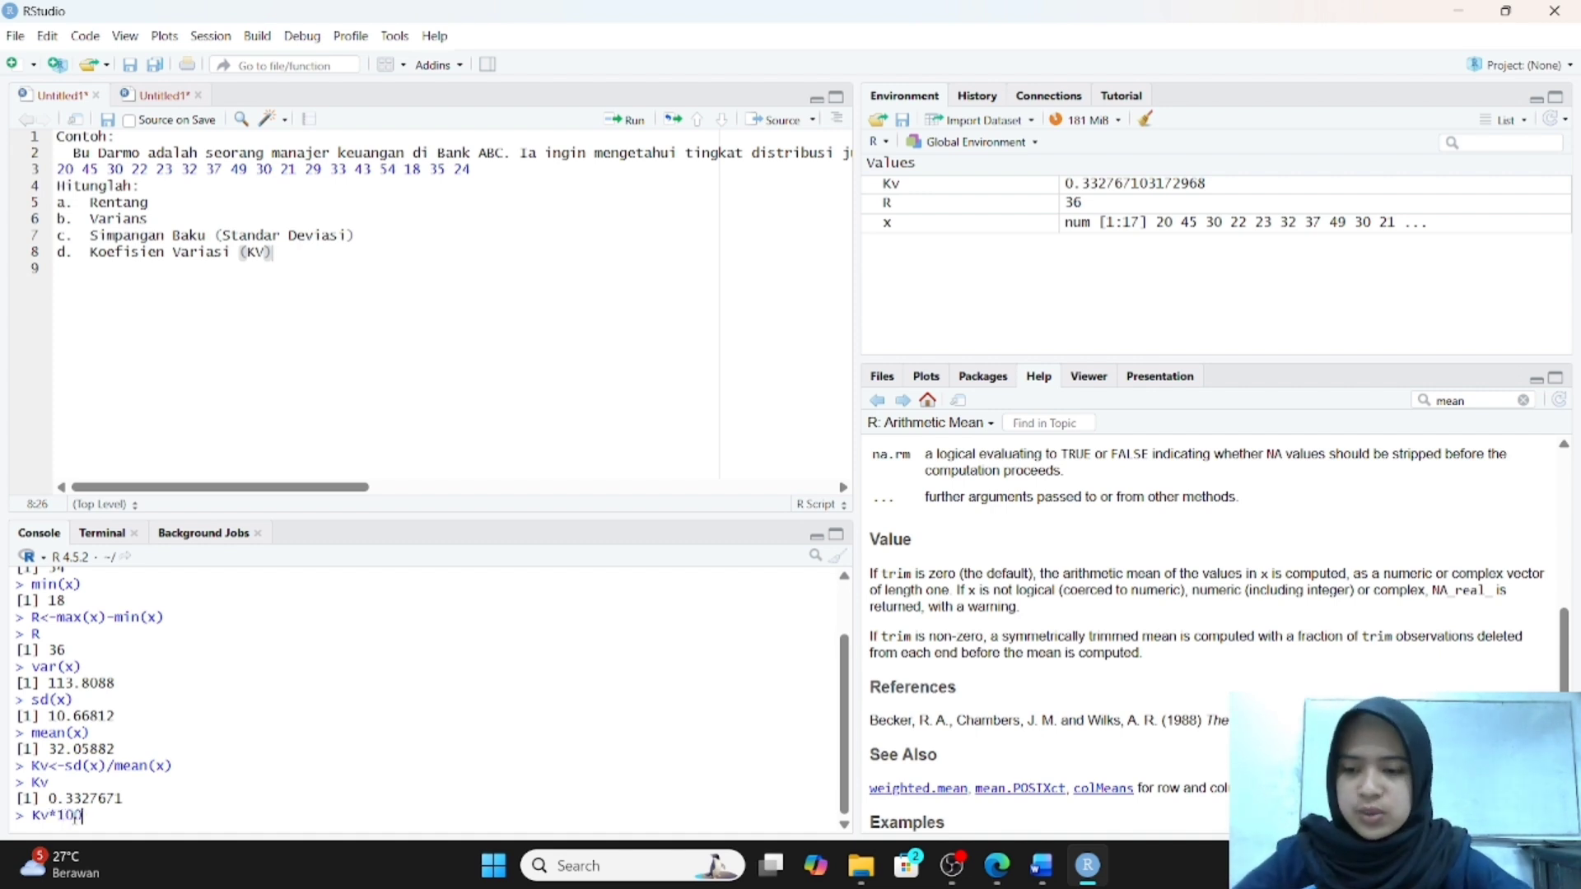
{"action": "key", "text": "Return"}
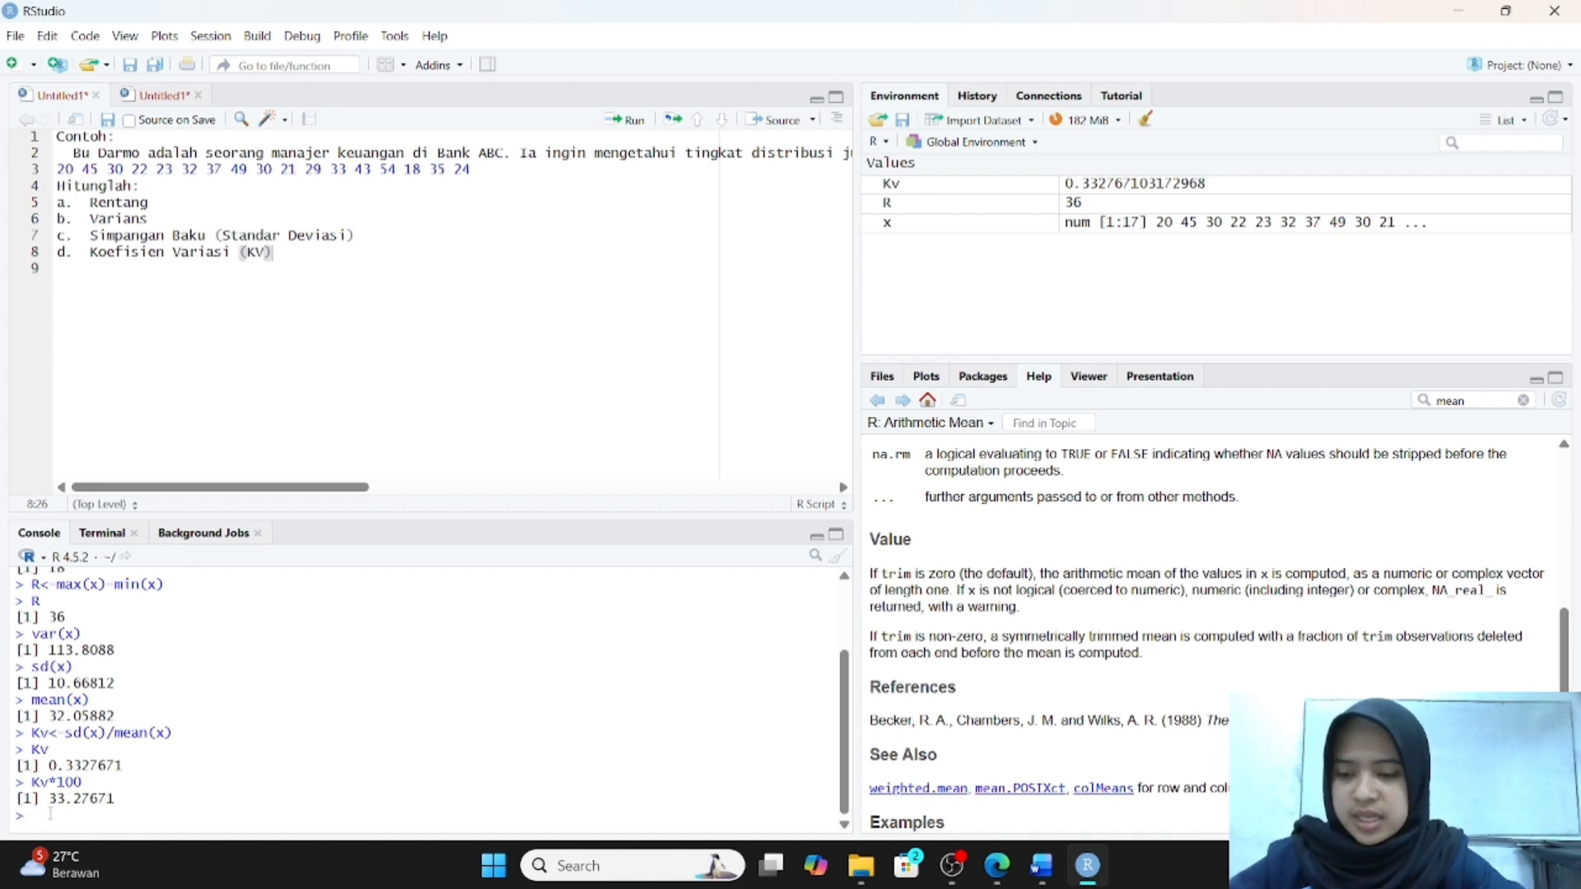
Create a vector y of the integers 1 to 100 in the console by assigning y<-(1:100).
{"action": "type", "text": "x"}
{"action": "key", "text": "BackSpace"}
{"action": "type", "text": "y"}
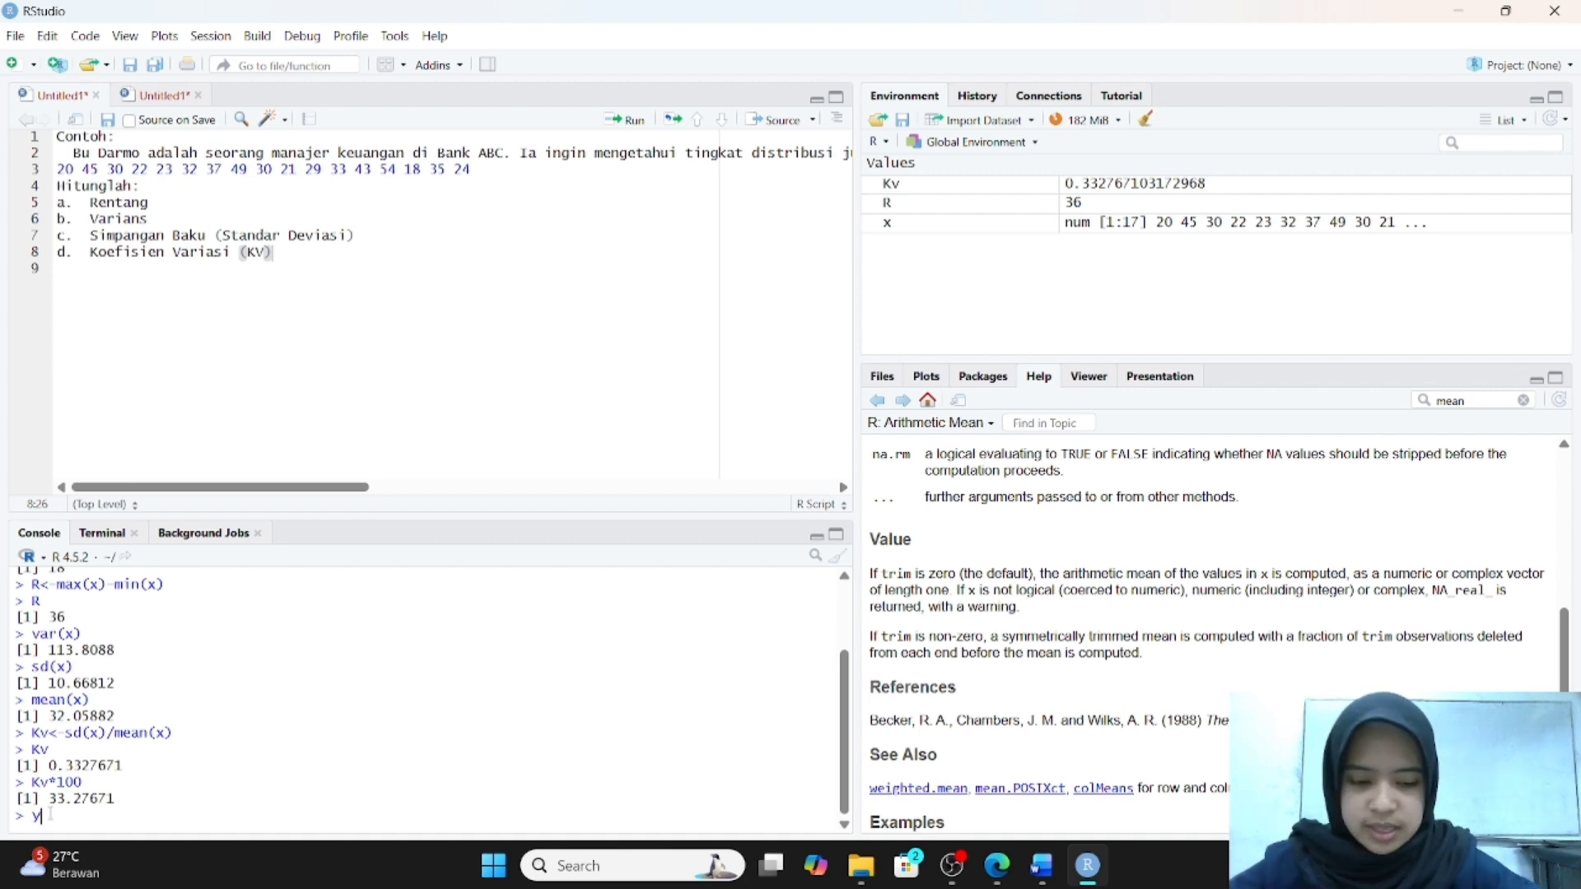
{"action": "type", "text": "<-("}
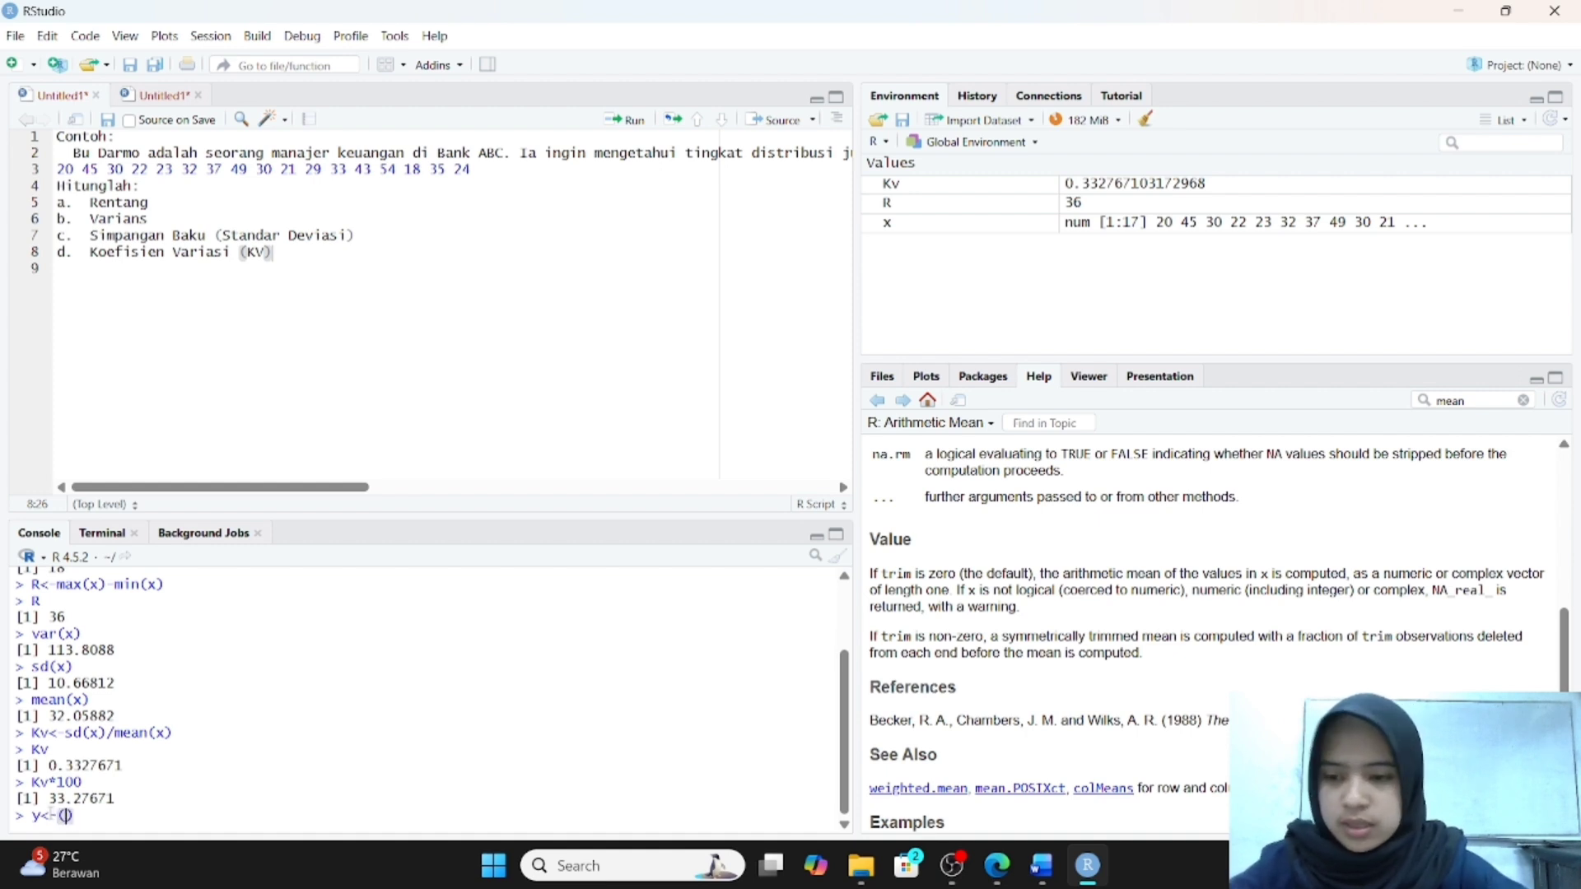
{"action": "type", "text": "1"}
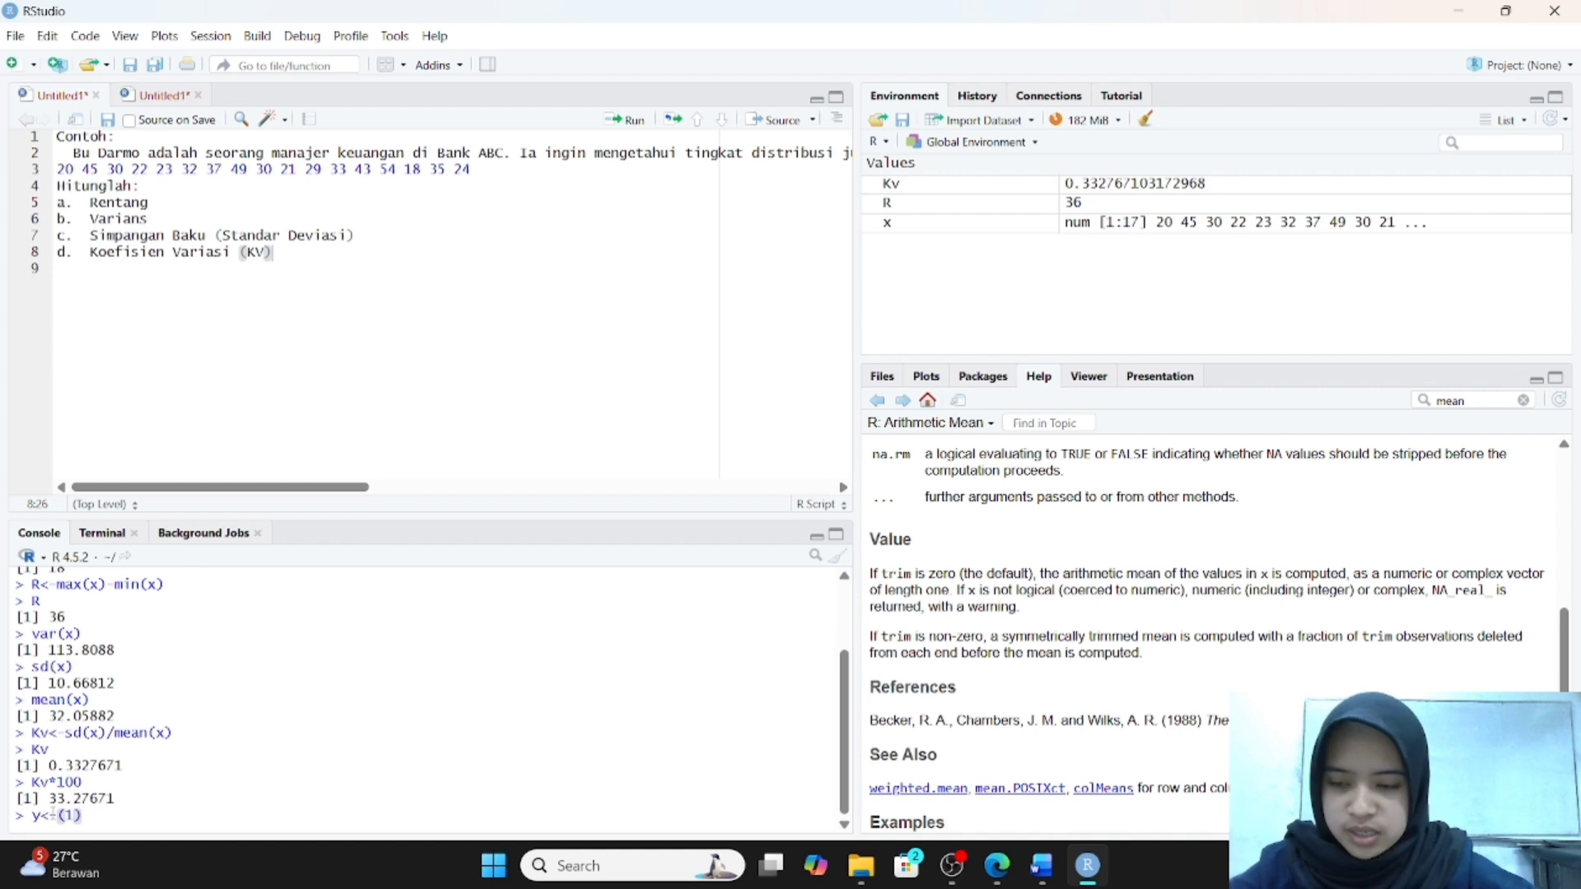
{"action": "type", "text": ":100"}
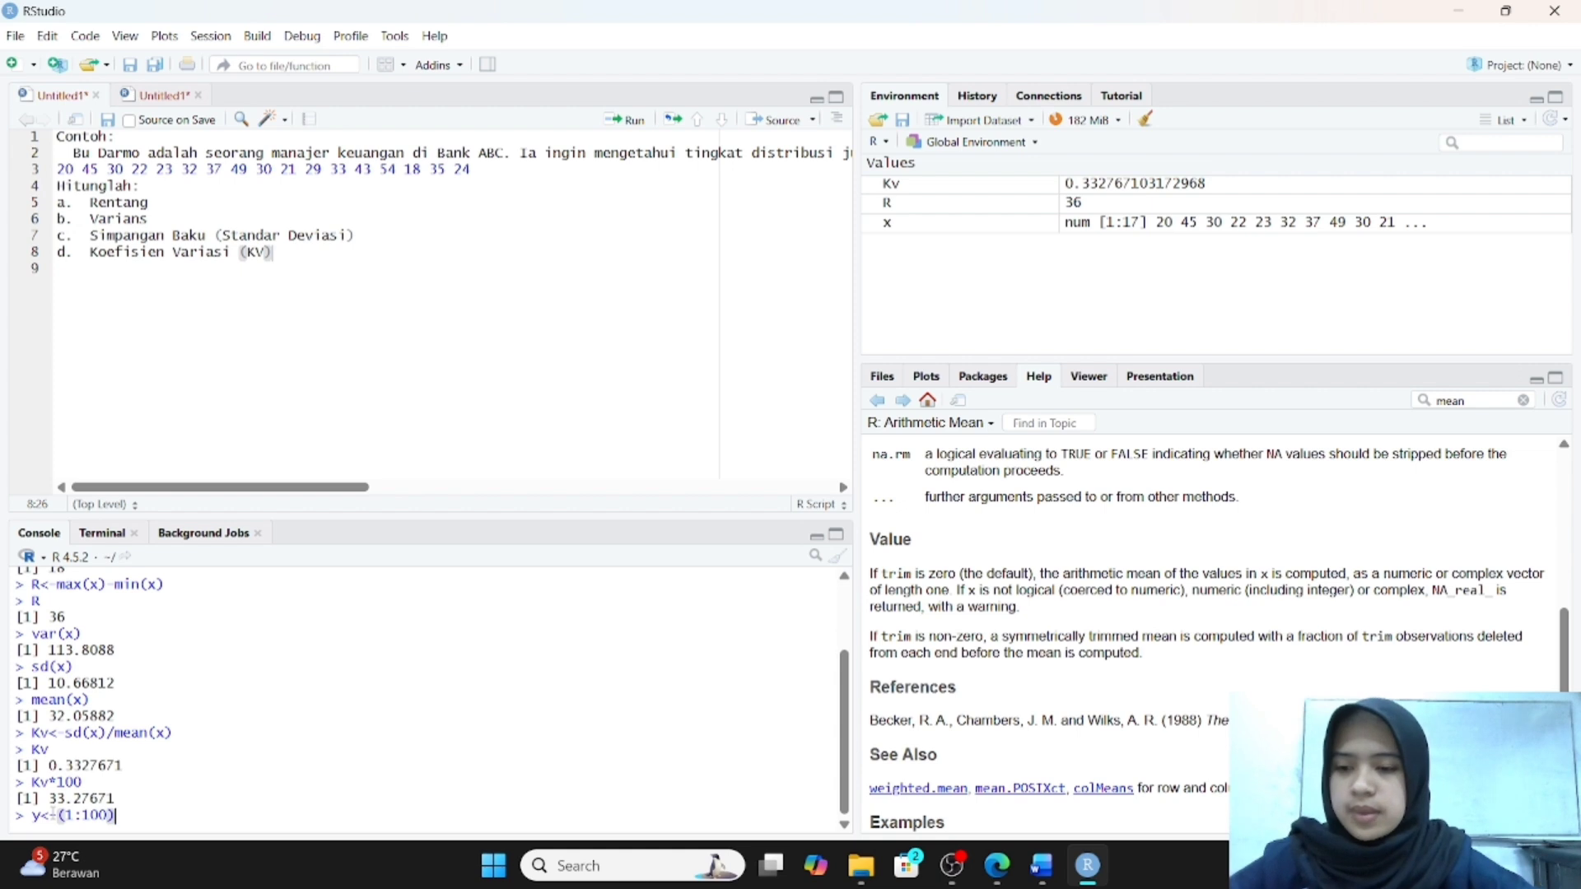
{"action": "key", "text": "Return"}
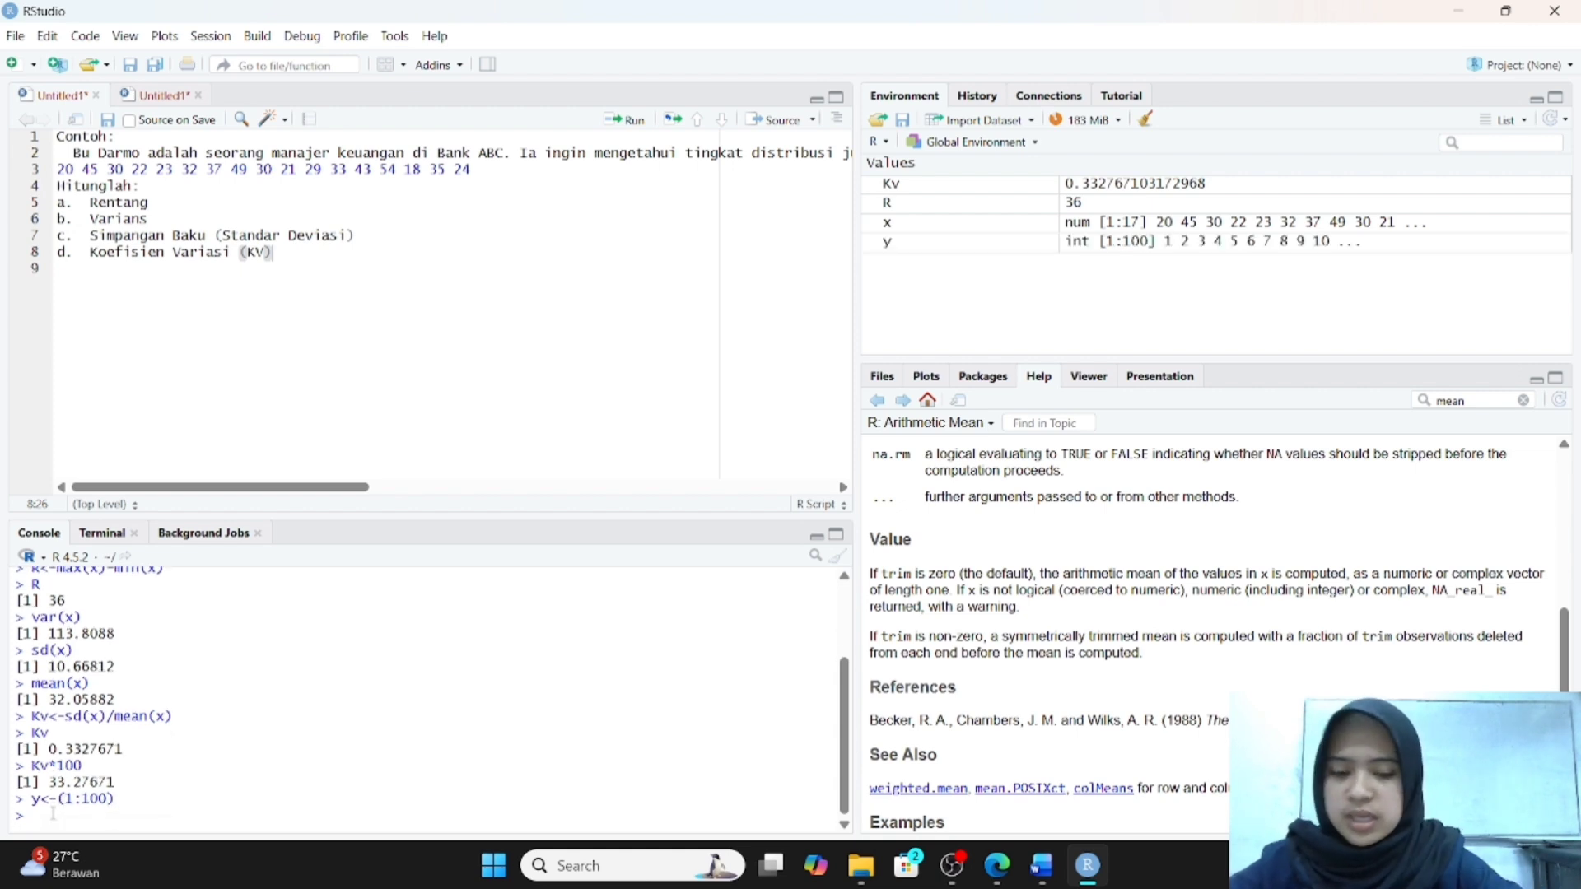
Print the vector y in the console and square all its elements with y^2.
{"action": "type", "text": "y"}
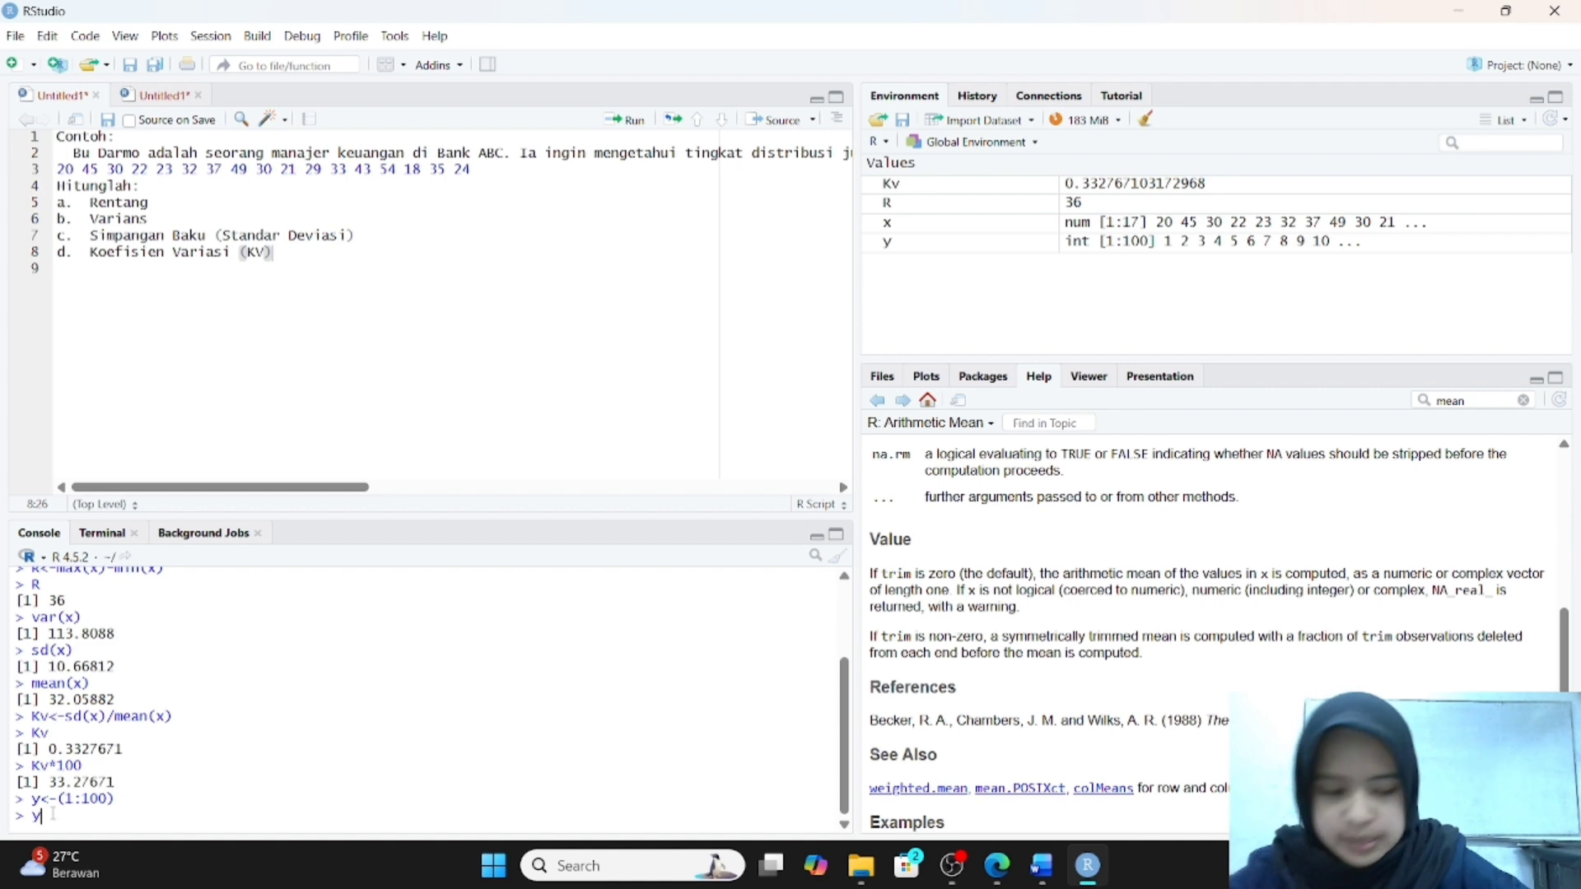
{"action": "key", "text": "Return"}
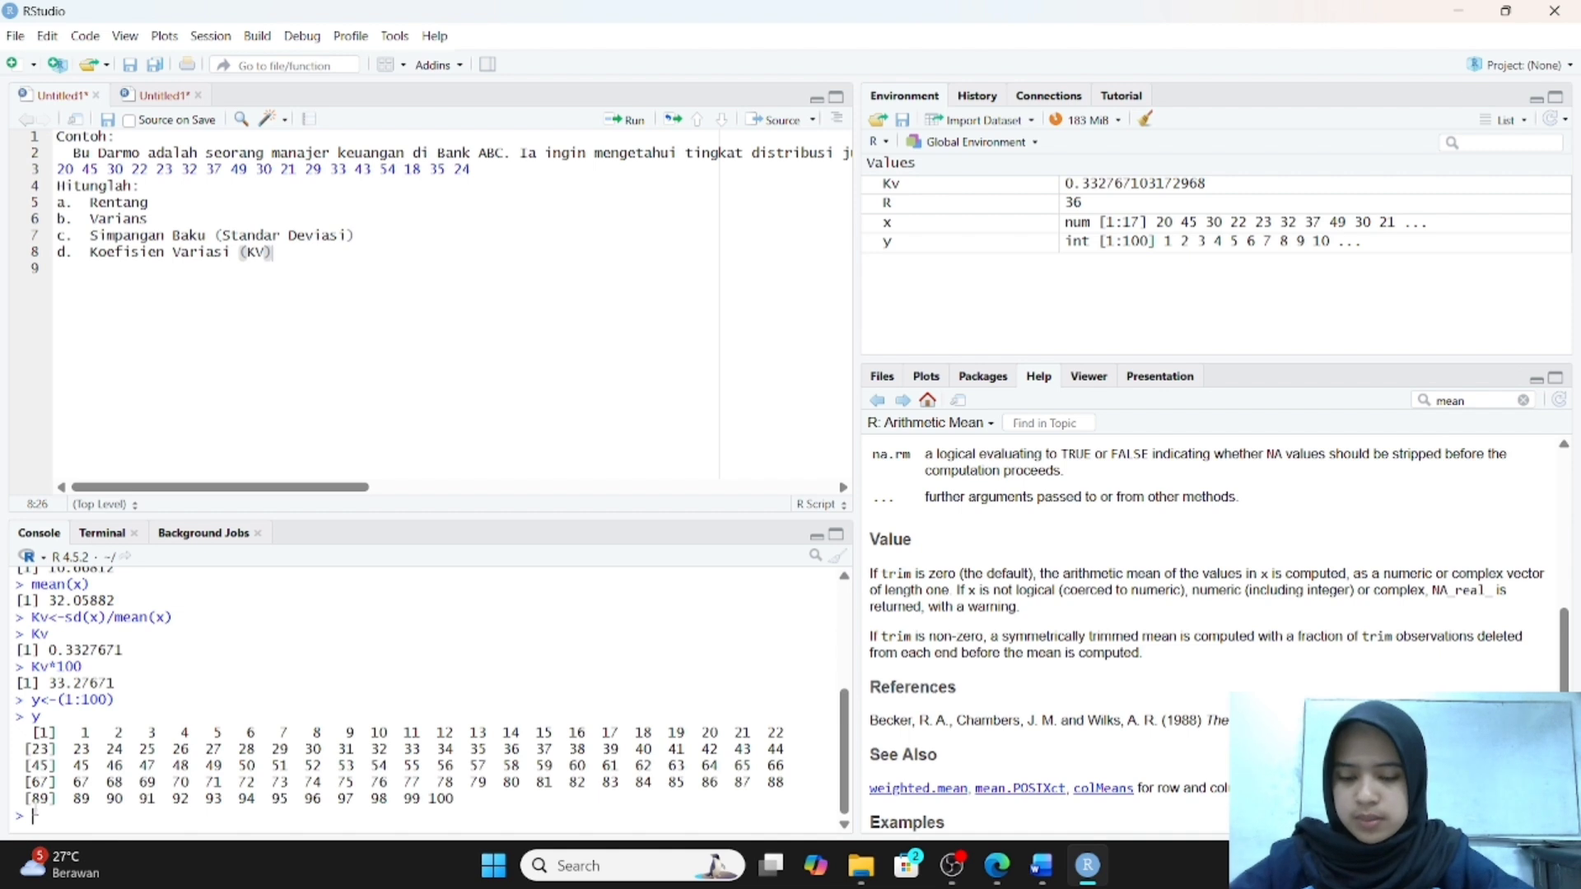
{"action": "type", "text": "^2"}
{"action": "key", "text": "Return"}
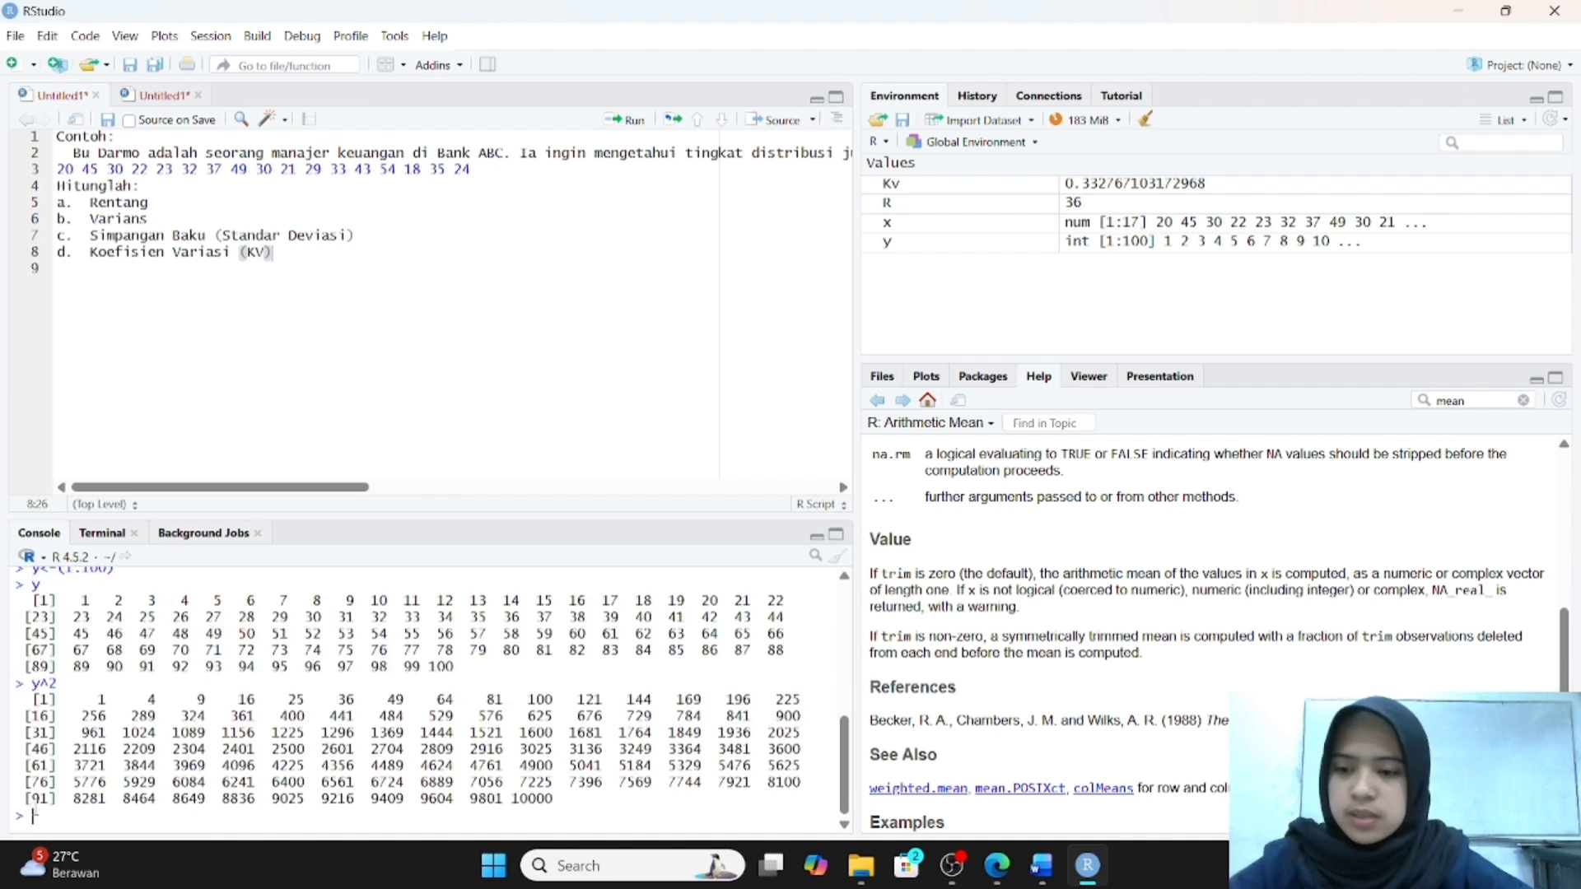